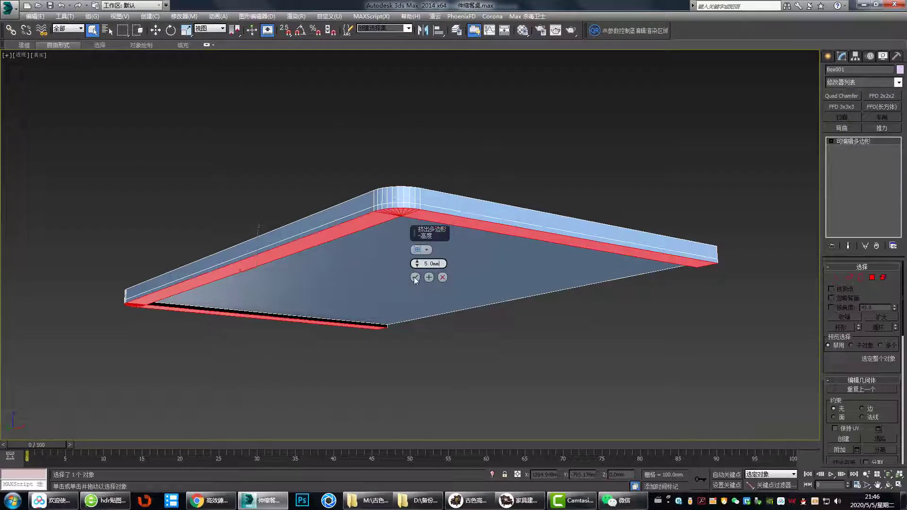
Extrude the tabletop's underside border polygons by 5 mm, and extend the border downward to form a deep apron.
alt+middle_drag(414, 280, 405, 293)
key(f)
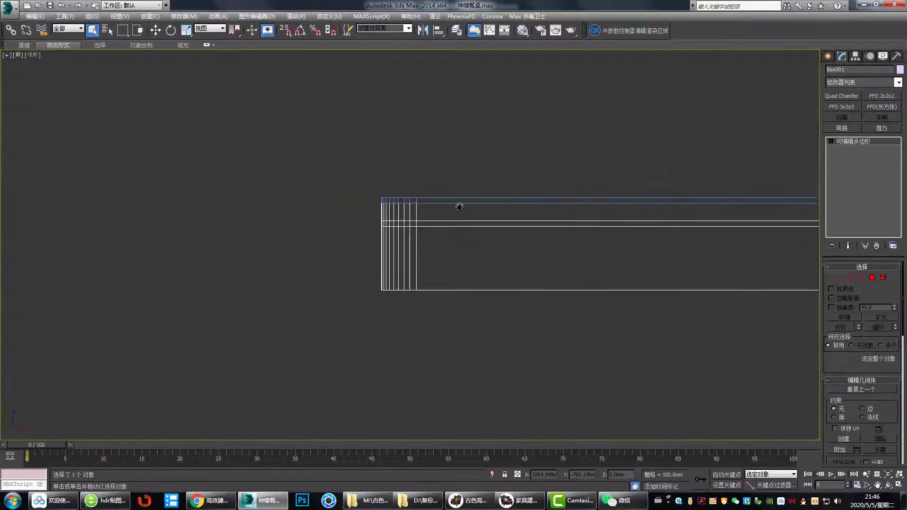
key(p)
mouse_move(549, 301)
alt+middle_down()
mouse_move(312, 310)
mouse_move(366, 274)
alt+middle_up()
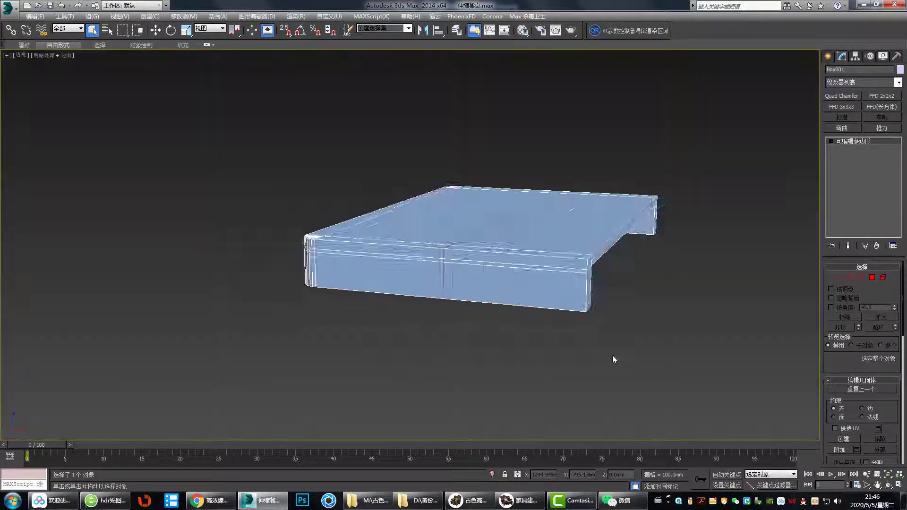
Shape the vertices along the apron's lower edge to follow the arched guide curve of the cutout.
alt+middle_drag(611, 360, 348, 222)
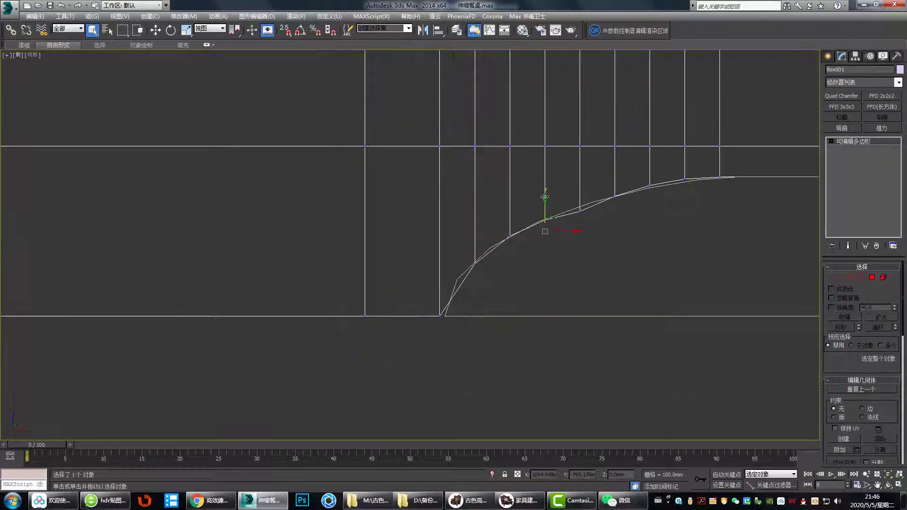
key(p)
mouse_move(567, 260)
alt+middle_down()
mouse_move(567, 326)
mouse_move(579, 222)
mouse_move(530, 254)
mouse_move(483, 231)
mouse_move(523, 189)
alt+middle_up()
scroll(601, 229, down, 3)
scroll(560, 230, up, 2)
Select every polygon except the underside strip of the arched cutout and inset them by 5.4 mm.
key(2)
key(f)
drag(330, 139, 755, 212)
key(p)
alt+middle_drag(553, 304, 579, 305)
scroll(482, 257, up, 2)
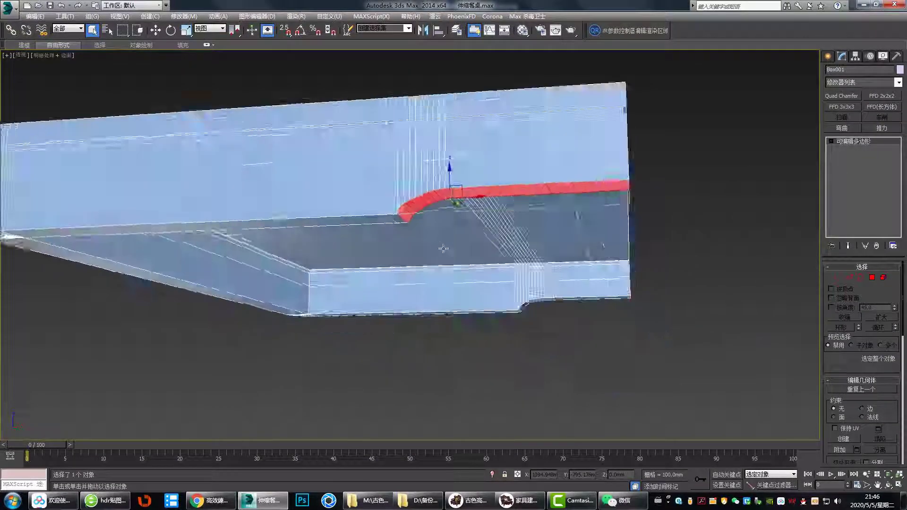
key(ctrl+i)
scroll(462, 253, up, 2)
key(i)
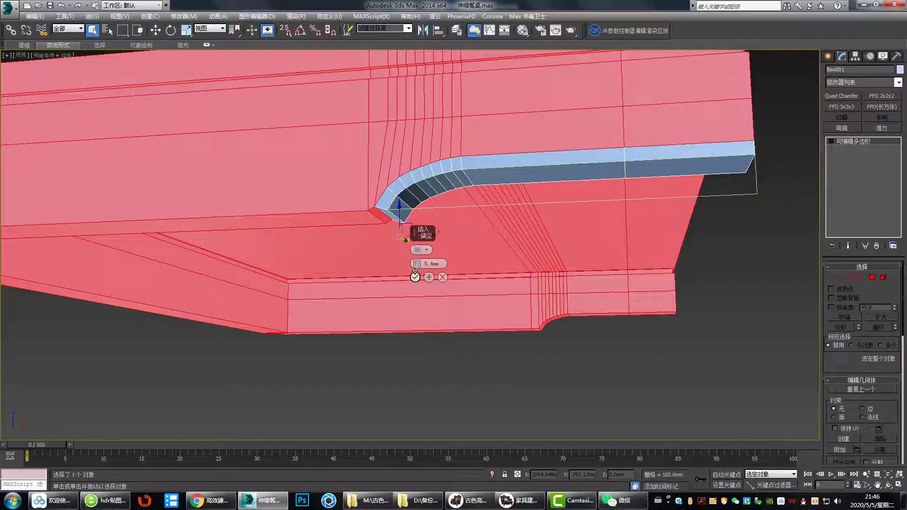
click(415, 276)
Reposition the inset vertices at the foot of the arched cutout to form an even border along the curve.
key(1)
key(f)
scroll(486, 221, up, 3)
key(p)
mouse_move(486, 221)
alt+middle_down()
mouse_move(416, 219)
mouse_move(544, 227)
mouse_move(581, 217)
alt+middle_up()
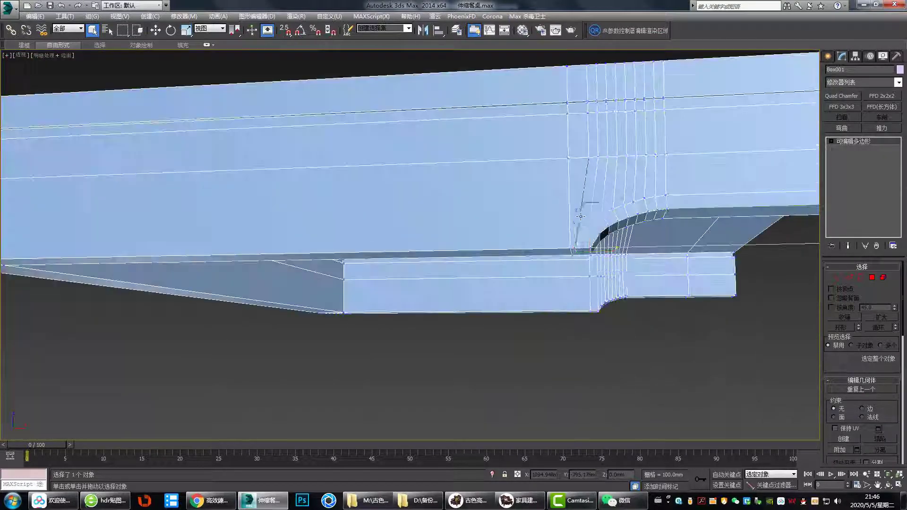
key(f)
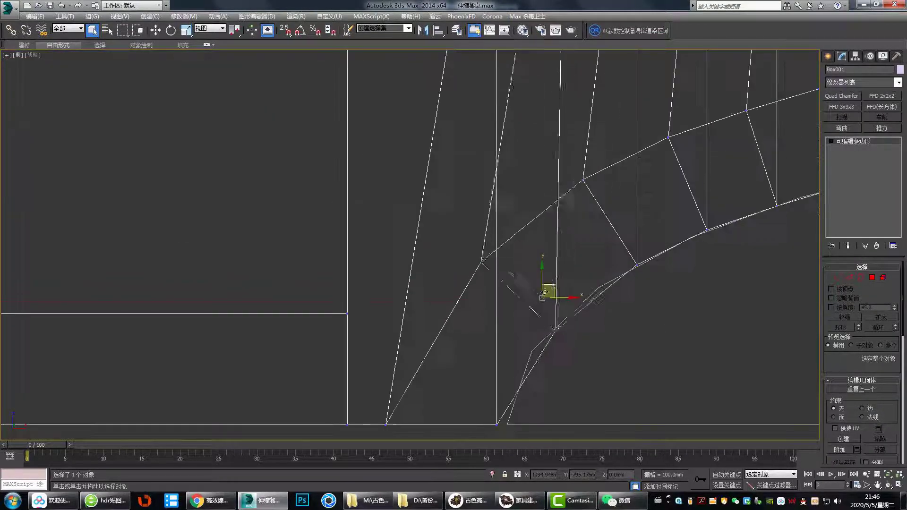
key(p)
key(f)
Adjust the horizontal row of vertices running across the apron above the arched cutout.
scroll(305, 261, up, 2)
key(p)
scroll(565, 283, up, 4)
key(f)
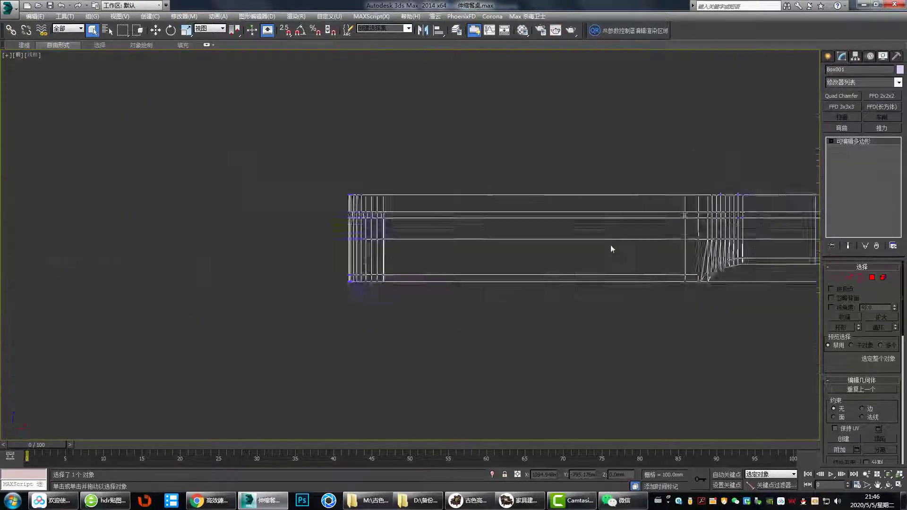
scroll(611, 249, up, 2)
key(p)
key(f)
key(p)
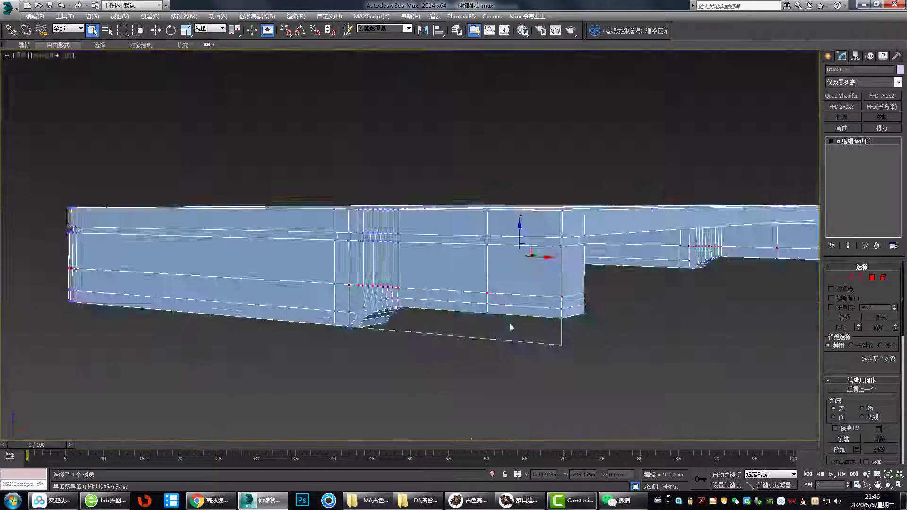
scroll(547, 283, up, 5)
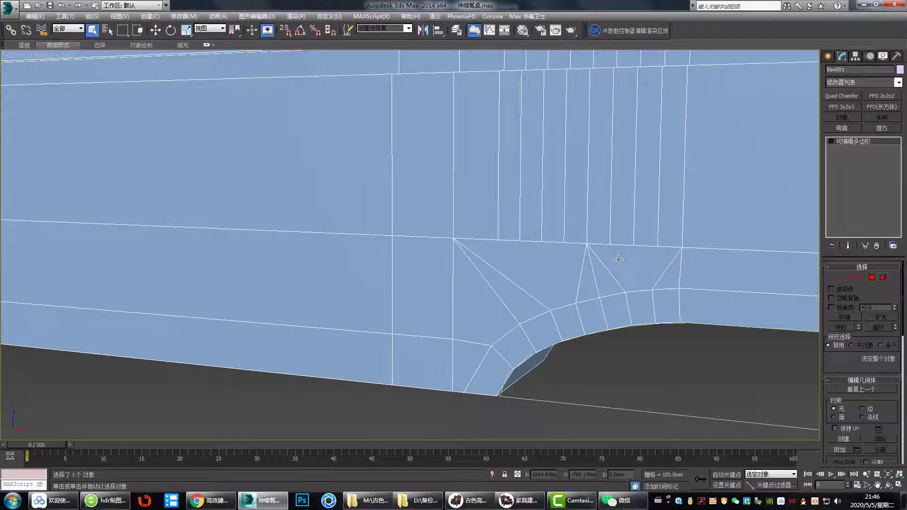
Connect the upper corner vertex beside the cutout to the matching vertex on the curve's inset border.
key(1)
alt+middle_drag(619, 260, 442, 324)
scroll(430, 285, down, 3)
click(478, 133)
ctrl+click(364, 276)
key(ctrl+shift+e)
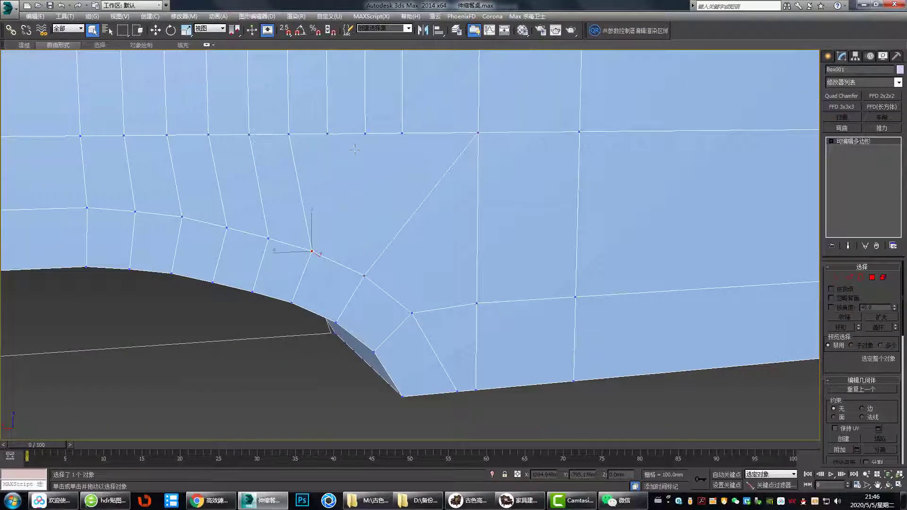
Connect the remaining vertex pairs between the arch border and the horizontal edge row above it.
scroll(355, 149, down, 5)
alt+middle_drag(355, 149, 289, 299)
scroll(289, 299, up, 4)
key(ctrl+shift+e)
click(244, 290)
ctrl+click(259, 229)
key(ctrl+shift+e)
Remove the redundant vertical edge loops above the arched cutout.
key(2)
double_click(357, 222)
ctrl+double_click(395, 229)
ctrl+click(412, 232)
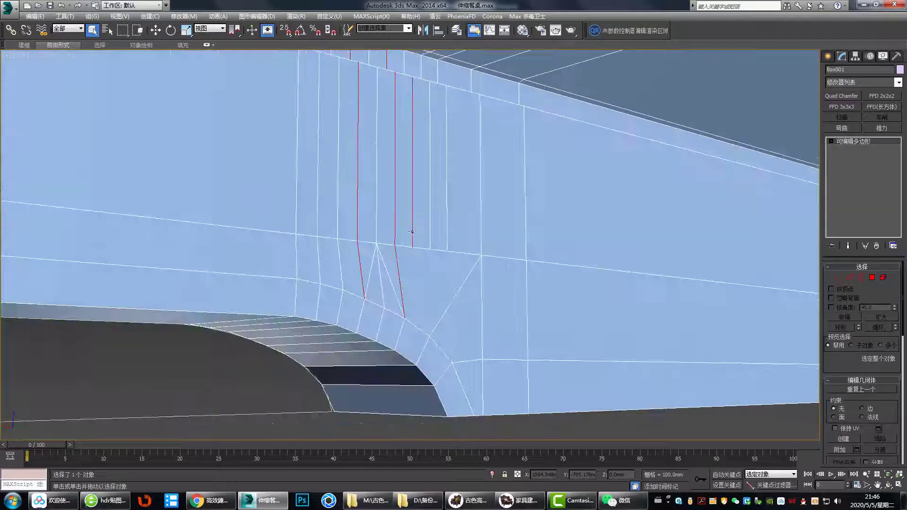
alt+middle_drag(321, 243, 449, 305)
alt+middle_drag(401, 202, 535, 246)
scroll(196, 197, down, 8)
Round the apron's lower corner at the far end of the arched cutout.
key(t)
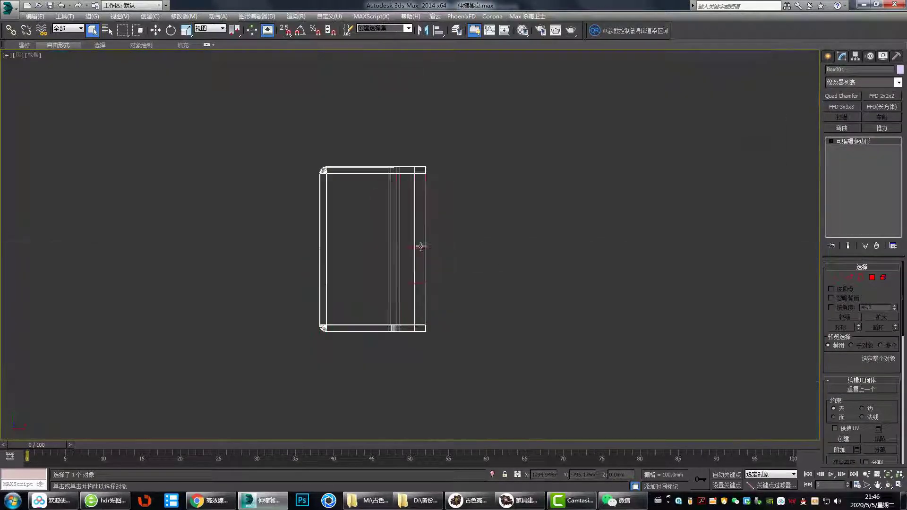
key(p)
mouse_move(419, 245)
alt+middle_down()
mouse_move(405, 308)
mouse_move(425, 236)
alt+middle_up()
scroll(425, 237, up, 5)
click(586, 208)
alt+middle_drag(564, 207, 574, 253)
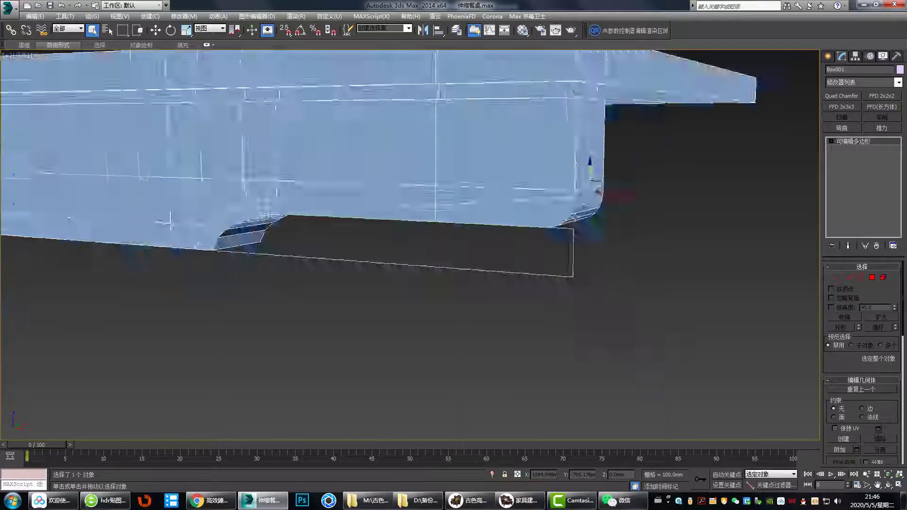
key(f)
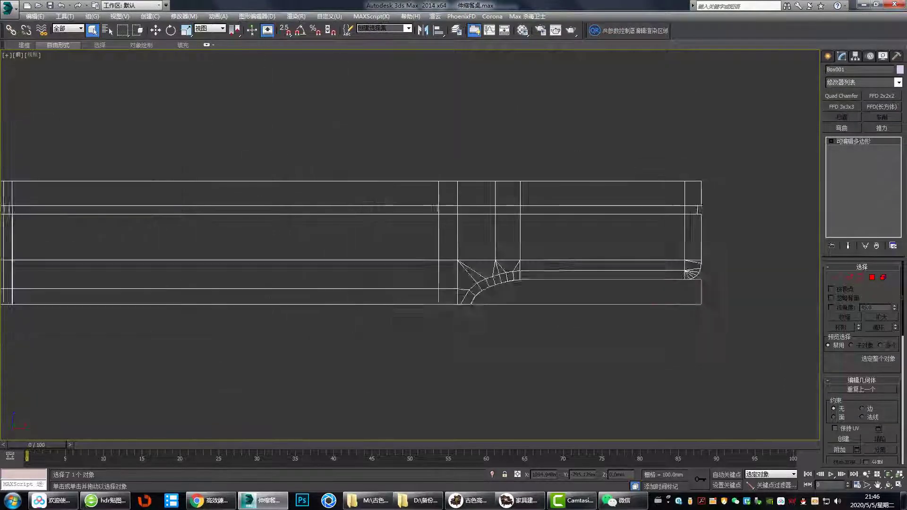
Select the edge loops along the tabletop rim and groove and chamfer them into rounded, multi-segment edges.
key(p)
mouse_move(628, 302)
alt+middle_down()
mouse_move(565, 319)
mouse_move(595, 302)
mouse_move(495, 367)
mouse_move(693, 321)
mouse_move(652, 340)
mouse_move(594, 287)
mouse_move(497, 264)
alt+middle_up()
scroll(565, 318, up, 3)
scroll(495, 367, up, 3)
scroll(652, 340, down, 5)
scroll(439, 200, up, 5)
scroll(412, 206, down, 5)
alt+middle_drag(412, 206, 502, 382)
scroll(473, 251, up, 3)
scroll(435, 310, down, 4)
scroll(227, 319, up, 5)
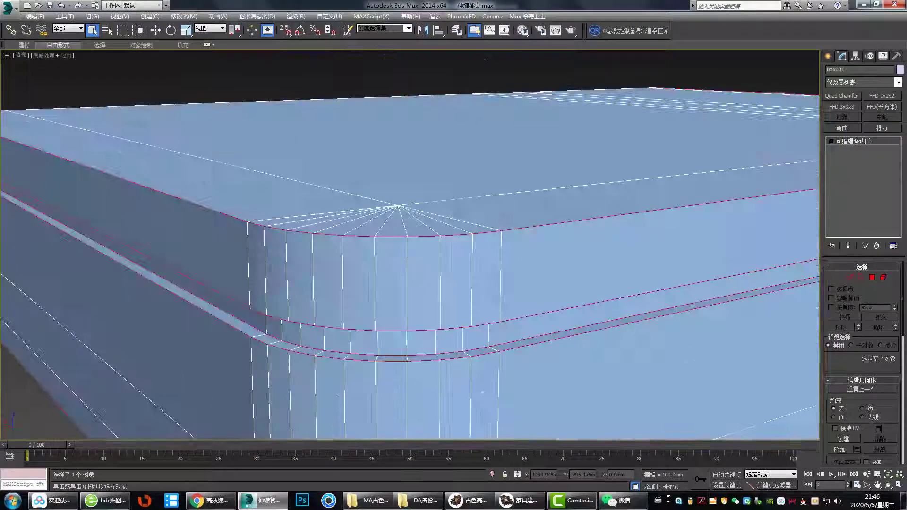
scroll(385, 357, up, 5)
scroll(385, 357, down, 5)
alt+middle_drag(385, 357, 448, 259)
scroll(540, 296, down, 5)
scroll(405, 263, up, 5)
scroll(472, 359, down, 5)
scroll(448, 259, up, 5)
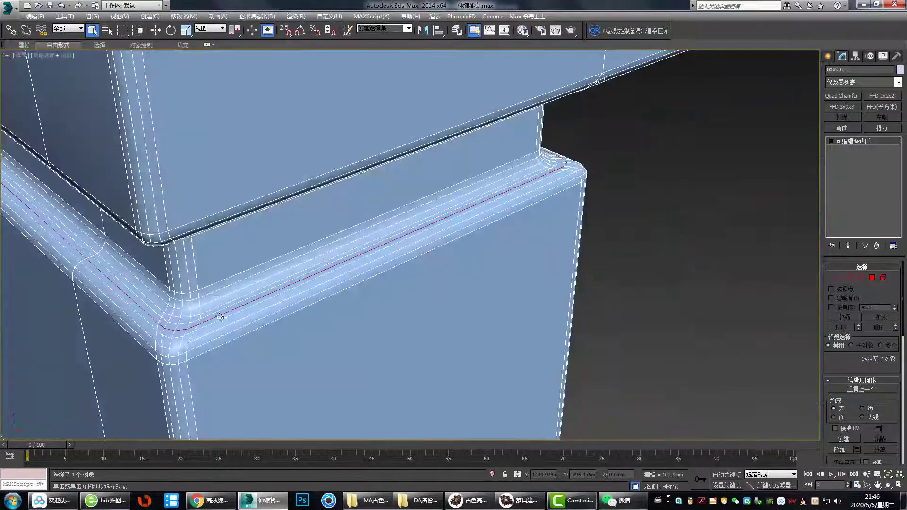
Inspect the chamfered tabletop and apron from several angles, with and without the edge display.
scroll(441, 264, up, 5)
alt+middle_drag(221, 317, 388, 262)
scroll(441, 305, down, 5)
scroll(502, 242, up, 5)
scroll(359, 262, down, 5)
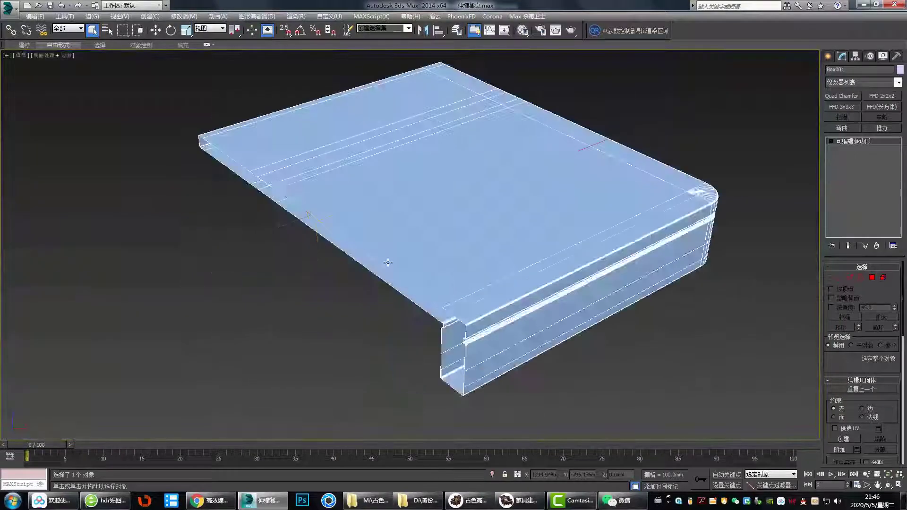
key(t)
key(p)
alt+middle_drag(354, 320, 497, 307)
key(F4)
scroll(355, 319, up, 5)
alt+middle_drag(331, 350, 364, 300)
scroll(354, 319, down, 5)
key(F4)
key(alt+w)
key(alt+w)
alt+middle_drag(387, 245, 351, 309)
Connect the horizontal edges across the apron's long front section to add vertical edge loops.
key(f)
key(4)
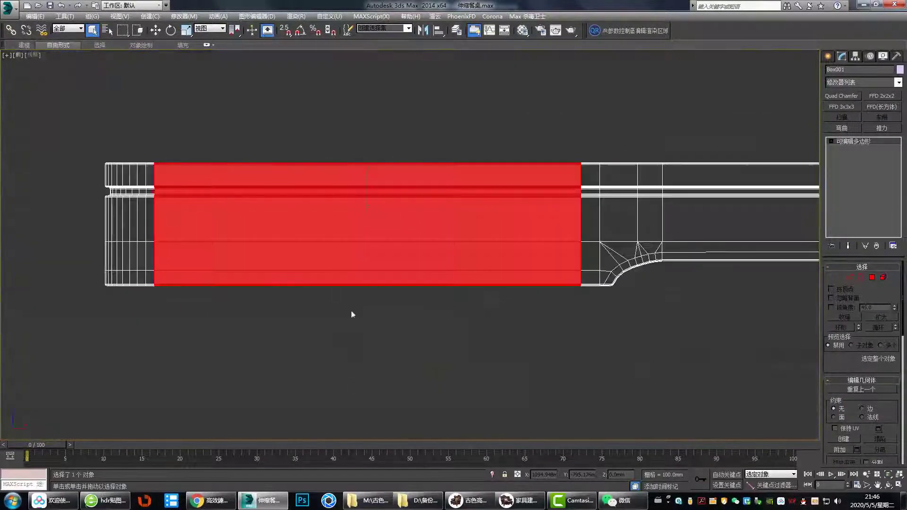
key(2)
key(ctrl+shift+e)
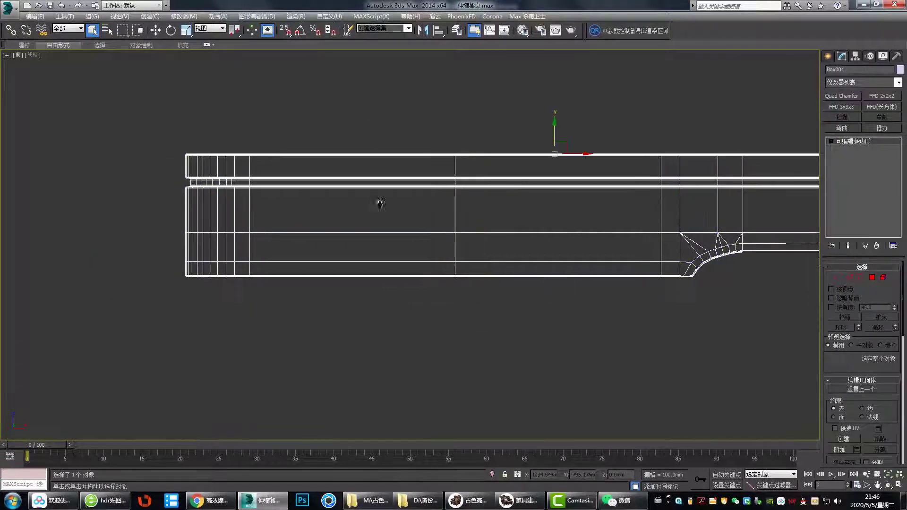
Create a small capsule at the apron's outer face in the left view.
key(alt+w)
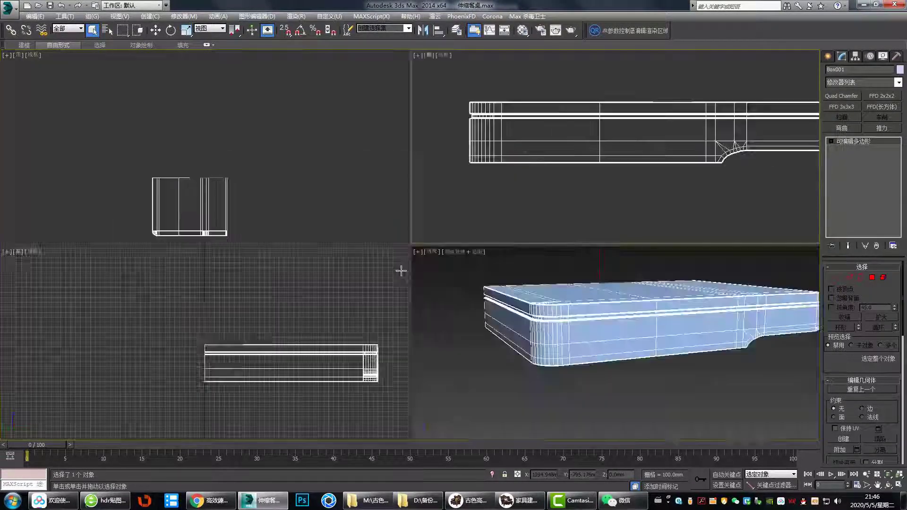
middle_click(400, 269)
key(alt+w)
scroll(758, 303, up, 6)
middle_drag(757, 304, 522, 269)
scroll(523, 205, up, 2)
drag(524, 206, 539, 229)
scroll(510, 220, up, 6)
middle_drag(581, 257, 541, 271)
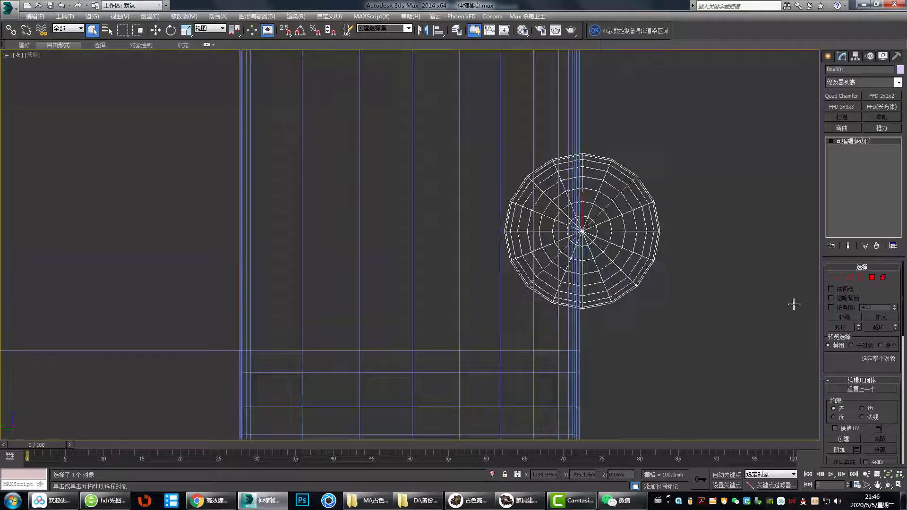
Position the capsule on the front section of the apron, below the groove.
scroll(583, 154, up, 5)
middle_drag(584, 153, 555, 178)
scroll(555, 178, down, 10)
key(f)
scroll(487, 271, down, 4)
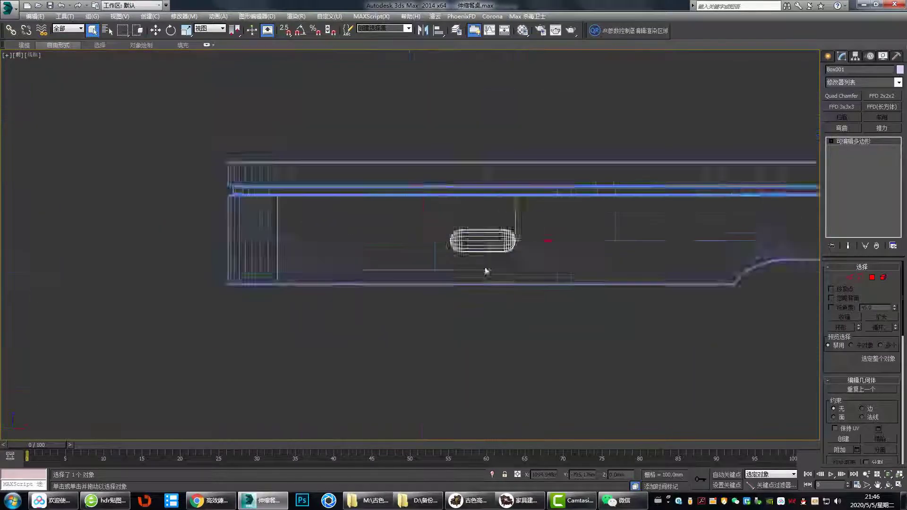
scroll(341, 244, up, 5)
middle_drag(522, 261, 569, 251)
scroll(569, 251, down, 5)
Draw a helper plane spanning the apron's height below the groove and align the middle vertex row with its centre line.
scroll(393, 243, up, 7)
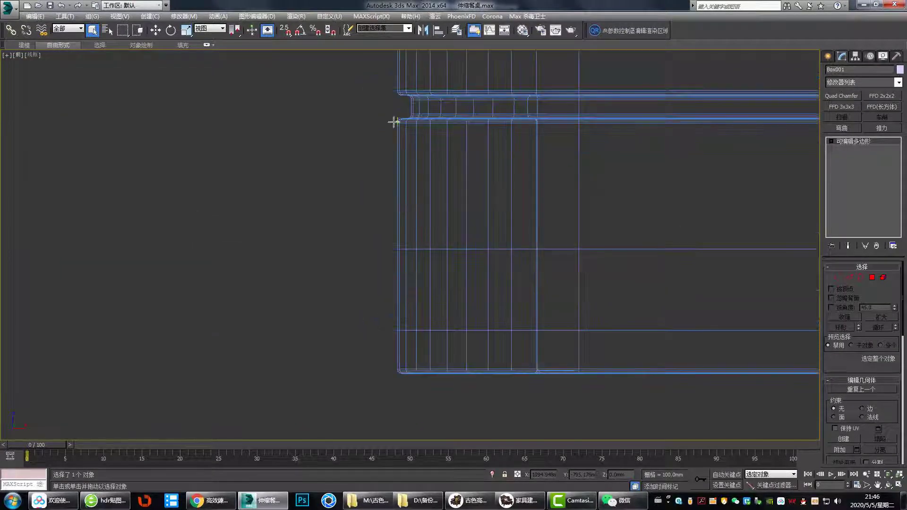
scroll(289, 273, down, 5)
click(538, 237)
scroll(71, 255, up, 6)
middle_drag(71, 255, 485, 274)
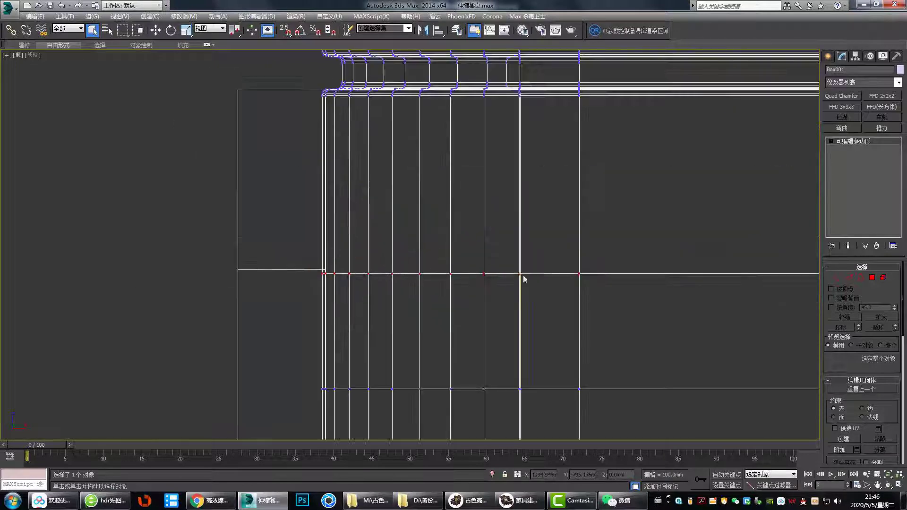
Connect the apron's vertical edges to add a horizontal edge loop between the existing rows.
scroll(523, 278, down, 8)
key(2)
drag(236, 260, 629, 255)
scroll(600, 270, up, 4)
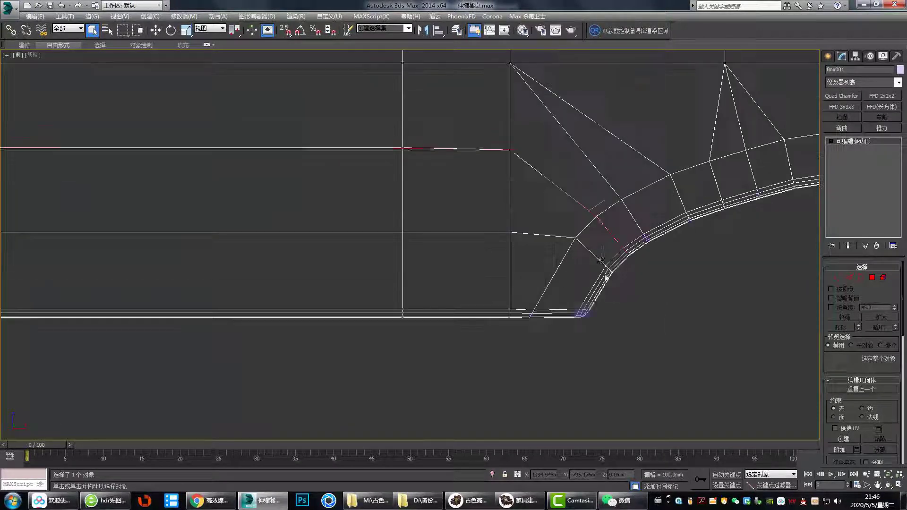
Lengthen the capsule into a long slot shape by moving its two rounded end vertex groups apart.
scroll(625, 229, down, 6)
click(484, 202)
scroll(487, 207, down, 2)
key(1)
drag(461, 253, 383, 176)
drag(444, 215, 326, 215)
scroll(302, 231, down, 2)
drag(418, 189, 478, 246)
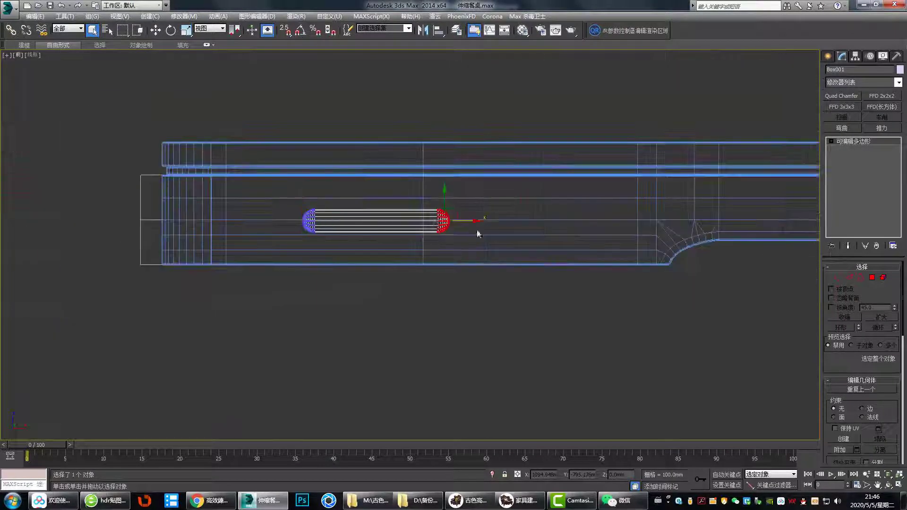
key(p)
alt+middle_drag(467, 253, 458, 236)
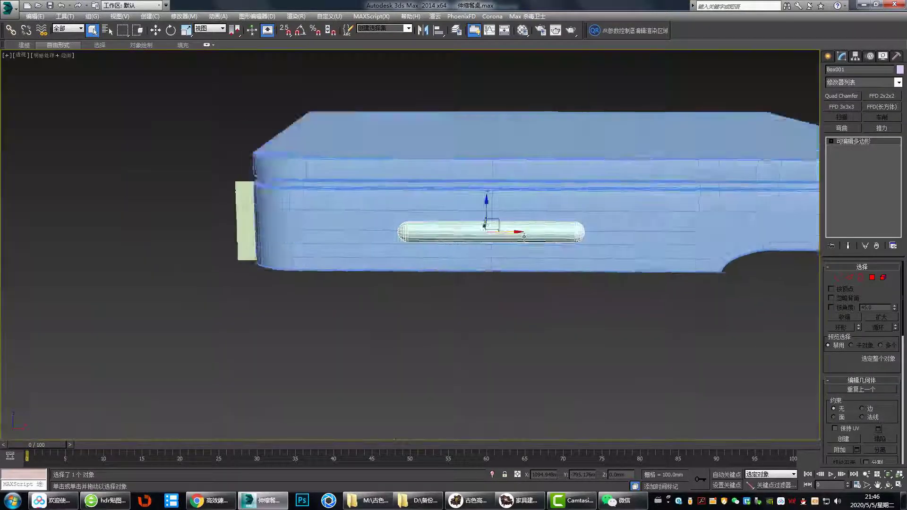
Add vertical edge loops to the apron and place them just beyond the capsule's two ends.
key(f)
scroll(458, 236, up, 3)
click(513, 267)
key(2)
drag(352, 118, 348, 345)
middle_drag(348, 345, 344, 367)
key(ctrl+shift+e)
scroll(443, 223, up, 2)
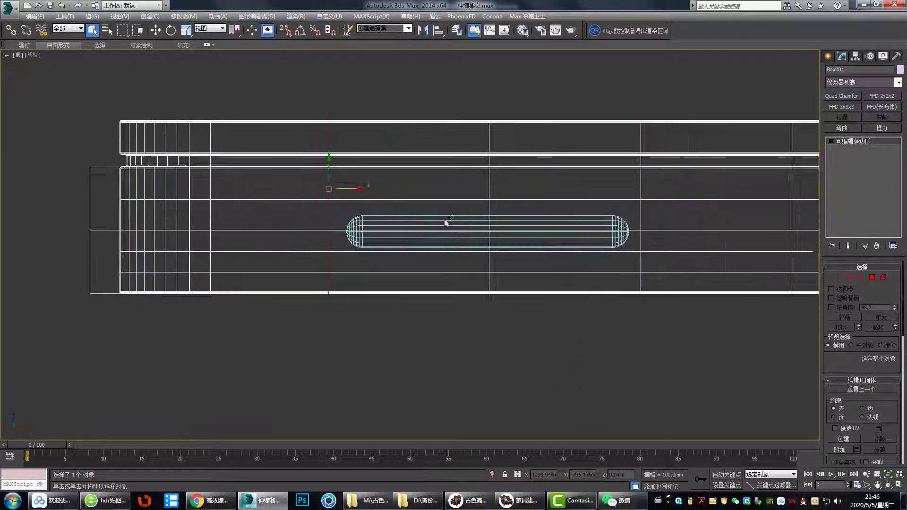
middle_drag(444, 222, 310, 206)
double_click(654, 245)
Chamfer the central vertical edge loop to split it into loops spread along the capsule's length.
drag(465, 85, 466, 317)
middle_drag(475, 200, 462, 209)
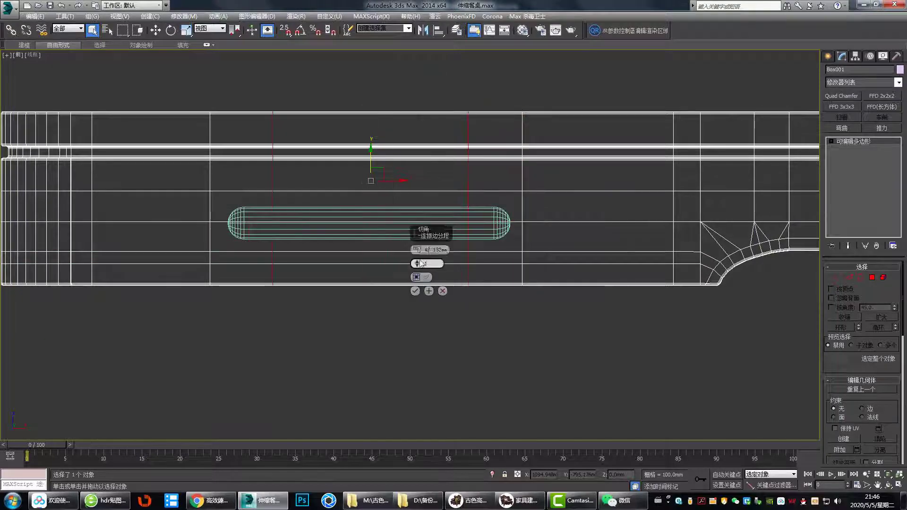
click(418, 262)
drag(418, 250, 418, 240)
scroll(511, 210, up, 6)
drag(417, 251, 418, 252)
Isolate the capsule and delete its front half to leave an open half shell.
key(l)
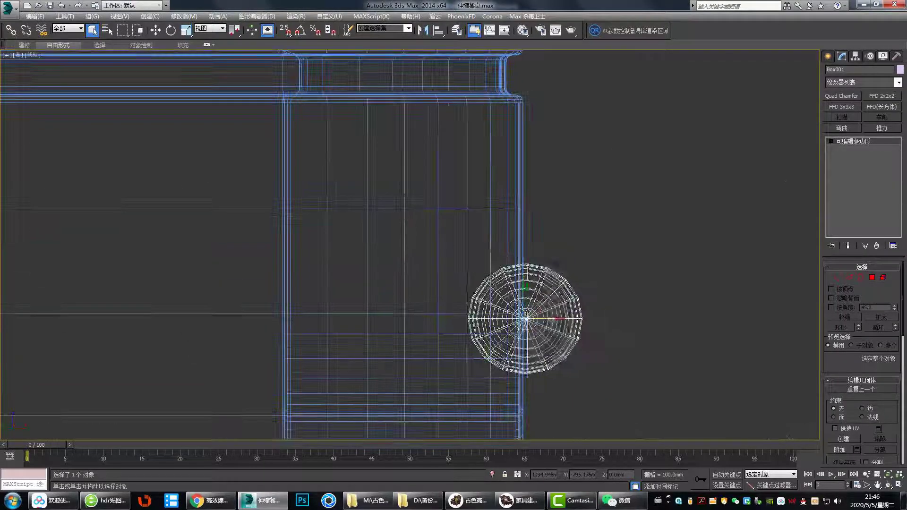
key(p)
alt+middle_drag(605, 304, 586, 312)
scroll(520, 298, down, 5)
alt+middle_drag(520, 297, 467, 285)
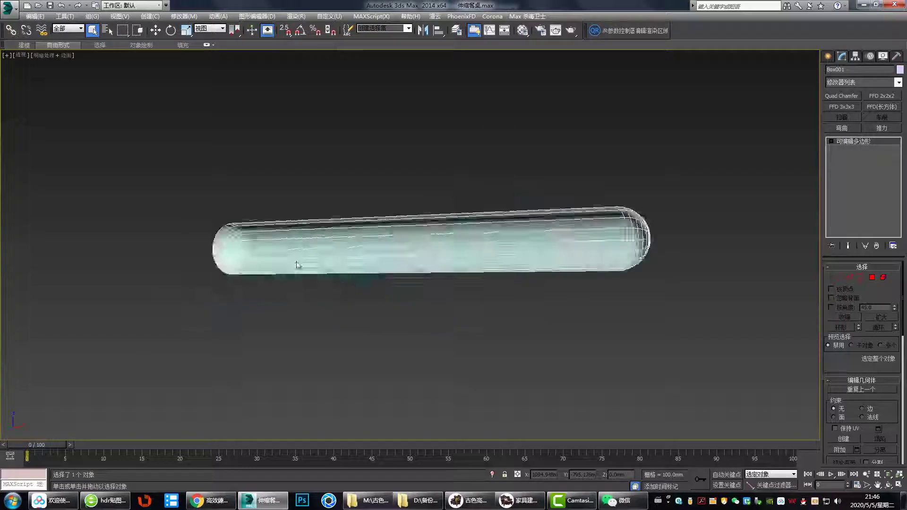
middle_drag(298, 264, 378, 227)
scroll(516, 291, up, 6)
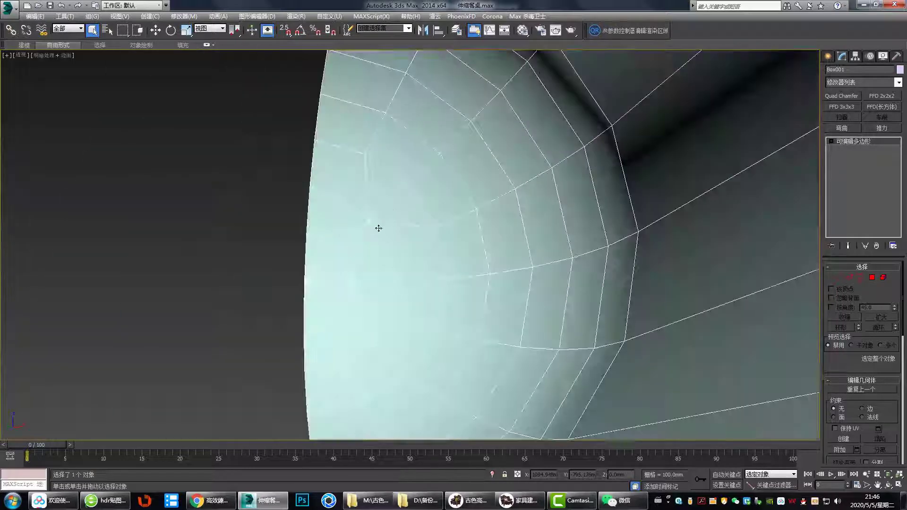
middle_drag(390, 295, 360, 362)
Clean up the vertices at the half capsule's rounded ends and line them up with its flat open rim.
key(ctrl+BackSpace)
key(1)
click(389, 261)
key(l)
key(p)
alt+middle_drag(433, 285, 386, 316)
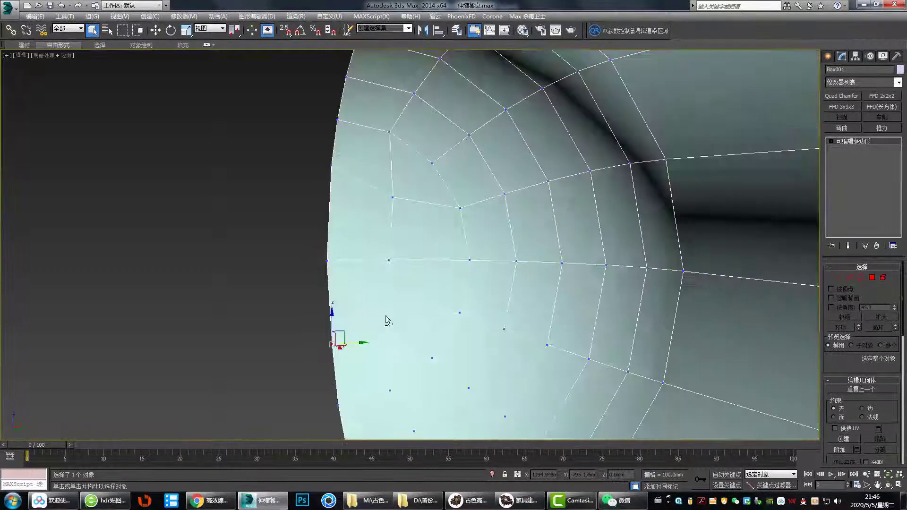
key(l)
key(p)
key(l)
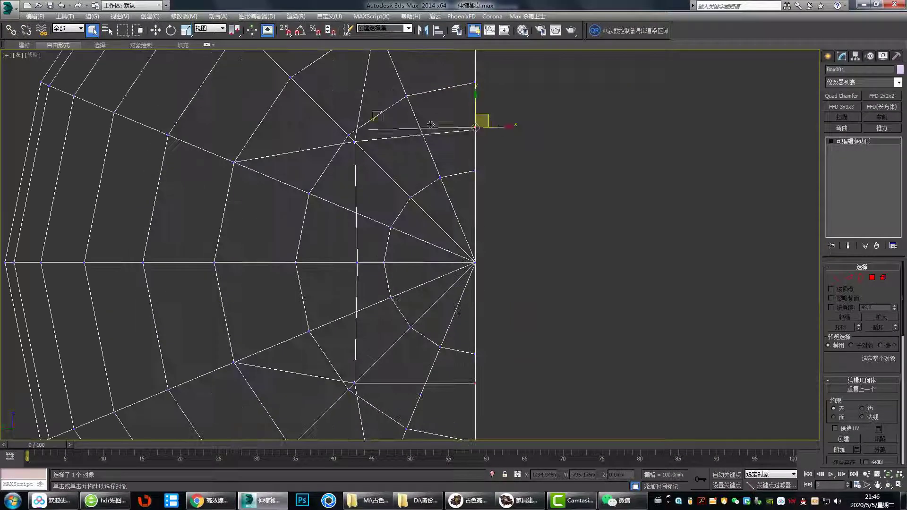
key(p)
key(f)
key(p)
mouse_move(407, 237)
alt+middle_down()
mouse_move(800, 162)
mouse_move(483, 177)
alt+middle_up()
scroll(483, 177, down, 5)
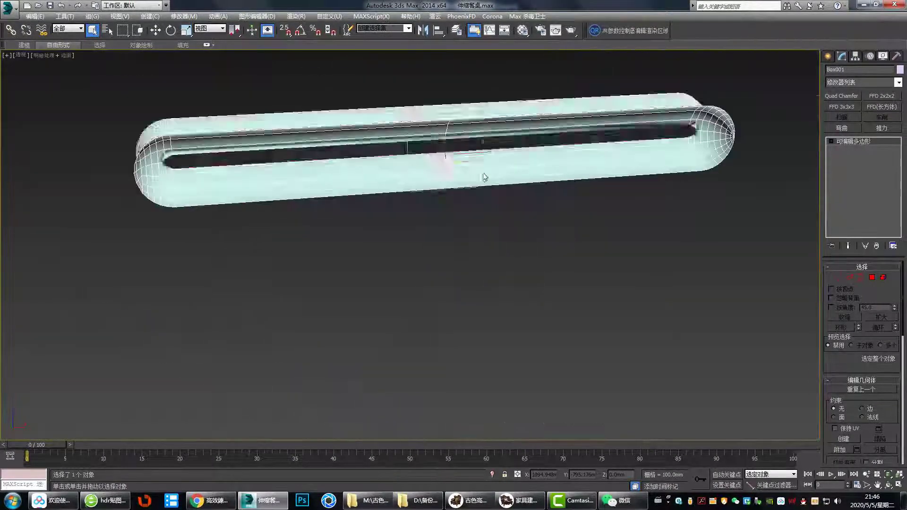
Show the hidden table body again and place the half capsule against the apron's front face.
key(alt+q)
key(t)
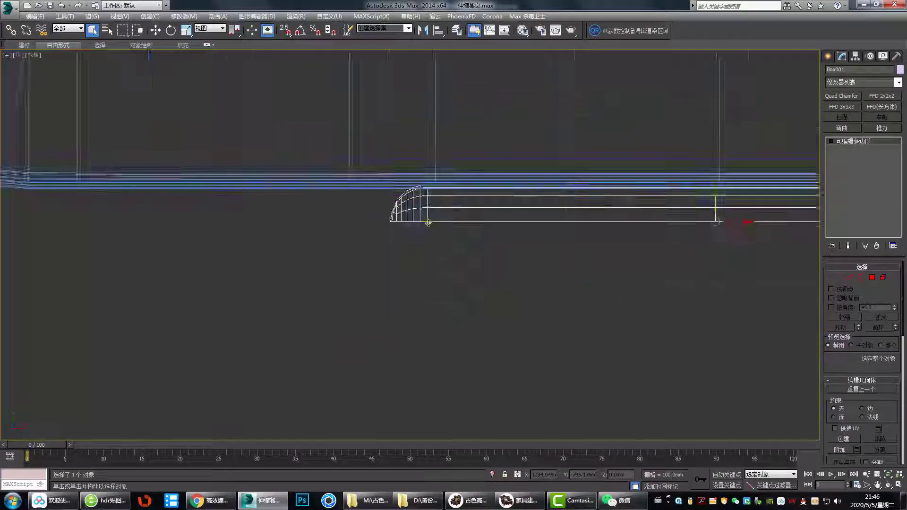
key(p)
mouse_move(428, 223)
alt+middle_down()
mouse_move(383, 214)
mouse_move(607, 213)
alt+middle_up()
scroll(607, 214, up, 5)
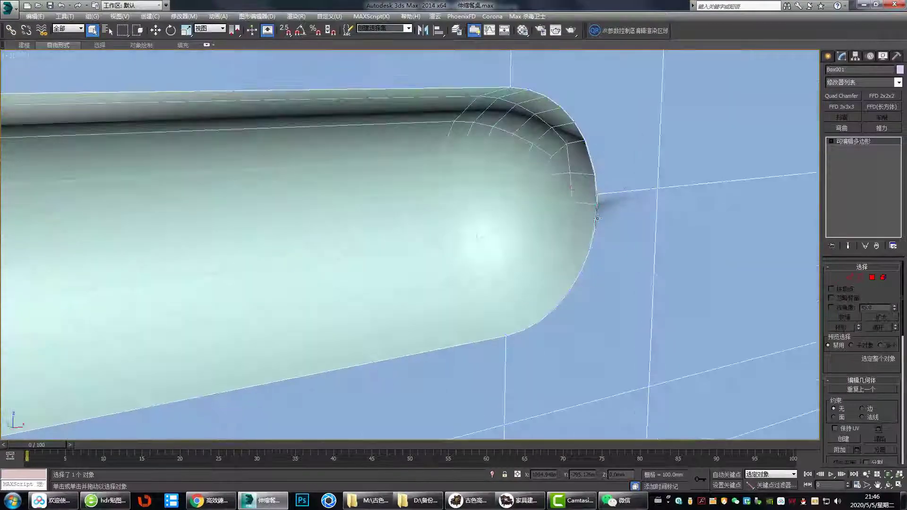
scroll(598, 218, down, 5)
scroll(193, 190, up, 5)
scroll(356, 333, down, 8)
Inset the apron's polygons by 3.583 mm to add a ring of faces around the capsule-shaped opening.
key(4)
middle_drag(683, 228, 439, 276)
key(alt+q)
scroll(502, 247, up, 5)
key(i)
drag(417, 264, 417, 253)
scroll(418, 243, down, 5)
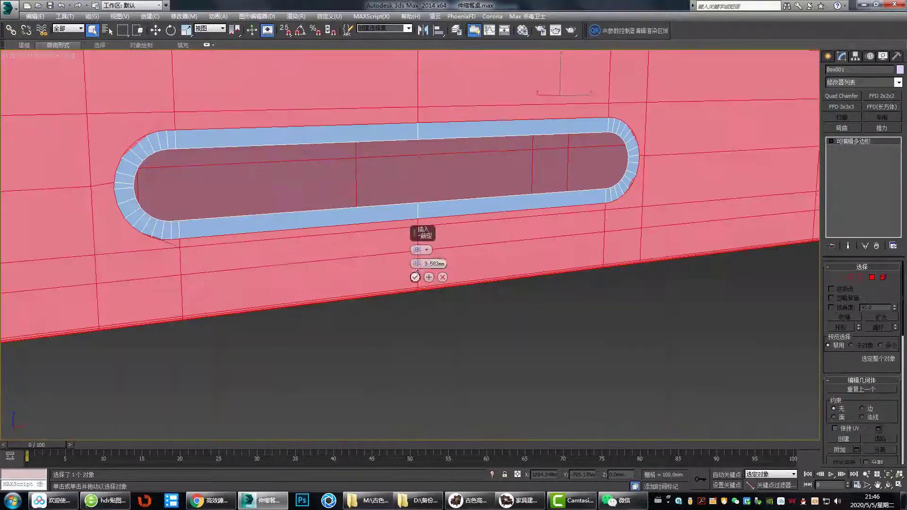
click(415, 277)
Remove the extra horizontal edge row running along the apron below the slot opening.
alt+middle_drag(557, 189, 546, 215)
key(2)
scroll(584, 190, down, 4)
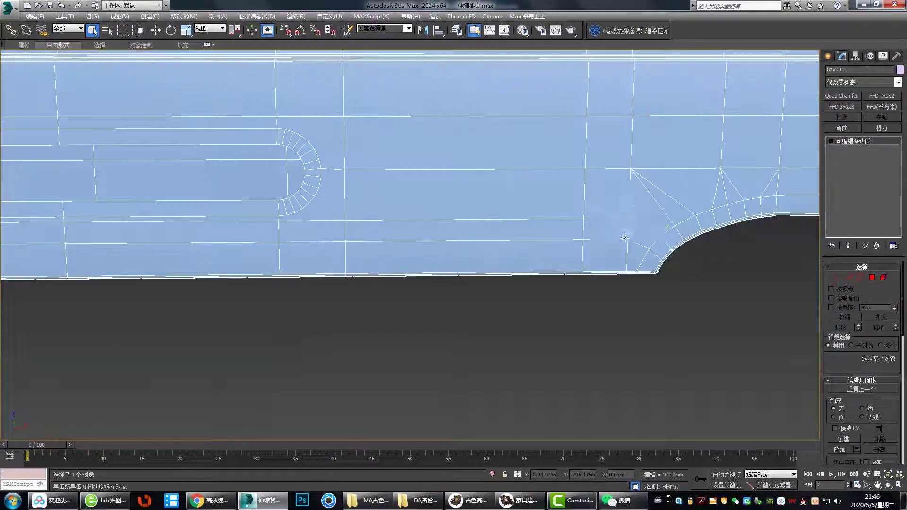
alt+middle_drag(624, 238, 489, 136)
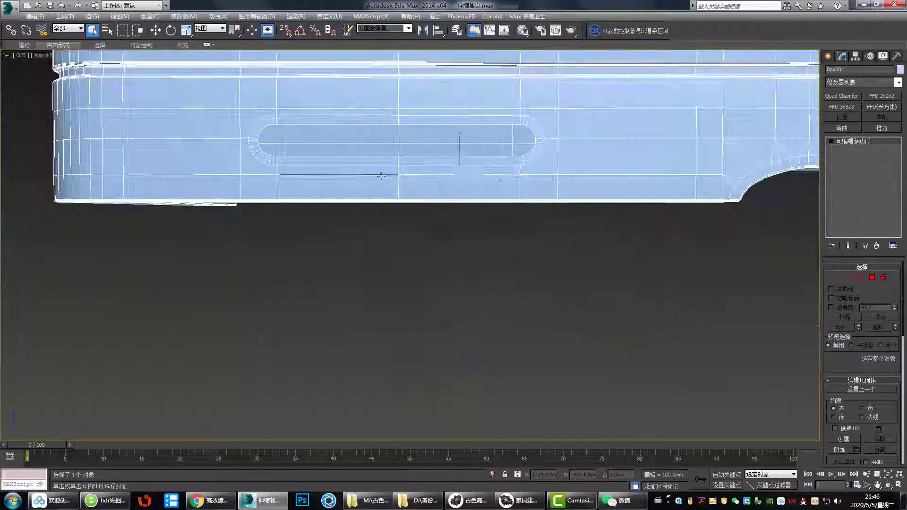
key(f)
key(F3)
middle_drag(465, 215, 314, 238)
Join the half-capsule recess to the apron's slot opening and weld their overlapping rim vertices.
key(p)
mouse_move(454, 194)
alt+middle_down()
mouse_move(565, 255)
mouse_move(670, 224)
mouse_move(429, 269)
alt+middle_up()
scroll(565, 255, down, 3)
scroll(430, 269, up, 4)
key(f)
drag(336, 287, 288, 115)
key(p)
key(ctrl+z)
middle_drag(686, 352, 782, 365)
right_click(303, 127)
click(257, 157)
alt+middle_drag(382, 293, 599, 211)
click(415, 283)
Tidy the ring of vertices and edges around the slot's two rounded ends.
scroll(569, 178, up, 4)
alt+middle_drag(584, 108, 364, 182)
key(w)
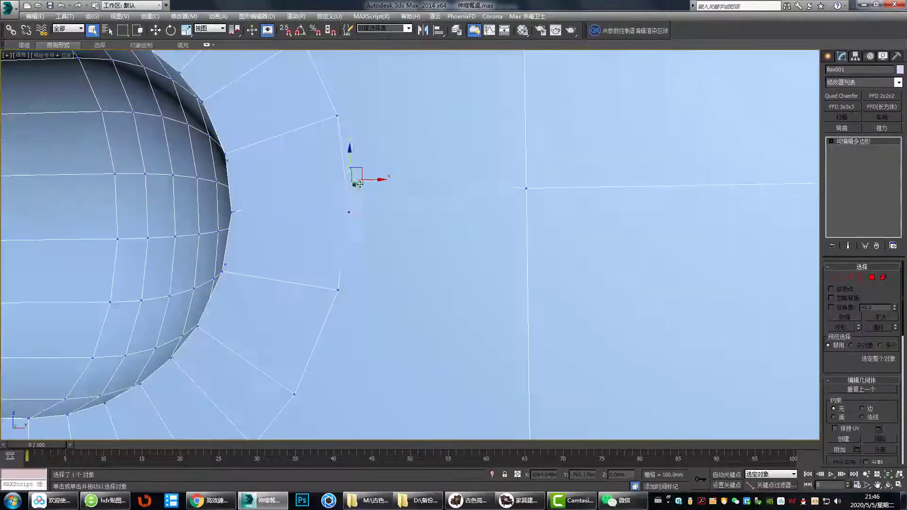
scroll(364, 181, down, 5)
middle_drag(226, 142, 425, 213)
scroll(425, 215, up, 5)
click(425, 218)
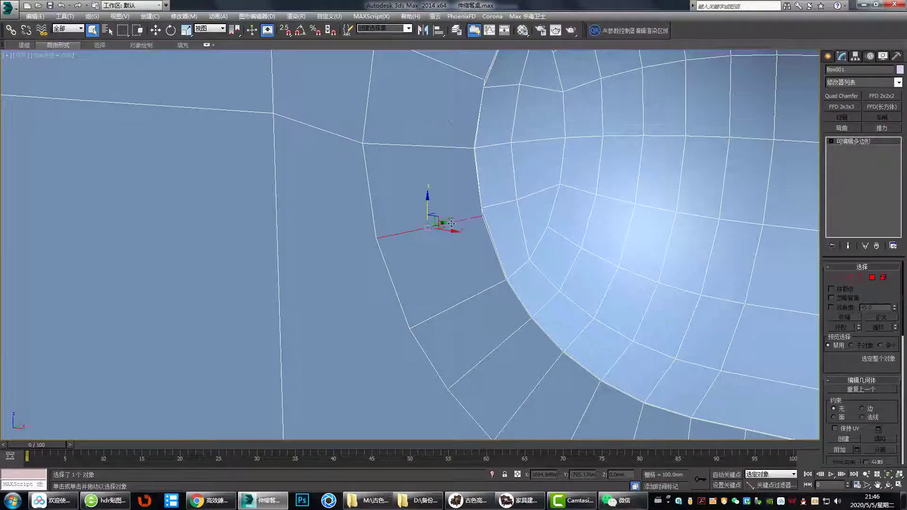
scroll(451, 223, down, 4)
scroll(496, 212, up, 3)
click(416, 282)
Move the column of recess vertices beside the slot's left rounded end along the slot's length.
scroll(614, 303, down, 5)
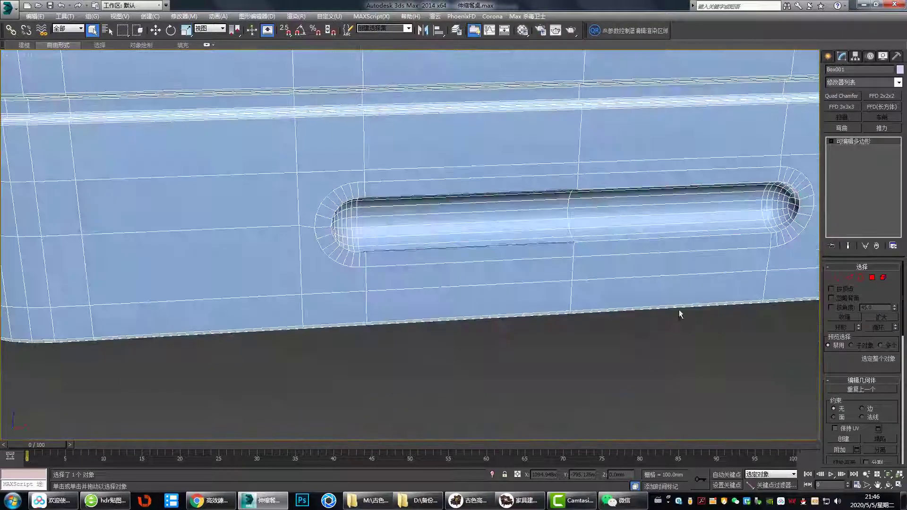
scroll(342, 229, up, 5)
alt+middle_drag(342, 229, 402, 189)
key(1)
drag(697, 136, 433, 155)
alt+middle_drag(432, 155, 431, 223)
scroll(431, 223, up, 3)
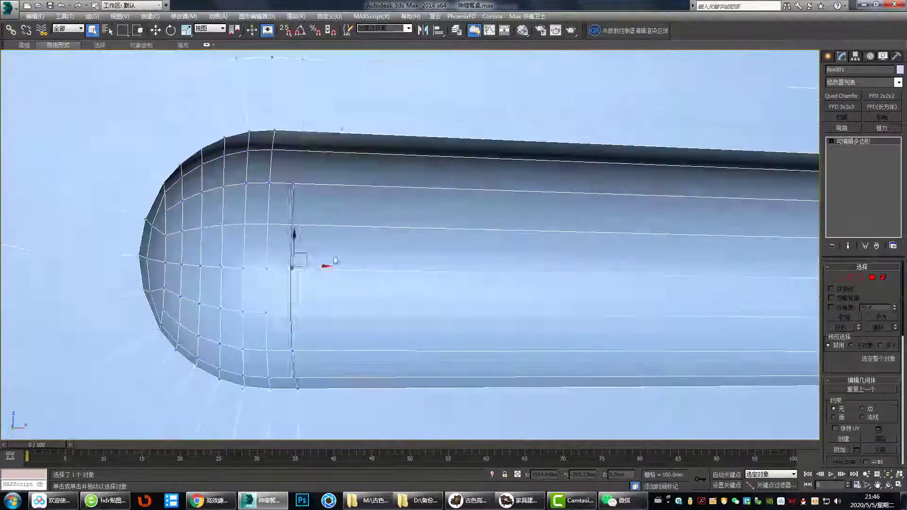
alt+middle_drag(333, 264, 338, 340)
Chamfer the edge loop around the slot's rim to round the transition into the recess.
scroll(339, 340, down, 6)
double_click(444, 214)
alt+middle_drag(336, 253, 356, 256)
scroll(615, 227, up, 5)
key(ctrl+shift+c)
click(443, 287)
scroll(443, 287, down, 6)
scroll(355, 255, up, 4)
Reduce the ring vertices at the slot's right end and connect the ring to the apron's lower corner vertex.
middle_drag(397, 226, 189, 239)
key(1)
scroll(231, 335, down, 4)
scroll(662, 289, up, 6)
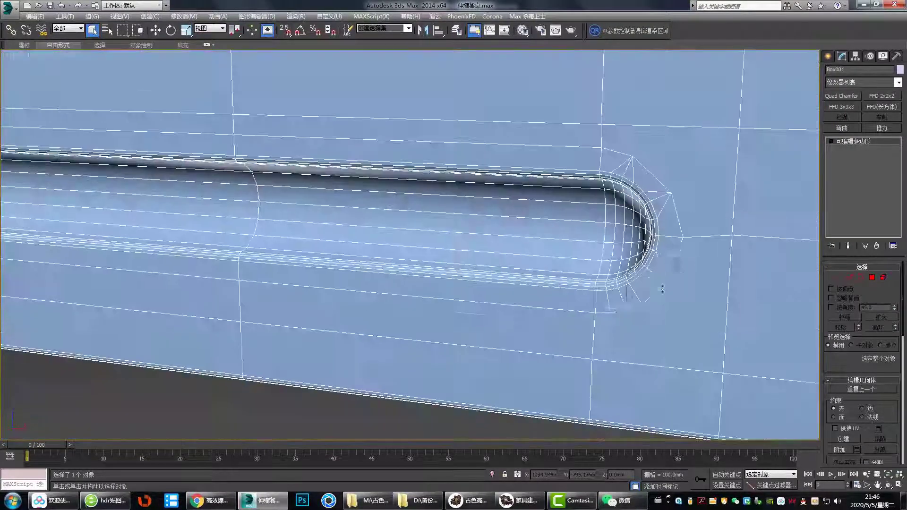
ctrl+click(723, 373)
key(ctrl+shift+e)
middle_drag(662, 203, 613, 232)
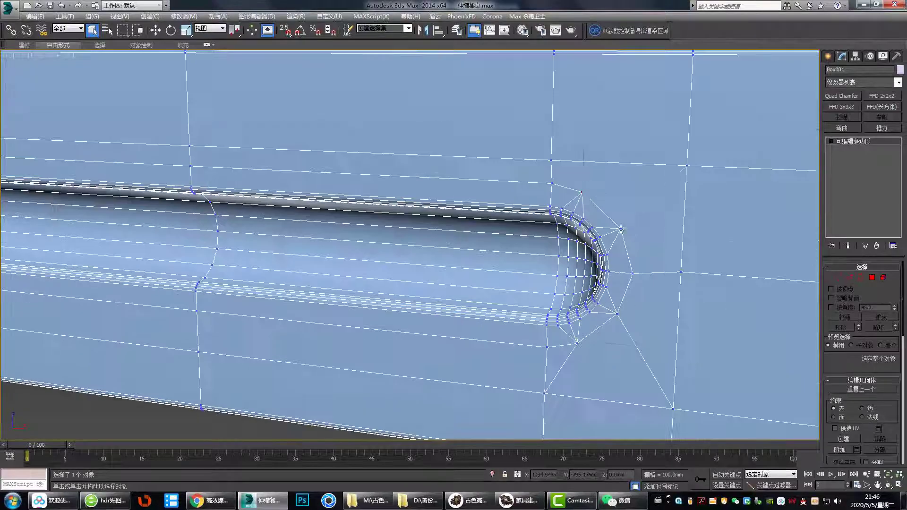
Select all polygons of the table body and check the shading around the slot.
scroll(605, 230, down, 5)
key(2)
mouse_move(404, 250)
alt+middle_down()
mouse_move(454, 241)
mouse_move(518, 269)
alt+middle_up()
key(4)
key(ctrl+a)
key(4)
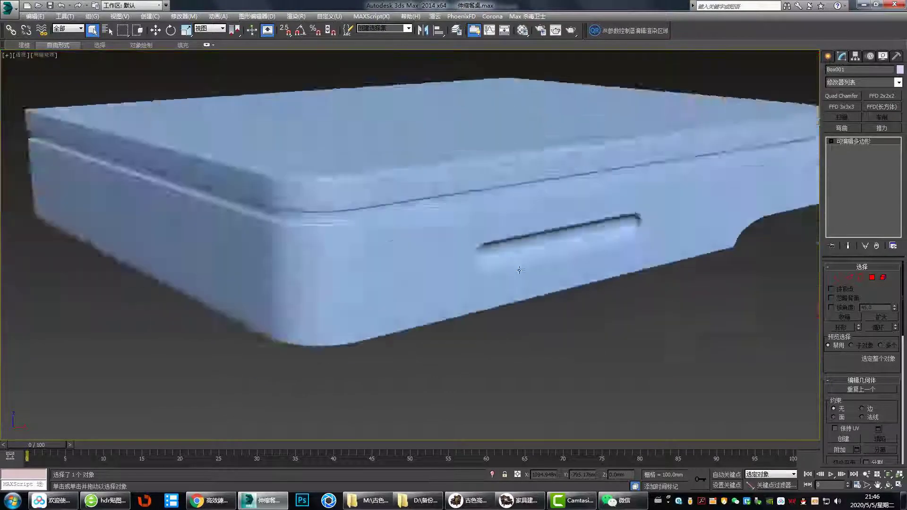
Select the recess's inner vertices in the side view and shift them slightly toward the apron's front face.
key(f)
key(l)
key(1)
drag(468, 111, 590, 350)
scroll(605, 253, up, 4)
alt+drag(457, 191, 575, 211)
scroll(522, 378, up, 3)
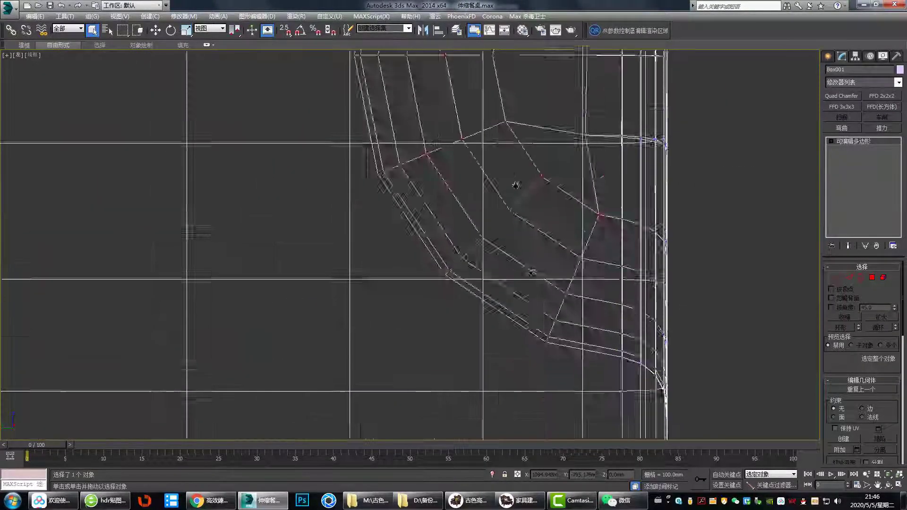
scroll(570, 346, down, 5)
alt+drag(504, 103, 434, 140)
middle_drag(492, 240, 476, 244)
drag(476, 244, 506, 244)
drag(568, 287, 547, 122)
key(p)
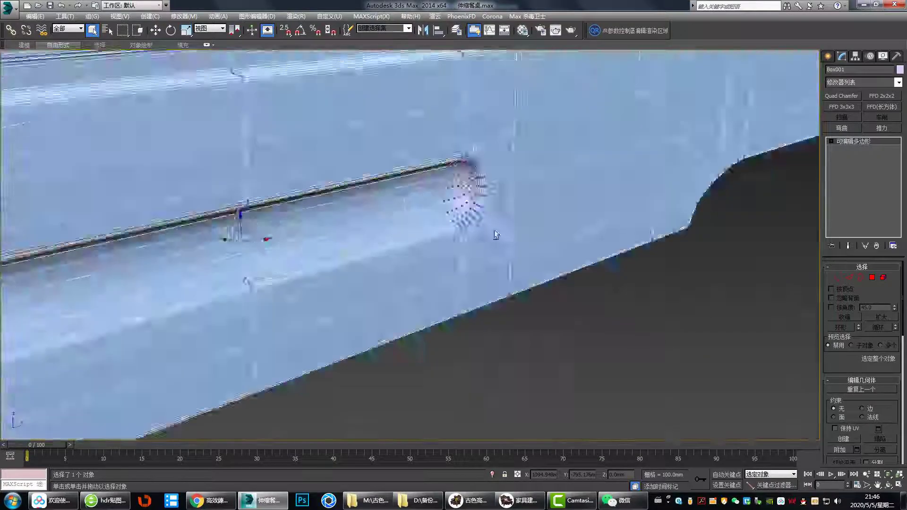
Select the edge loop at the recess's right end and examine the table body shaded without edges.
scroll(496, 232, up, 5)
key(2)
double_click(505, 177)
key(2)
key(F4)
scroll(496, 236, down, 6)
alt+middle_drag(467, 253, 444, 246)
scroll(633, 246, down, 4)
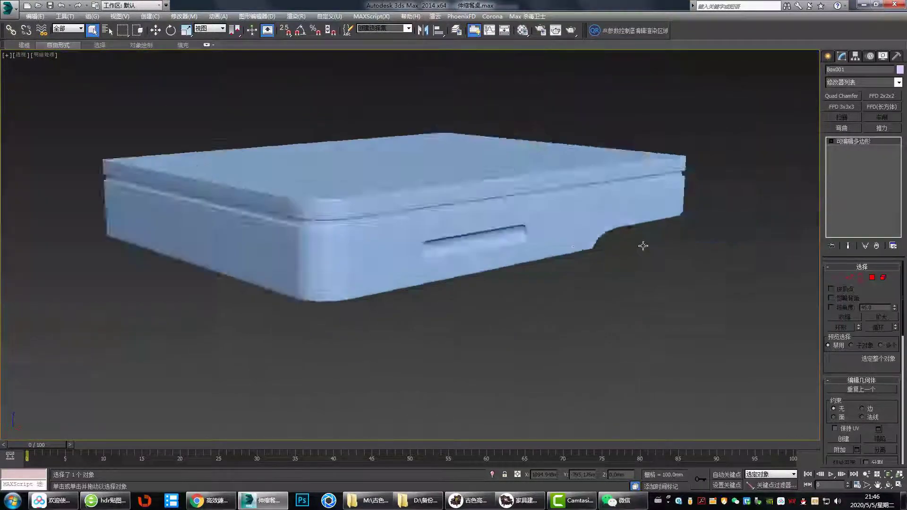
key(F3)
key(F3)
key(F4)
Extend the tabletop with a thin panel at its open end and select the panel's upper perimeter edges.
alt+middle_drag(599, 304, 421, 253)
key(t)
scroll(431, 193, down, 4)
key(p)
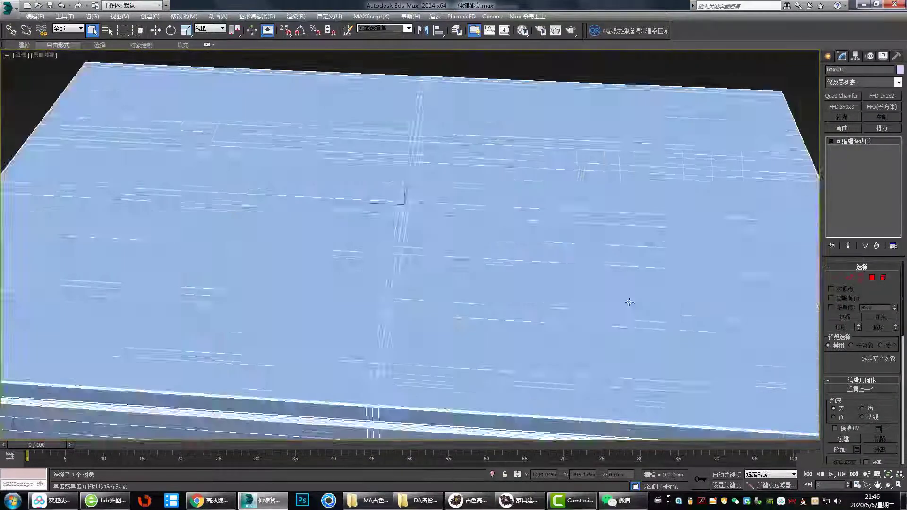
middle_drag(372, 345, 377, 235)
key(f)
scroll(286, 247, up, 4)
key(p)
alt+middle_drag(285, 247, 492, 301)
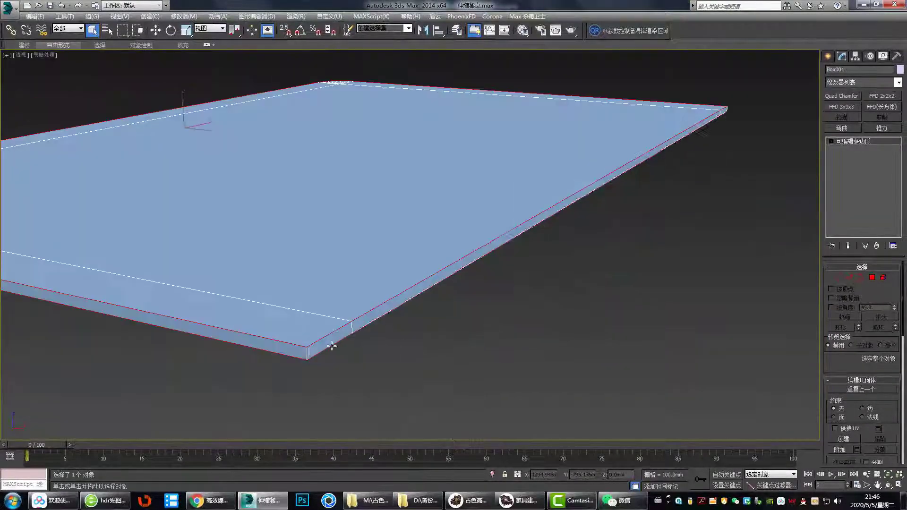
alt+middle_drag(332, 346, 254, 301)
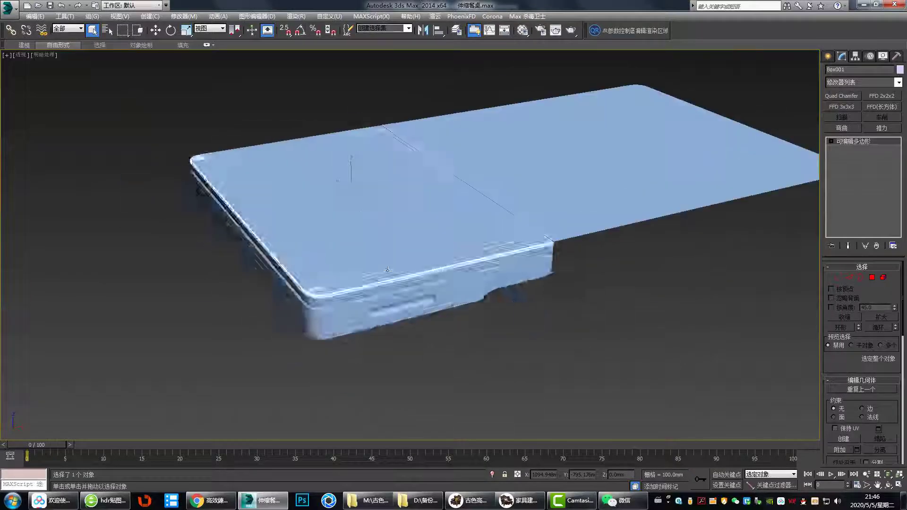
Change the table body's display colour to grey.
click(900, 69)
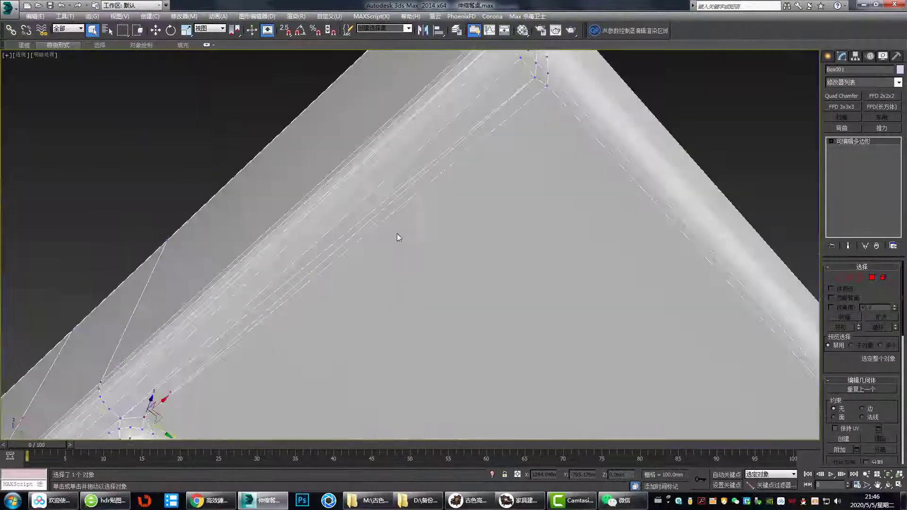
Slide the offset vertices beside the apron's rounded corner along its edge.
key(2)
alt+middle_drag(397, 234, 449, 137)
key(1)
scroll(434, 195, up, 5)
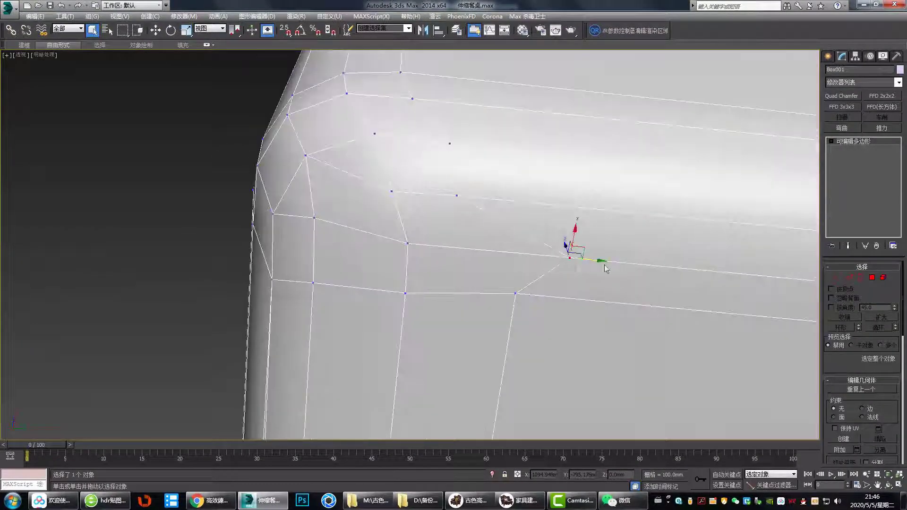
click(515, 293)
alt+middle_drag(515, 294, 466, 236)
Select the edge path that crosses the apron's rounded edge and meets the small rounded corner.
key(2)
scroll(453, 239, up, 5)
scroll(449, 237, down, 5)
scroll(664, 135, up, 3)
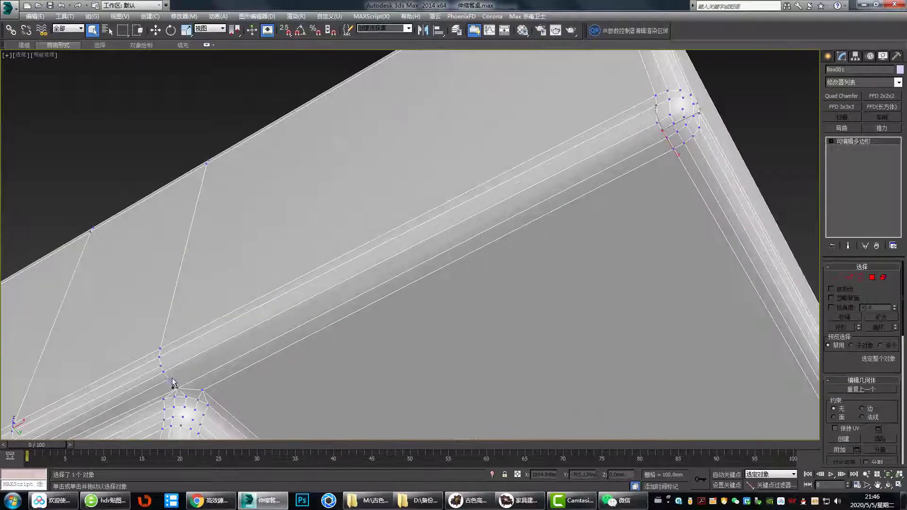
alt+middle_drag(172, 382, 451, 279)
scroll(451, 280, down, 3)
scroll(446, 205, up, 3)
alt+middle_drag(442, 176, 418, 321)
alt+middle_drag(436, 206, 529, 310)
scroll(460, 276, up, 4)
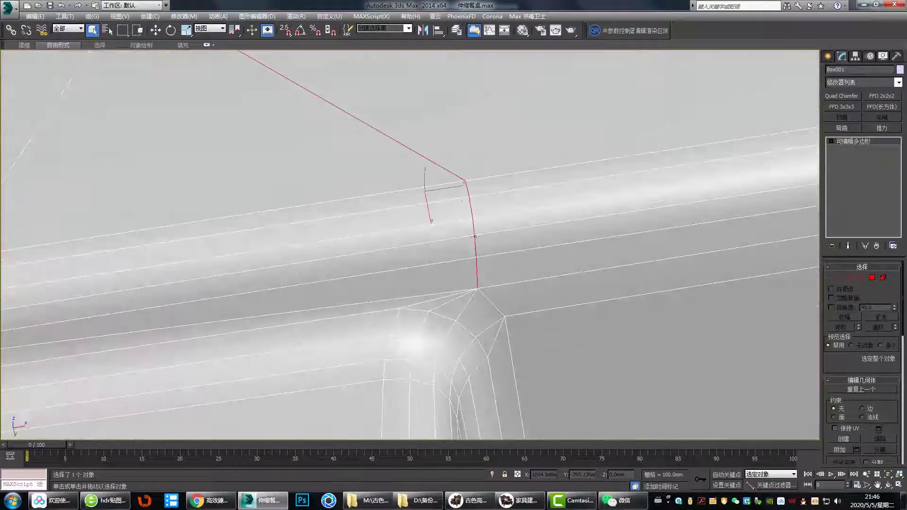
click(475, 236)
Move the vertices of the capsule slot section along the apron toward the table's outer end.
key(1)
scroll(473, 289, down, 3)
alt+middle_drag(478, 294, 567, 201)
key(f)
scroll(516, 201, up, 3)
scroll(549, 271, down, 3)
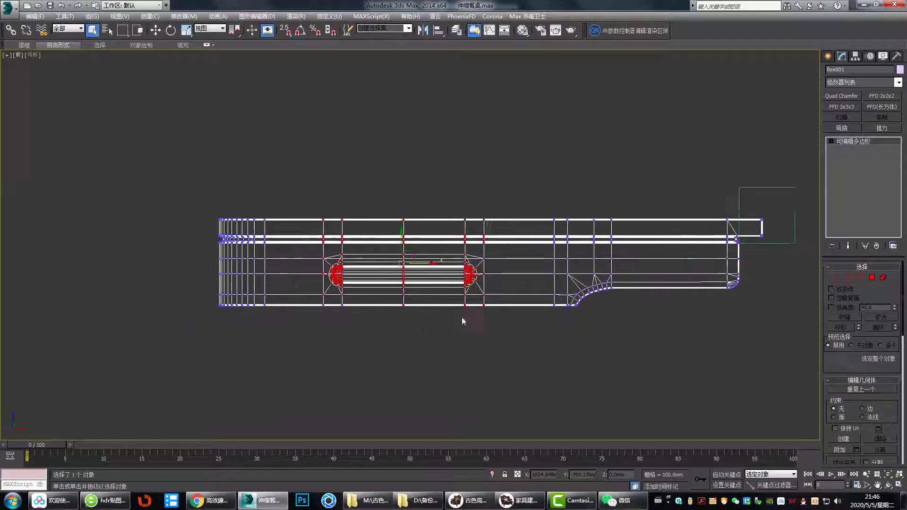
drag(425, 263, 381, 263)
middle_drag(358, 226, 355, 245)
key(1)
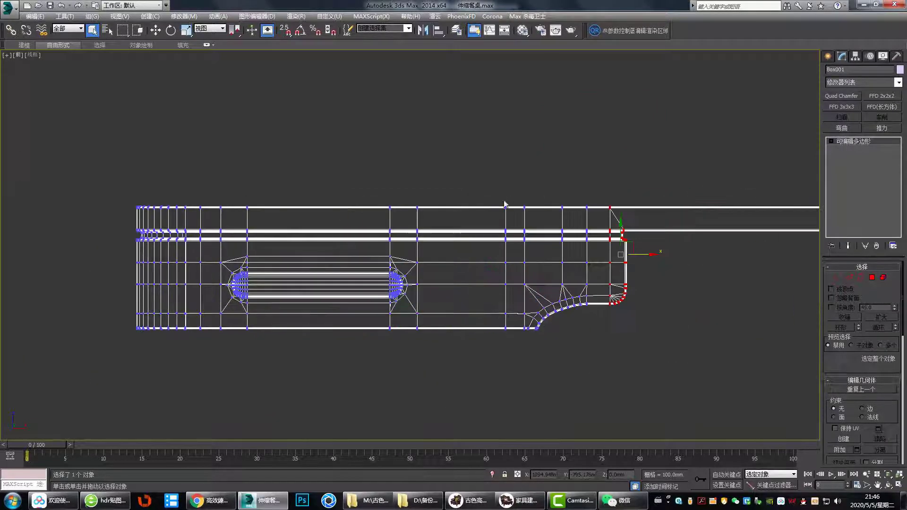
Inspect the tabletop, extension panel and apron cutout from several sides, with and without mesh edges.
scroll(590, 244, down, 4)
key(p)
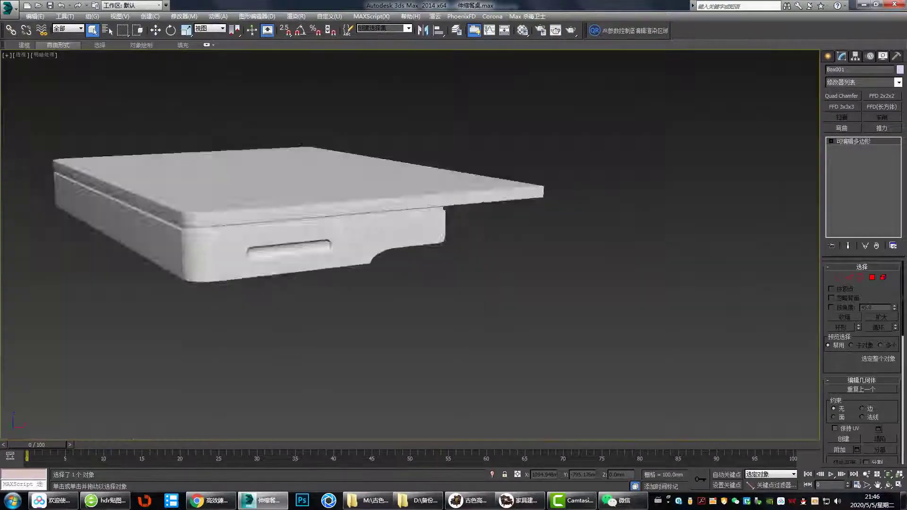
alt+middle_drag(442, 238, 429, 239)
key(l)
key(b)
key(p)
alt+middle_drag(470, 287, 505, 200)
key(t)
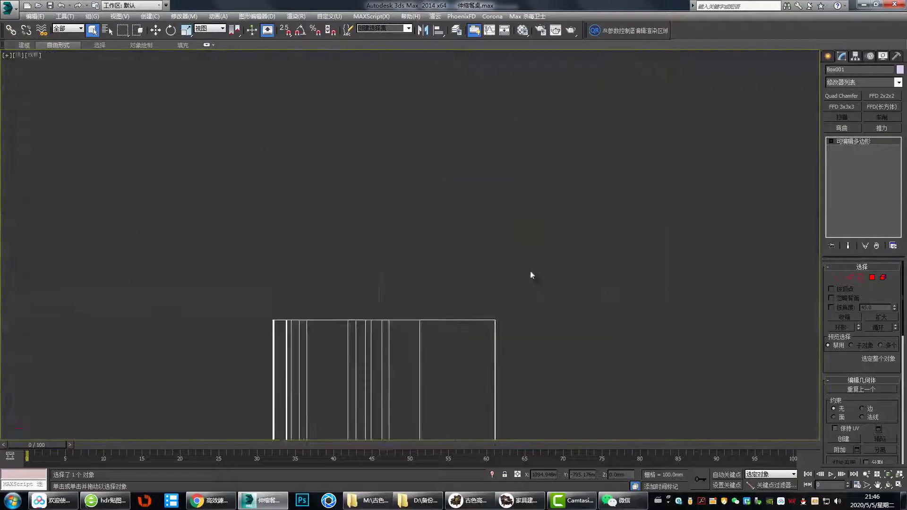
key(p)
key(F4)
alt+middle_drag(524, 255, 584, 255)
scroll(534, 288, down, 4)
scroll(584, 256, up, 2)
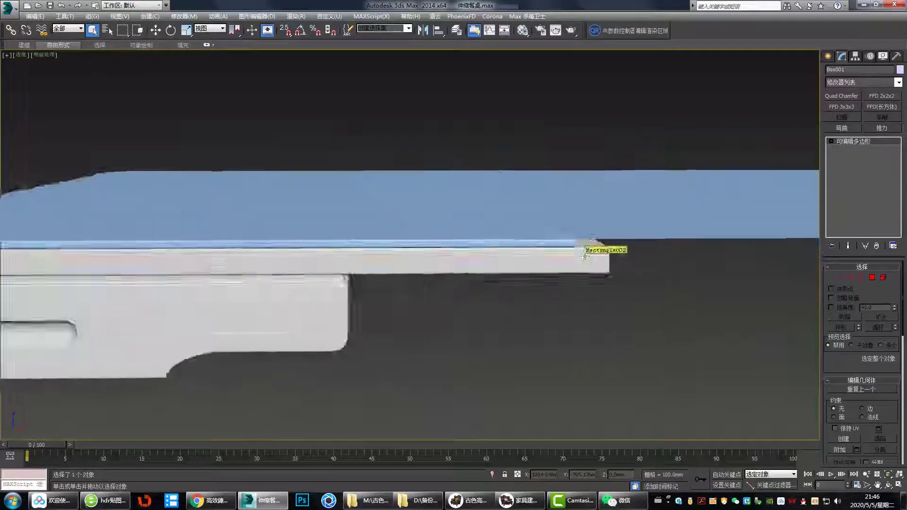
Shorten the table half by moving the vertices of the panel's open end and the apron's inner end toward the slot.
key(f)
scroll(665, 199, up, 6)
key(1)
drag(670, 231, 530, 168)
scroll(531, 168, down, 6)
drag(688, 184, 655, 184)
drag(579, 293, 450, 119)
drag(545, 210, 521, 209)
middle_drag(521, 209, 421, 201)
key(1)
Isolate the centre panel, select all of its edges and restore the rest of the table.
key(p)
alt+middle_drag(428, 264, 417, 312)
key(l)
key(p)
mouse_move(411, 71)
alt+middle_down()
mouse_move(378, 119)
mouse_move(488, 277)
alt+middle_up()
key(f)
key(p)
key(l)
key(p)
key(alt+q)
key(2)
key(ctrl+a)
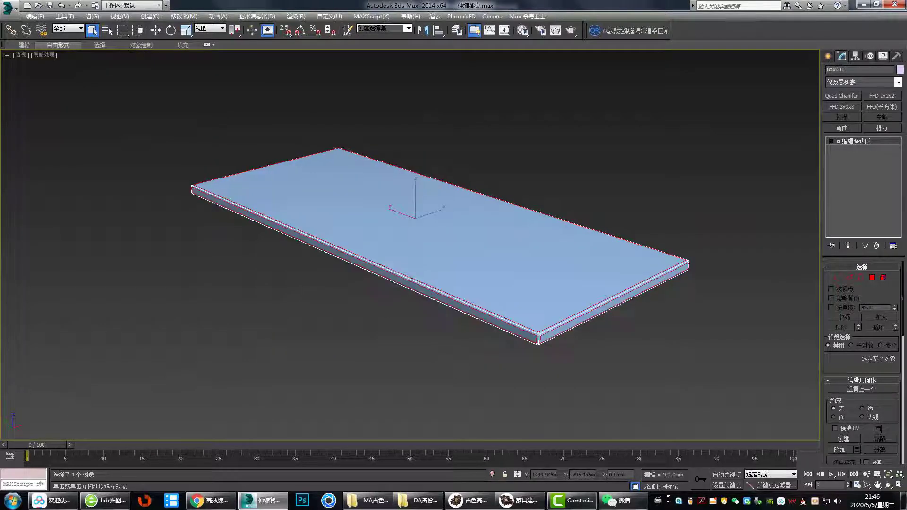
key(alt+q)
Change the centre panel's display colour to pale yellow.
scroll(446, 302, up, 5)
alt+middle_drag(398, 264, 446, 324)
scroll(446, 324, down, 2)
alt+middle_drag(517, 278, 513, 272)
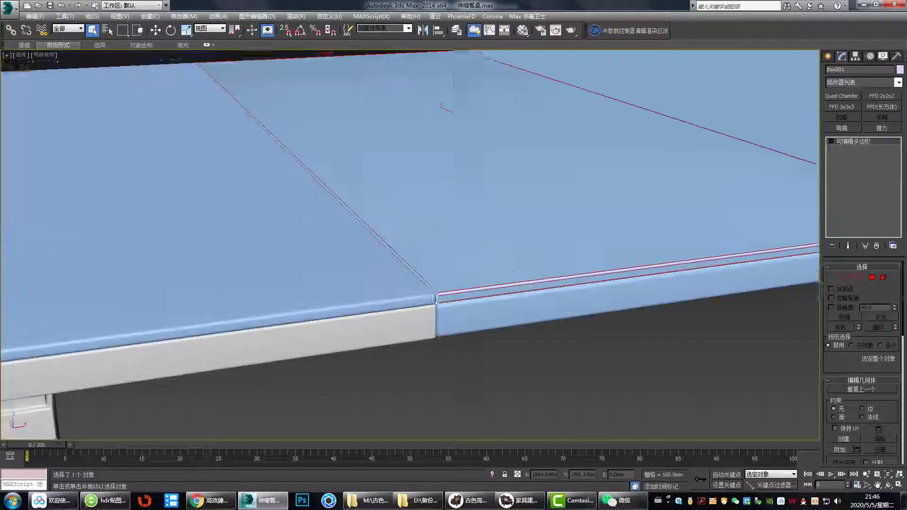
scroll(476, 328, down, 5)
click(900, 69)
click(714, 301)
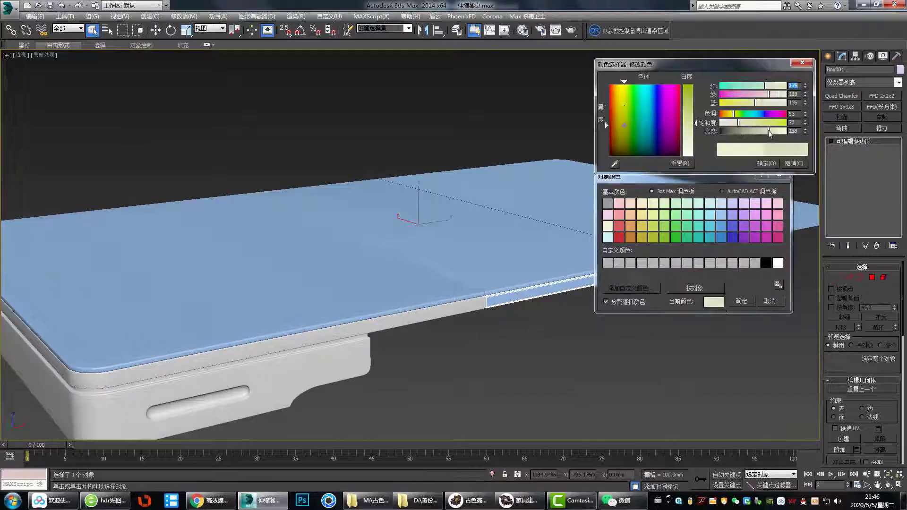
click(765, 163)
click(741, 302)
Move the opposite table half outward along the table's length so it meets the centre panel.
scroll(501, 287, down, 4)
key(t)
scroll(420, 270, up, 8)
drag(527, 204, 612, 200)
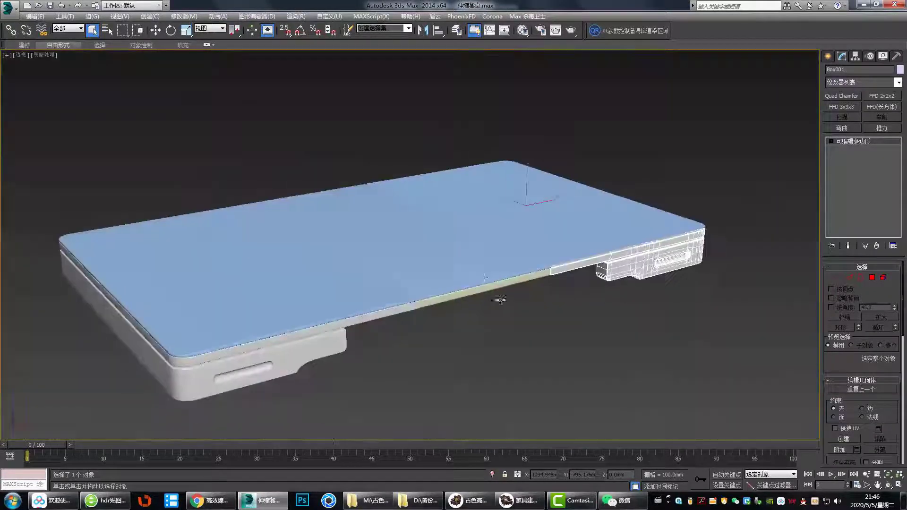
key(alt+w)
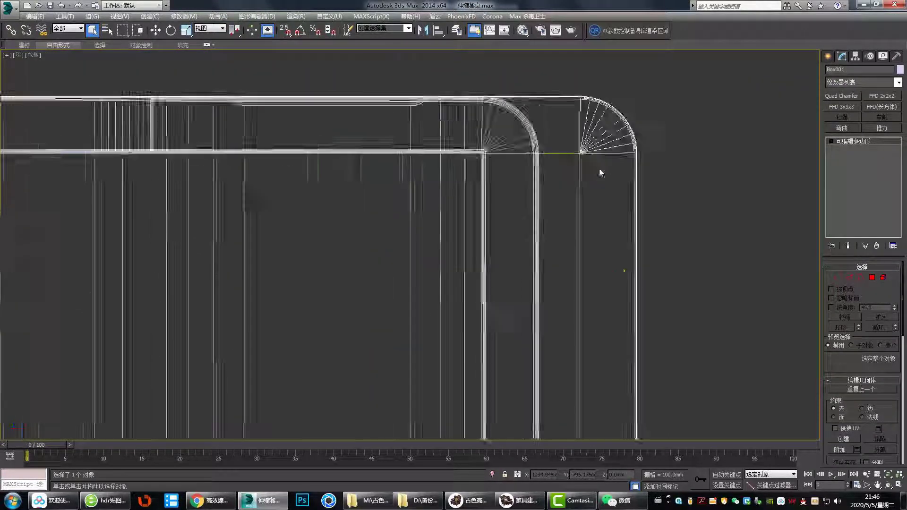
scroll(528, 154, down, 2)
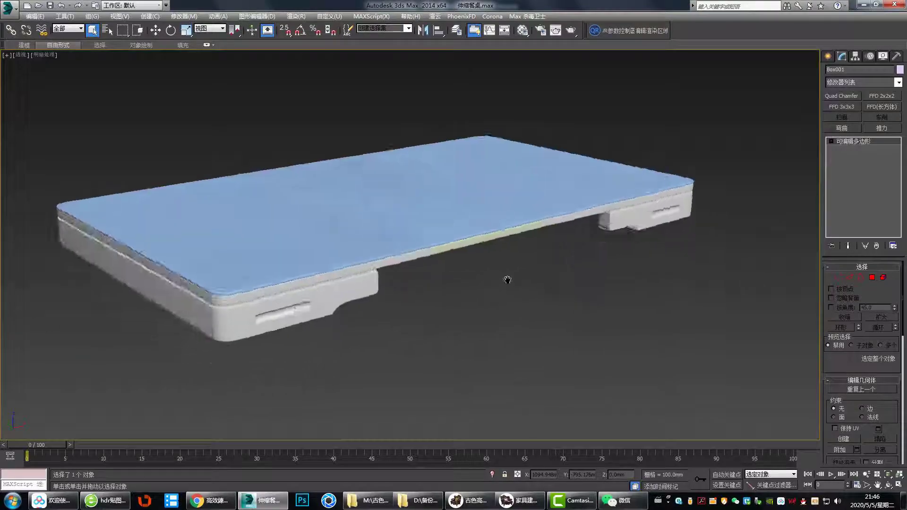
scroll(508, 281, up, 8)
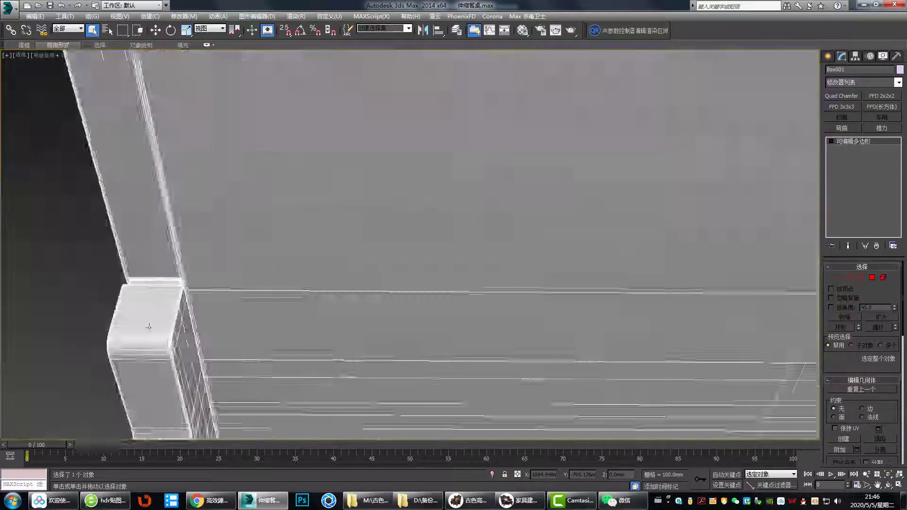
scroll(148, 326, down, 8)
alt+middle_drag(392, 122, 411, 203)
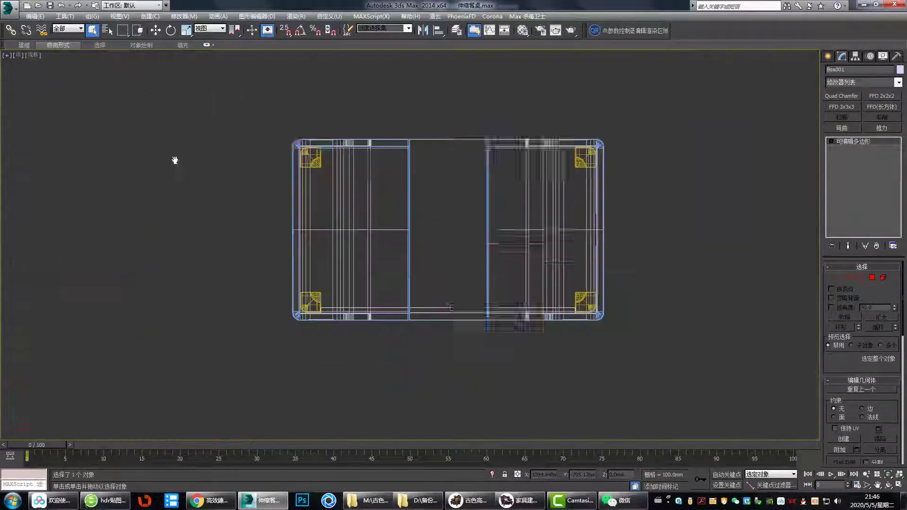
Fit the green rails between the four legs beneath the tabletop.
scroll(510, 405, up, 5)
scroll(632, 300, up, 4)
middle_drag(631, 299, 564, 199)
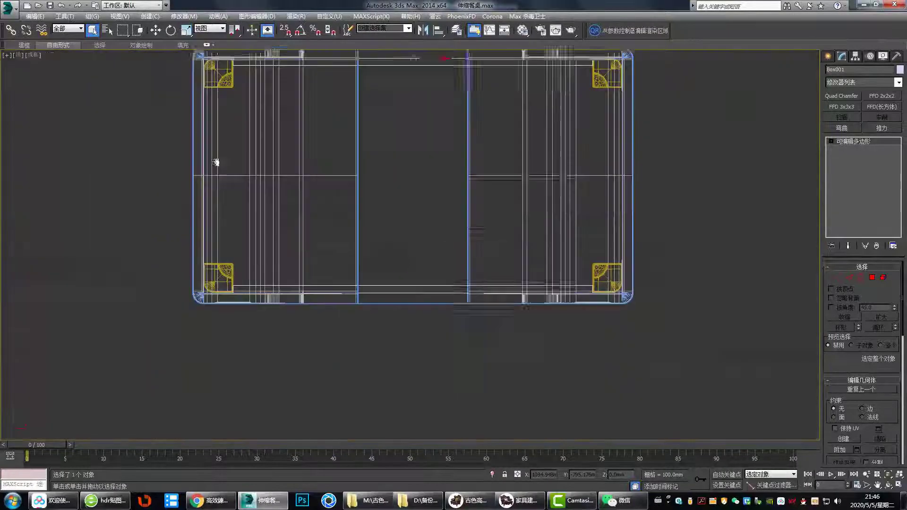
middle_drag(428, 161, 430, 209)
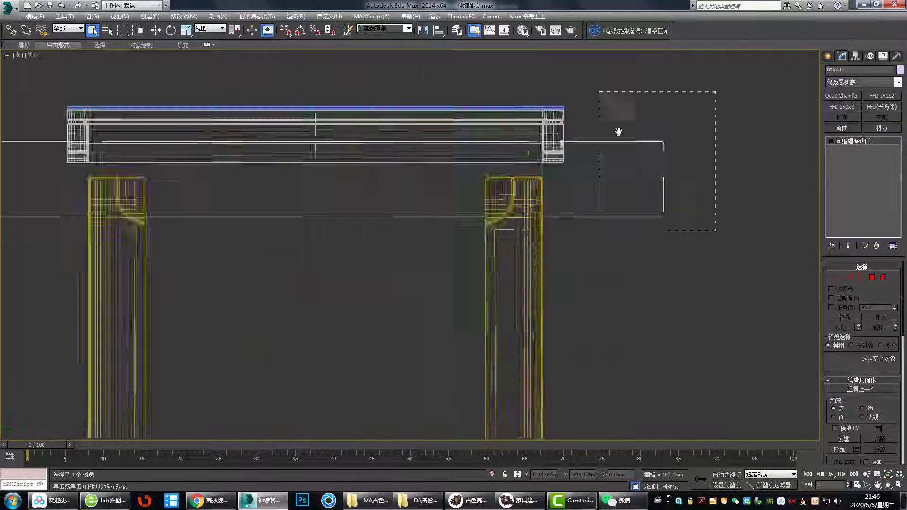
scroll(360, 290, down, 3)
middle_drag(360, 290, 361, 331)
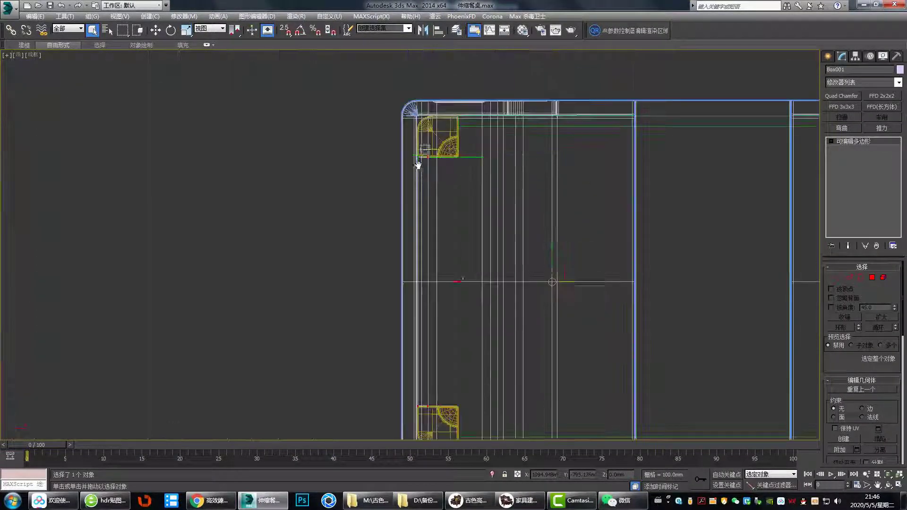
scroll(437, 173, up, 3)
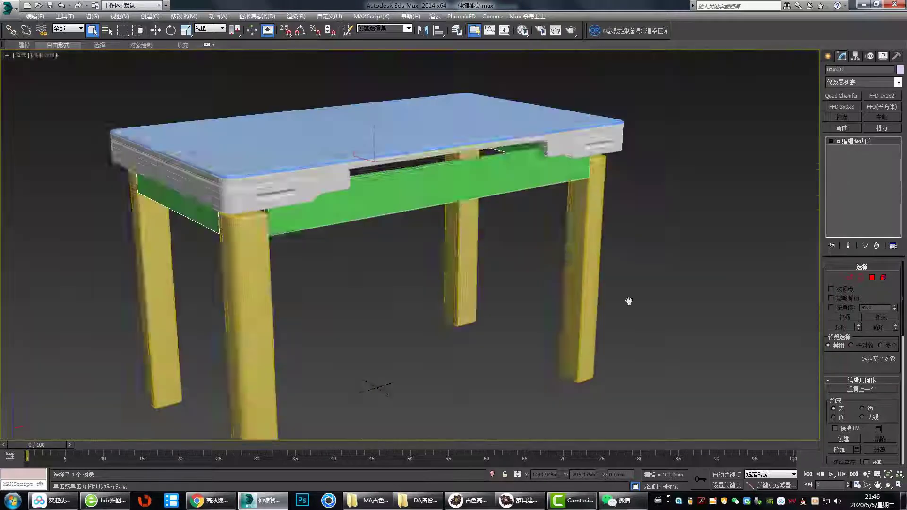
alt+middle_drag(489, 223, 524, 191)
Attach the green rails to the yellow legs to form one frame.
key(2)
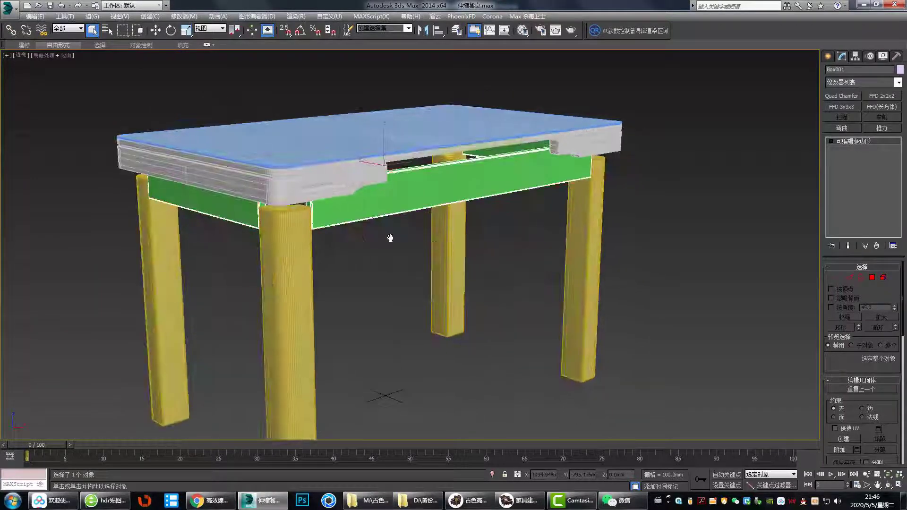
click(449, 239)
alt+middle_drag(390, 238, 457, 176)
click(457, 176)
key(f)
scroll(616, 202, up, 5)
middle_drag(571, 174, 505, 186)
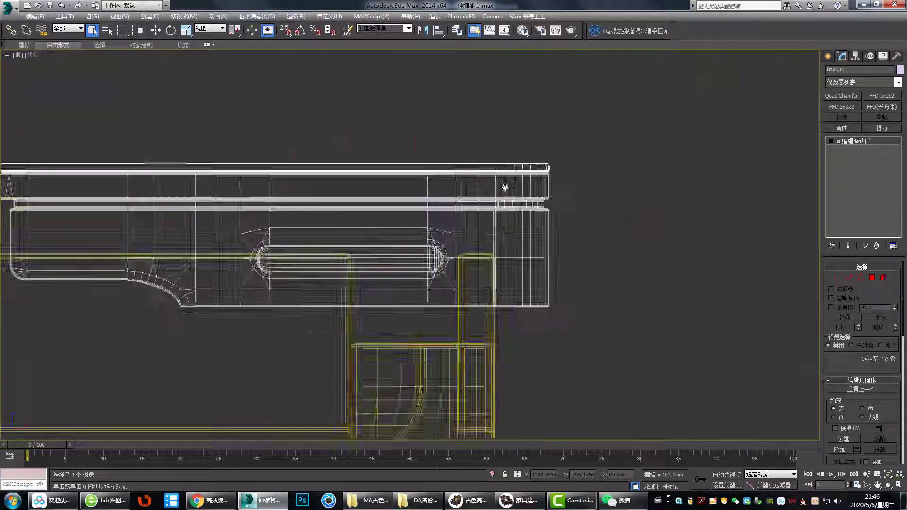
scroll(504, 186, down, 5)
scroll(425, 203, up, 5)
mouse_move(425, 203)
middle_down()
mouse_move(695, 219)
mouse_move(506, 251)
mouse_move(612, 329)
middle_up()
scroll(694, 218, down, 2)
Hide the mesh edges and select the outer and middle sections of the blue top in turn.
key(p)
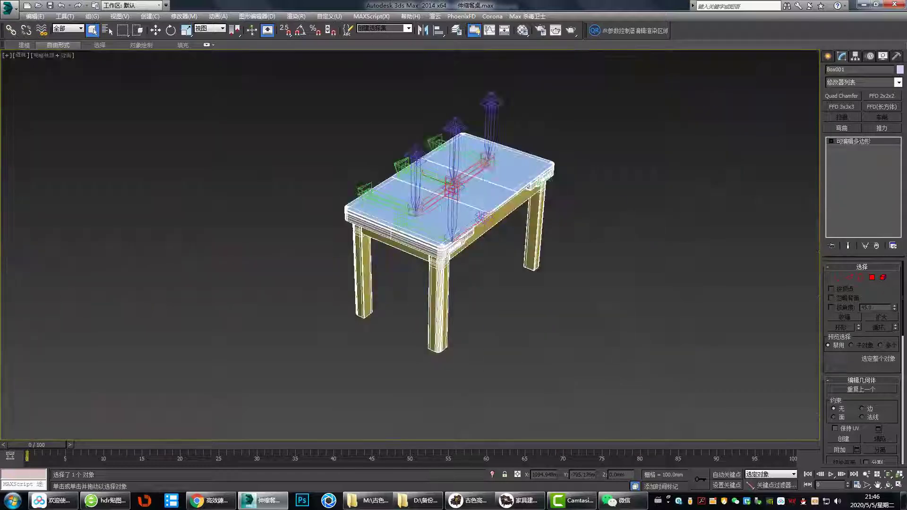
scroll(491, 217, up, 5)
alt+middle_drag(579, 226, 510, 254)
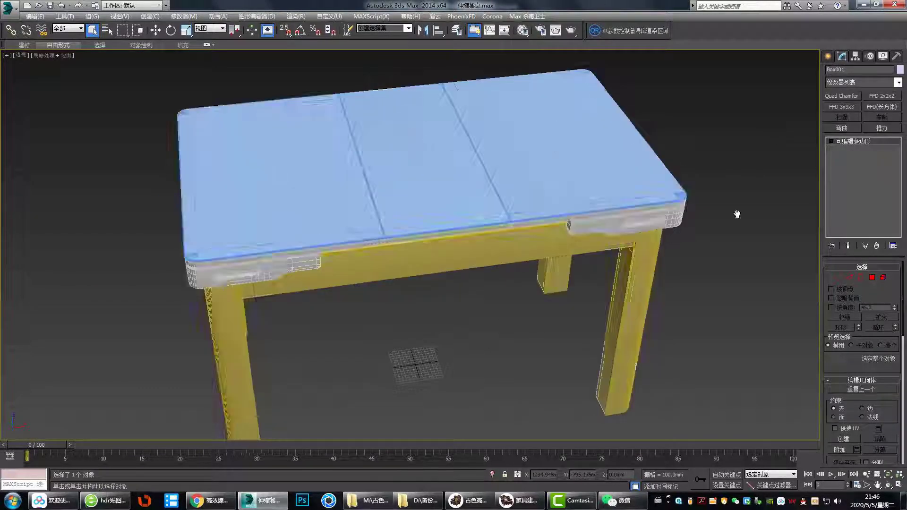
key(F4)
scroll(449, 189, up, 3)
key(5)
click(189, 179)
click(638, 160)
middle_drag(637, 160, 572, 153)
click(410, 223)
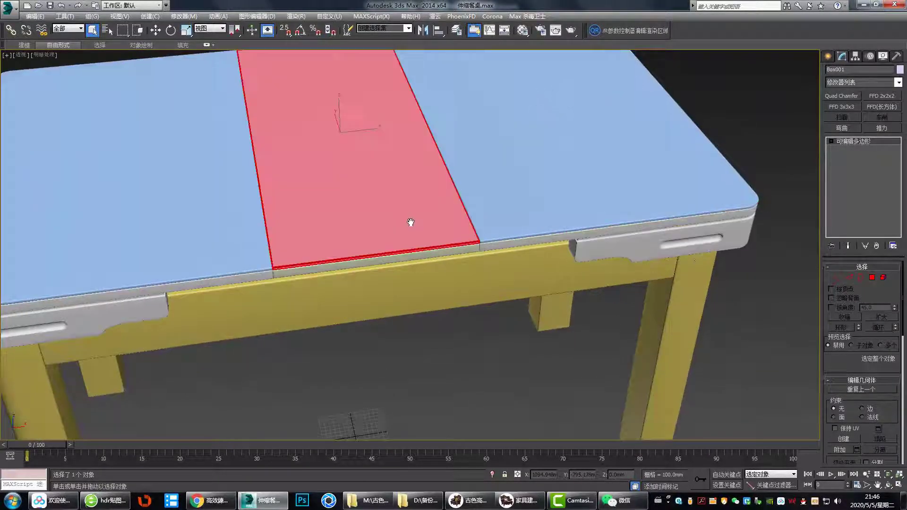
key(alt+q)
key(alt+q)
Combine the blue top sections with the table parts beneath them.
key(f)
click(552, 184)
scroll(553, 184, down, 2)
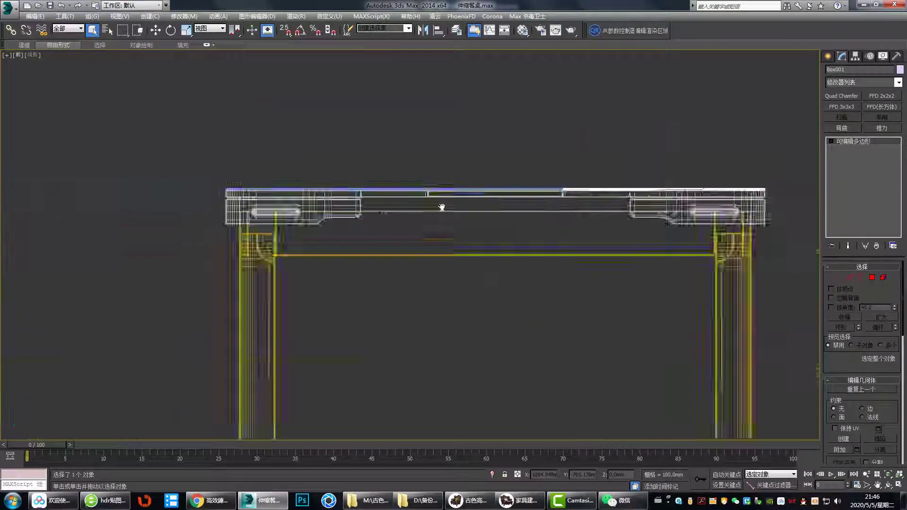
click(442, 198)
scroll(442, 203, up, 2)
middle_drag(667, 191, 637, 210)
click(639, 214)
scroll(643, 220, down, 2)
middle_drag(671, 260, 629, 223)
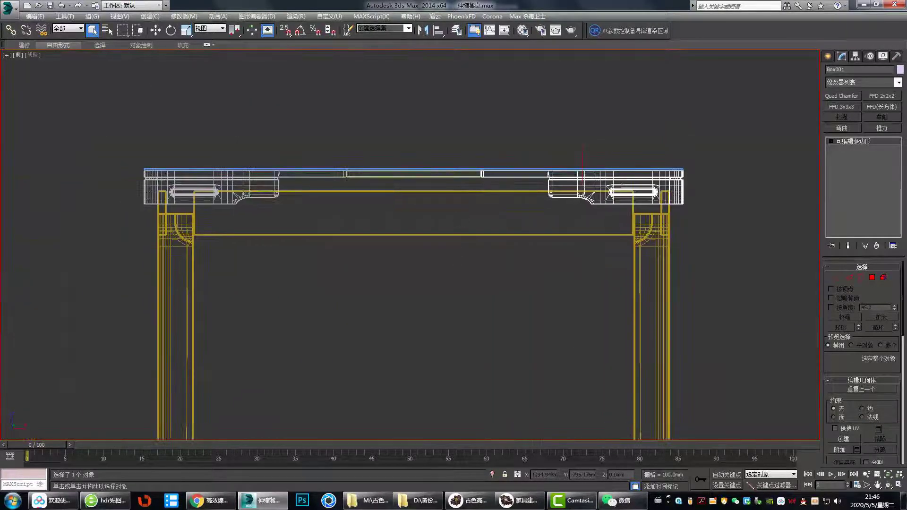
Lower the centre panel and its blue top section to just above the rail.
click(416, 177)
scroll(416, 163, up, 4)
middle_drag(478, 177, 290, 95)
key(w)
drag(290, 95, 289, 140)
scroll(338, 178, down, 2)
middle_drag(339, 178, 481, 180)
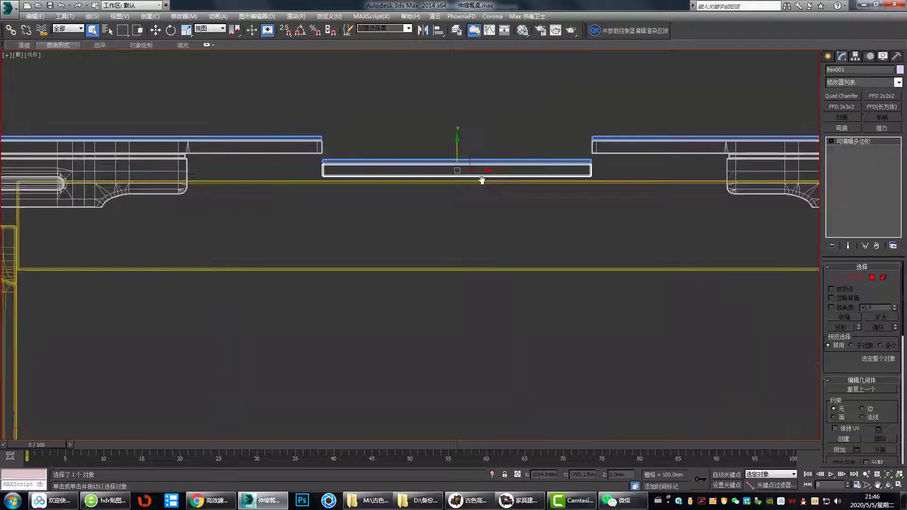
Slide both table halves inward over the lowered centre panel to close the table.
scroll(481, 180, down, 1)
scroll(679, 173, up, 1)
click(680, 173)
drag(665, 183, 529, 183)
scroll(437, 174, up, 3)
scroll(676, 203, down, 3)
click(142, 197)
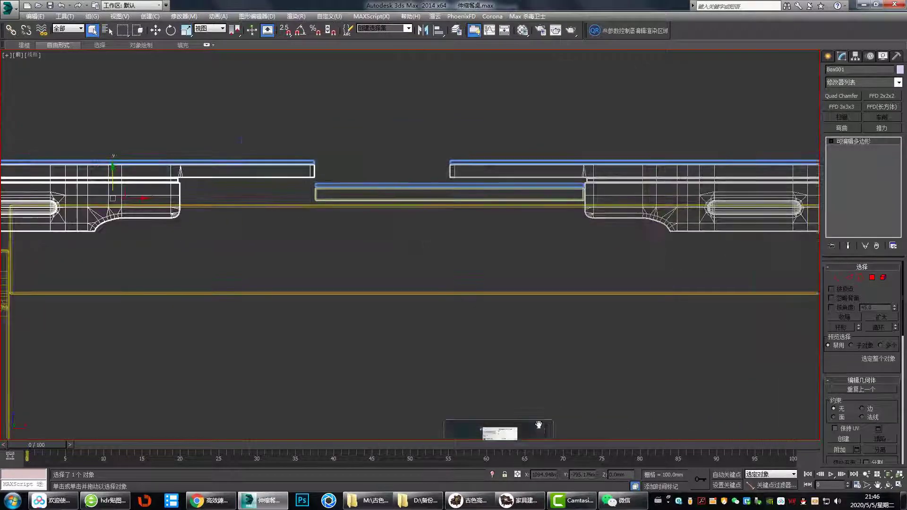
drag(141, 197, 275, 197)
Narrow the leg frame by moving the vertices of both leg pairs inward beneath the table halves.
middle_drag(660, 274, 648, 230)
click(647, 248)
key(1)
scroll(648, 248, down, 3)
drag(563, 85, 633, 432)
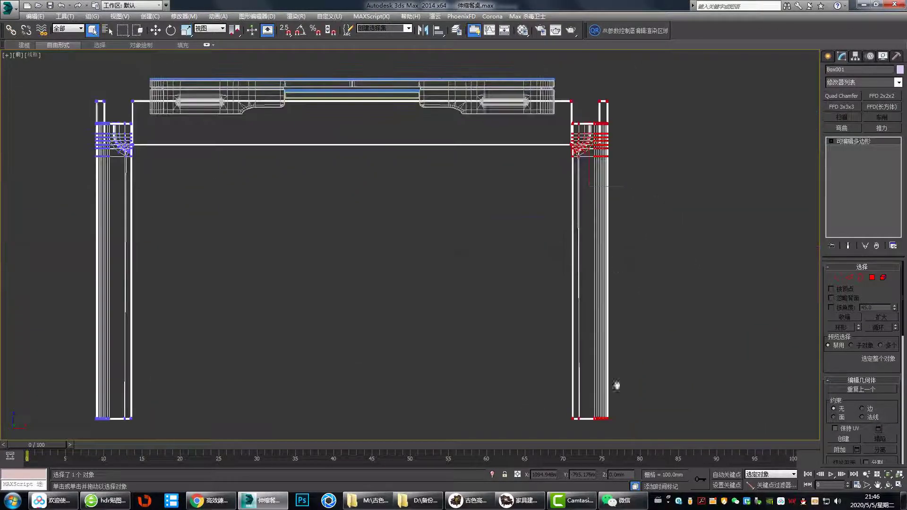
drag(615, 185, 551, 185)
scroll(552, 185, down, 2)
drag(258, 98, 386, 387)
key(p)
scroll(510, 283, up, 3)
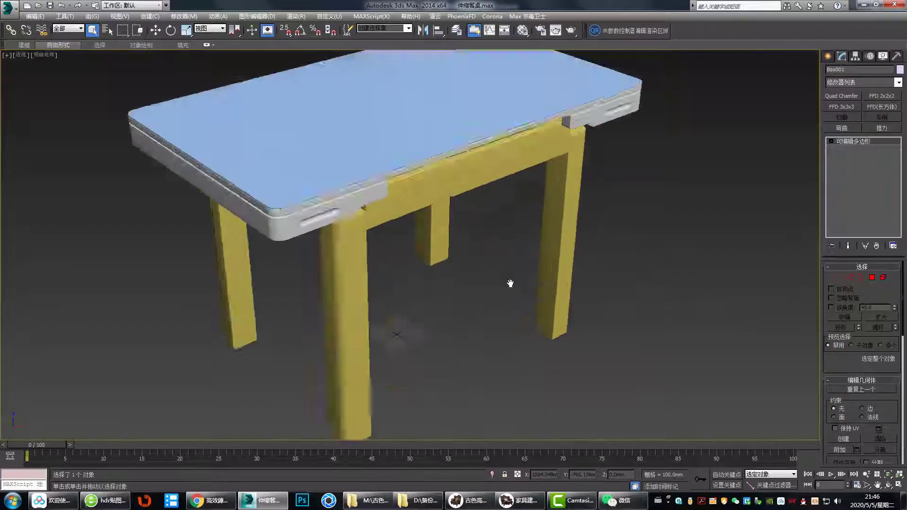
Check the leg positions against the tabletop in the front, left and perspective views.
mouse_move(510, 283)
alt+middle_down()
mouse_move(693, 296)
mouse_move(536, 285)
alt+middle_up()
key(f)
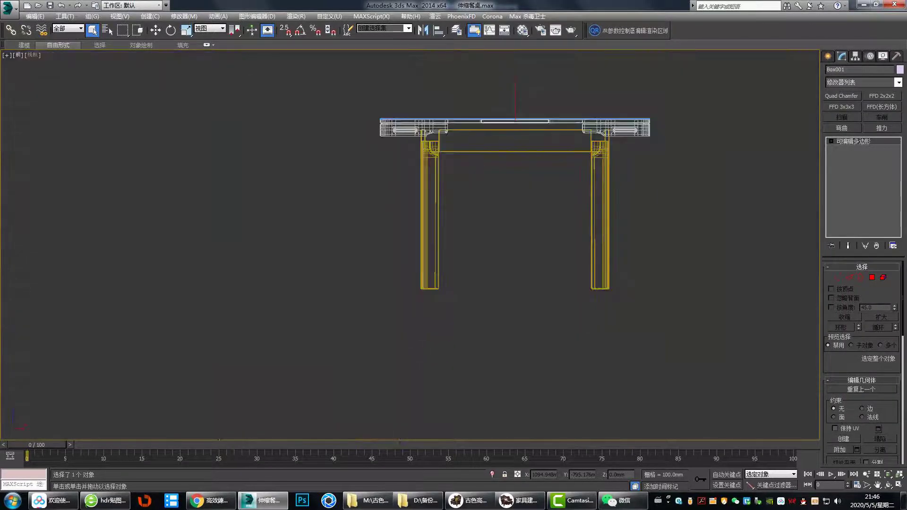
key(alt+w)
middle_click(550, 340)
key(alt+w)
alt+middle_drag(551, 340, 655, 260)
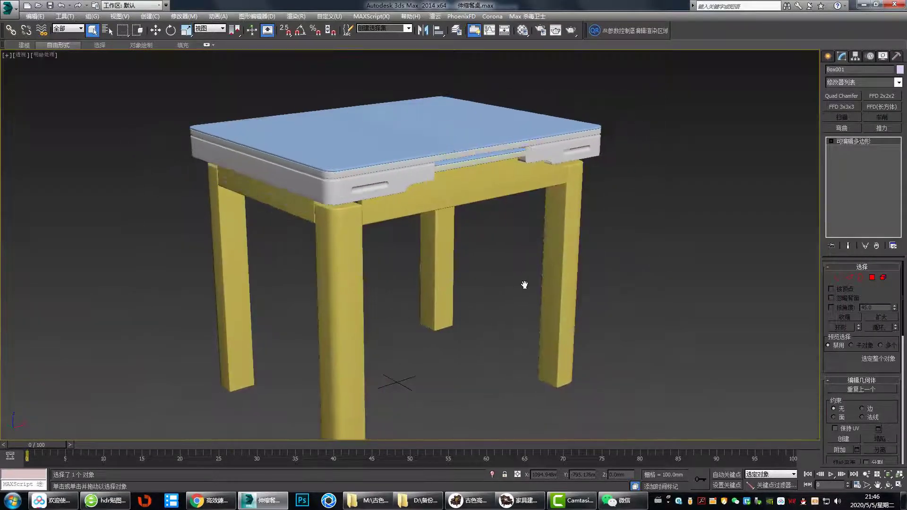
key(l)
key(p)
scroll(614, 150, up, 3)
Select the vertices along the inner apron end of one table half.
key(f)
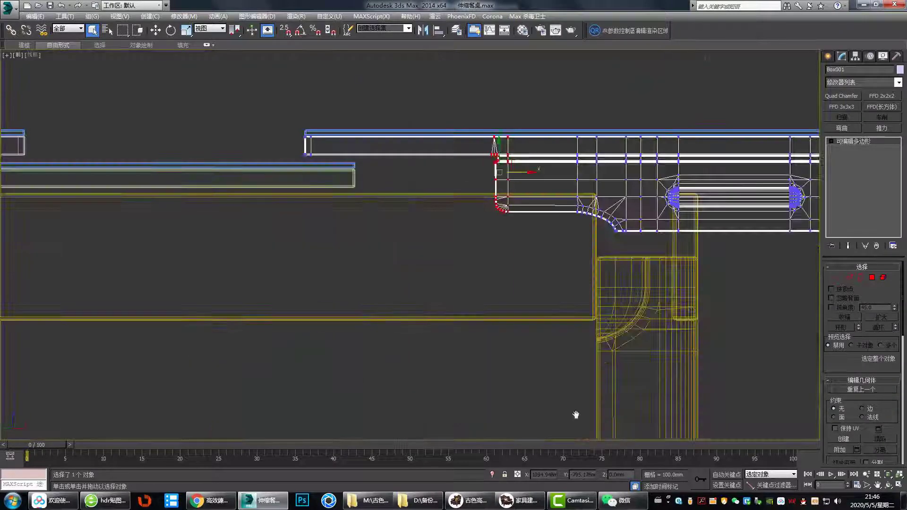
scroll(555, 275, down, 2)
mouse_move(296, 231)
middle_down()
mouse_move(579, 220)
mouse_move(409, 162)
mouse_move(331, 185)
middle_up()
key(p)
key(l)
key(p)
Raise the vertices at the tops of the legs closer to the rails' upper edge.
key(f)
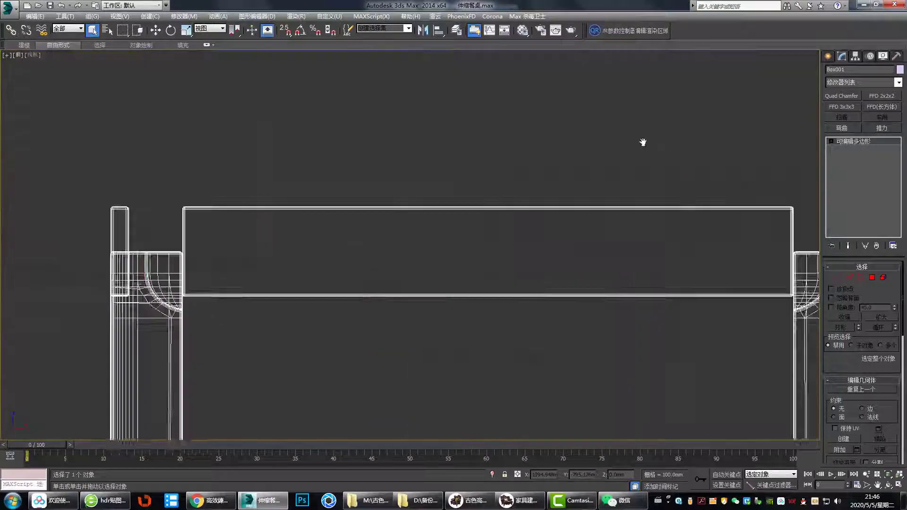
scroll(642, 142, down, 3)
middle_drag(642, 142, 499, 224)
scroll(411, 127, up, 2)
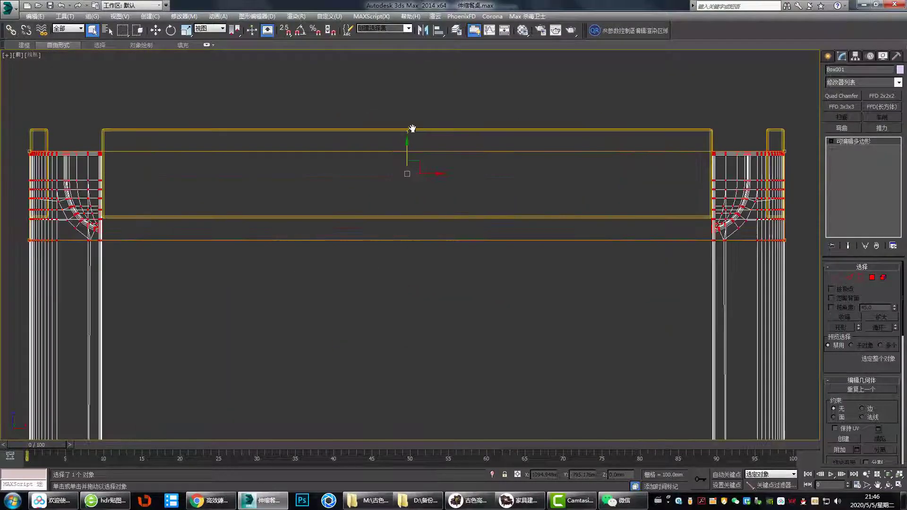
Examine how the rails and legs fit beneath the tabletop in the perspective, top and left views.
scroll(411, 137, down, 2)
key(p)
mouse_move(543, 243)
alt+middle_down()
mouse_move(569, 253)
mouse_move(569, 205)
mouse_move(539, 211)
mouse_move(668, 179)
mouse_move(628, 165)
alt+middle_up()
key(F4)
scroll(668, 178, up, 3)
scroll(628, 165, up, 3)
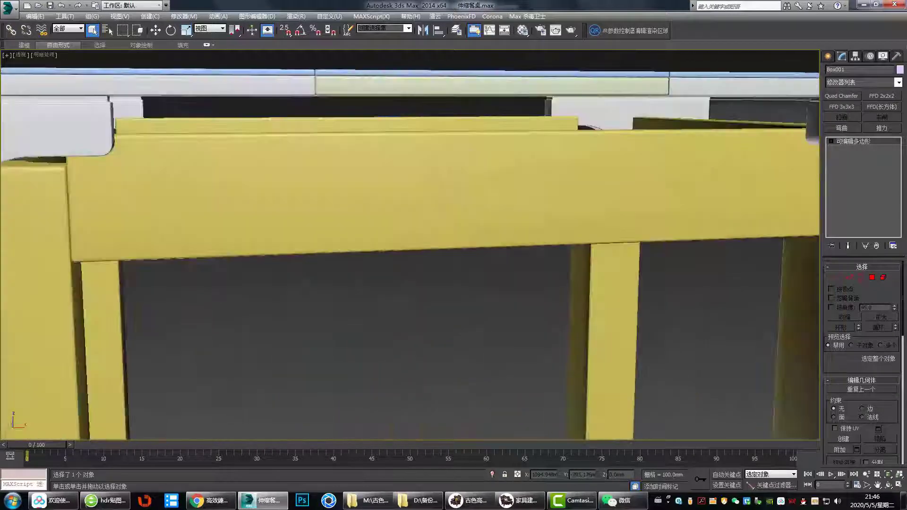
key(t)
scroll(546, 185, up, 1)
middle_drag(496, 262, 508, 232)
key(l)
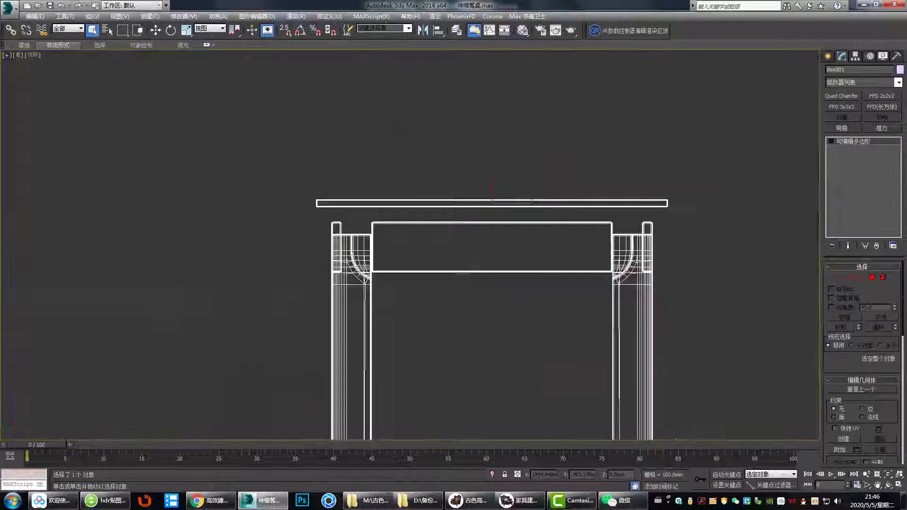
Trace an L-shaped line in the left view from the leaf's underside down to the rail's upper edge.
scroll(589, 208, up, 5)
middle_drag(696, 239, 694, 249)
scroll(508, 230, up, 2)
middle_drag(508, 229, 518, 237)
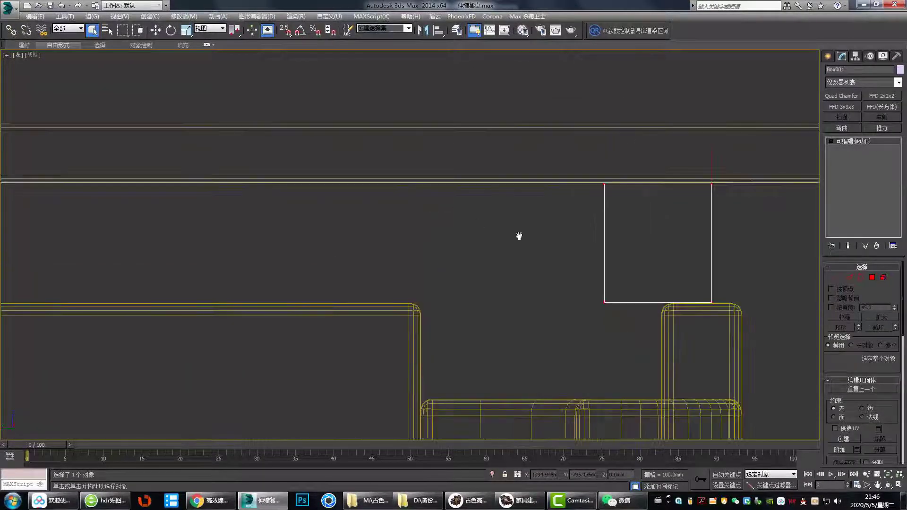
key(t)
scroll(563, 178, up, 5)
key(l)
middle_drag(655, 292, 613, 295)
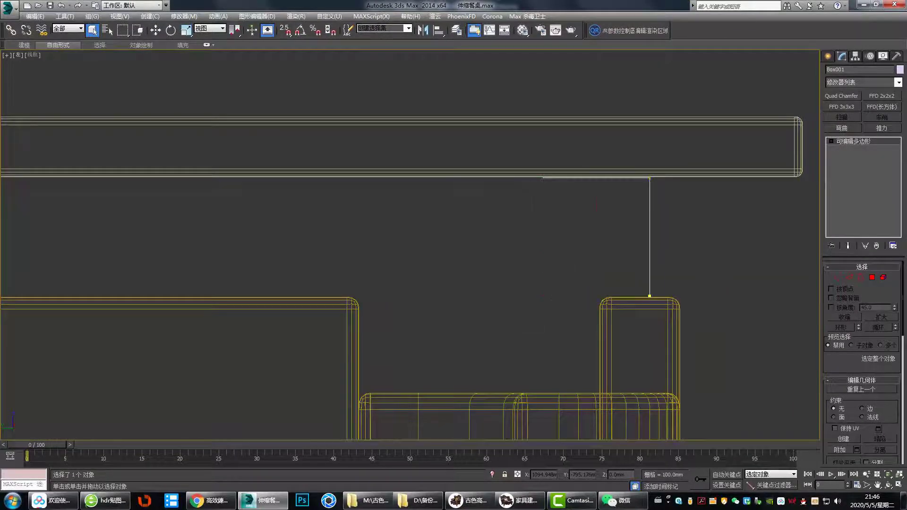
Thicken the L-shaped line into a support bracket profile with a mitred corner beneath the leaf.
key(l)
middle_drag(580, 191, 295, 199)
key(p)
key(l)
scroll(490, 192, up, 3)
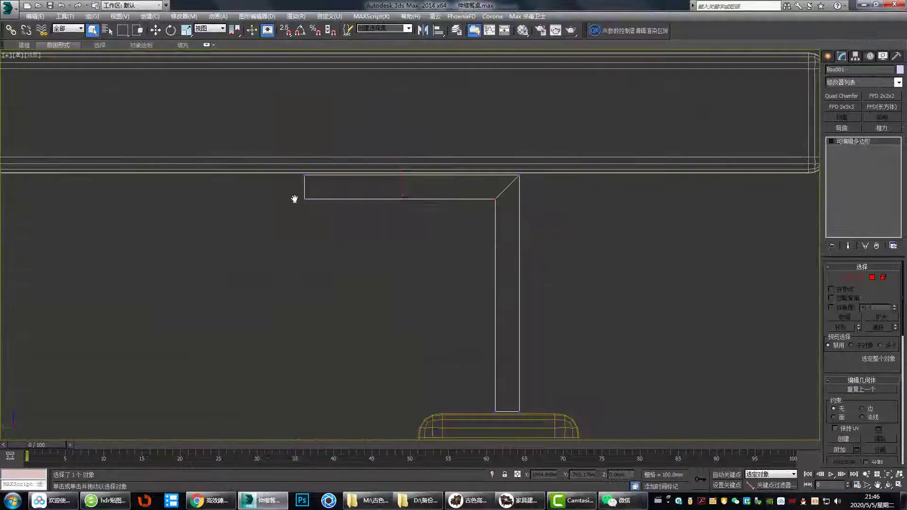
scroll(491, 226, down, 3)
mouse_move(491, 226)
middle_down()
mouse_move(492, 209)
mouse_move(397, 253)
mouse_move(356, 245)
mouse_move(378, 251)
middle_up()
key(p)
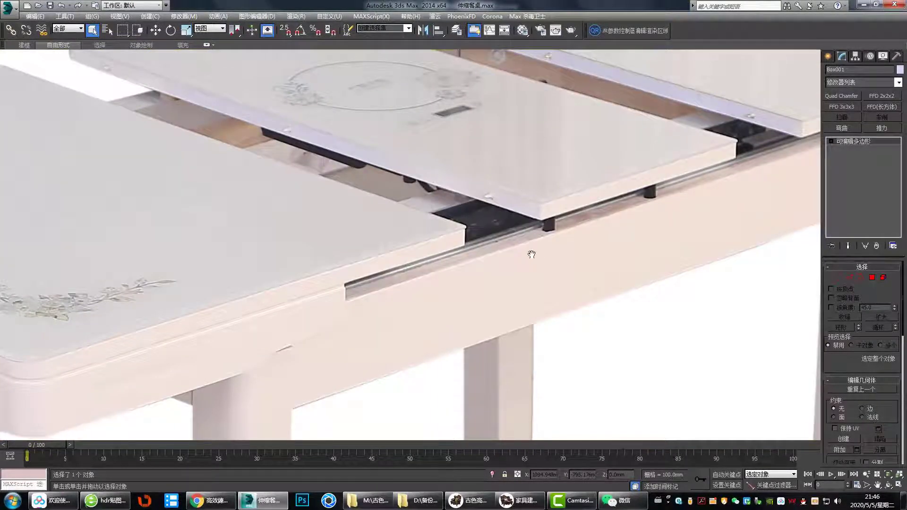
Place copies of the L-shaped bracket near the four corners of the leaf's underside, standing on the long rails.
scroll(432, 214, down, 5)
key(t)
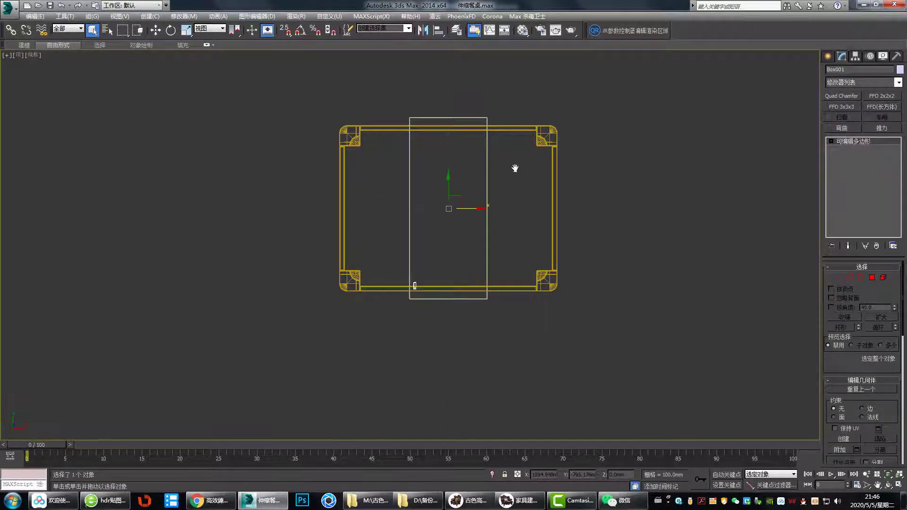
key(p)
scroll(530, 229, down, 5)
mouse_move(531, 229)
alt+middle_down()
mouse_move(593, 225)
mouse_move(586, 213)
alt+middle_up()
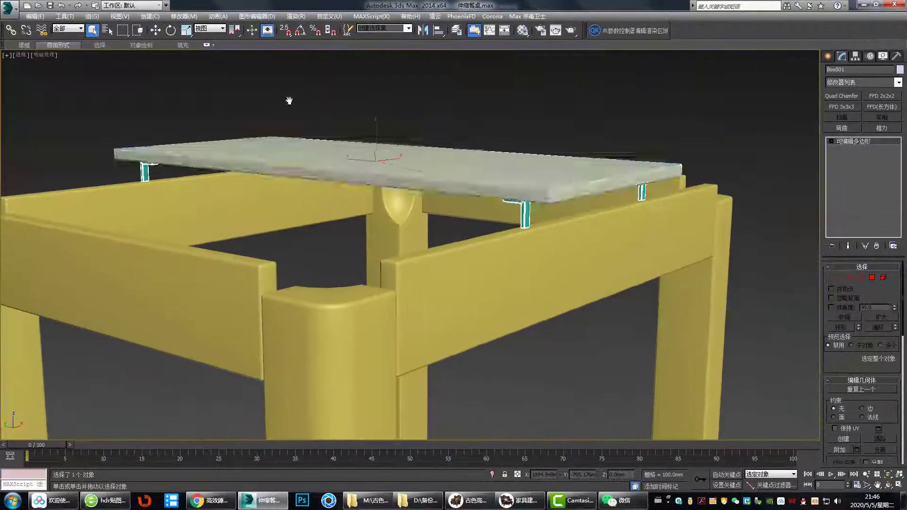
Show the full table again and slide the two table halves further apart in the front view.
key(alt+q)
alt+middle_drag(496, 222, 455, 242)
alt+middle_drag(148, 439, 454, 326)
scroll(454, 326, down, 3)
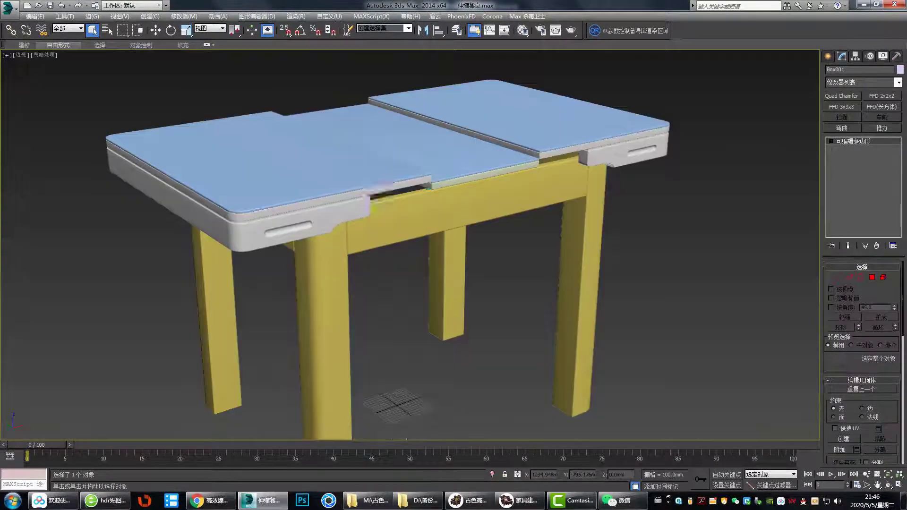
key(f)
scroll(331, 184, down, 2)
middle_drag(331, 184, 617, 185)
key(w)
drag(368, 184, 287, 186)
scroll(287, 189, down, 4)
click(733, 206)
middle_drag(733, 205, 461, 280)
key(p)
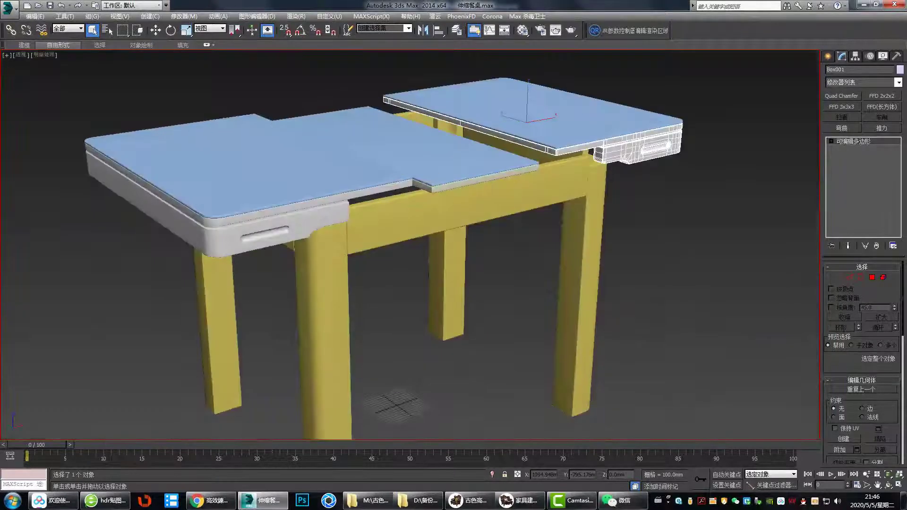
Bring the two table halves flush against the edges of the centre leaf.
key(f)
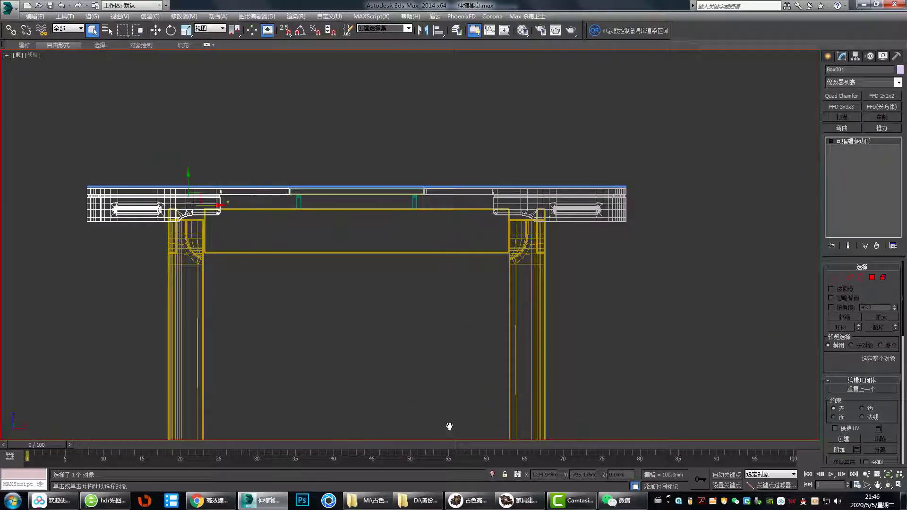
key(p)
scroll(518, 324, up, 3)
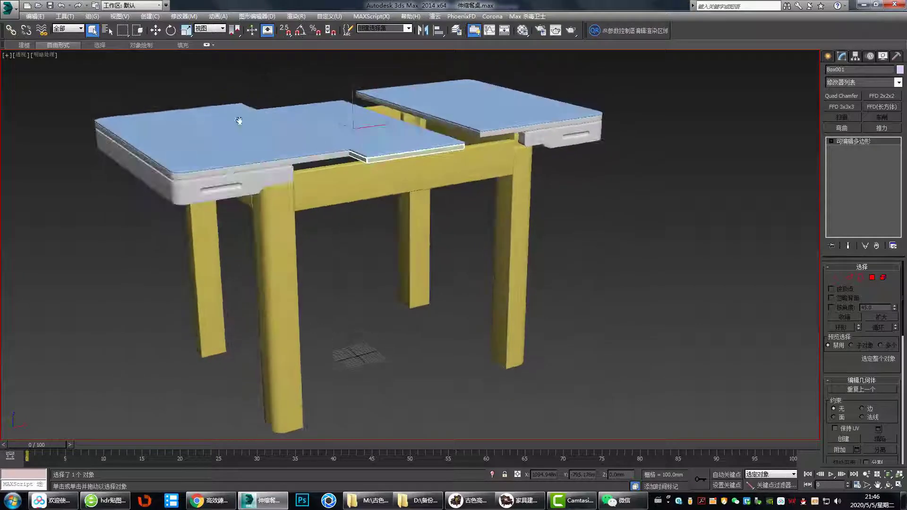
alt+middle_drag(326, 208, 314, 232)
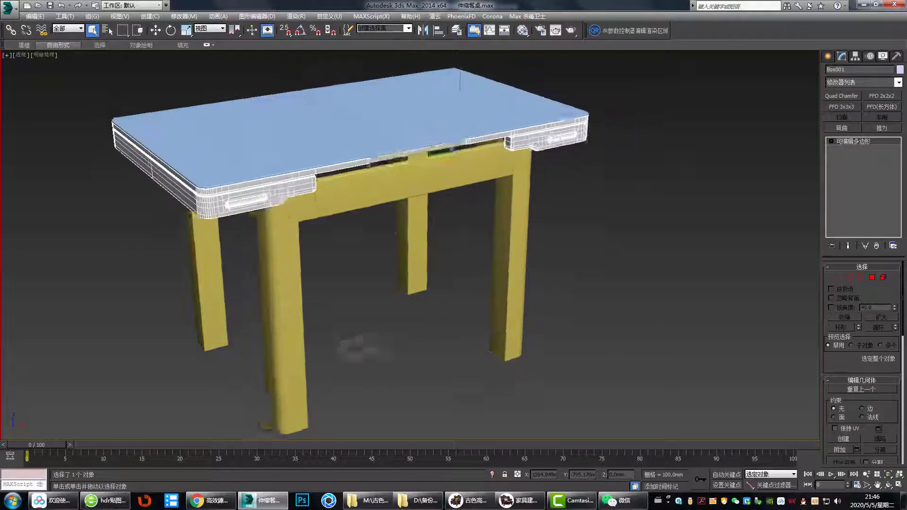
middle_drag(628, 271, 661, 277)
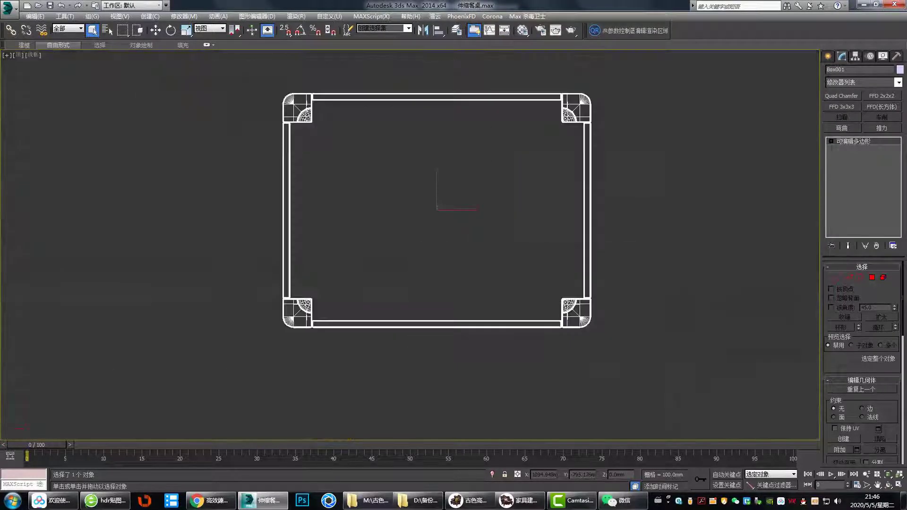
Build a U-shaped slide channel along the inner side of the long rail, spanning between the two legs.
scroll(420, 294, up, 5)
middle_drag(416, 290, 420, 294)
middle_drag(419, 143, 492, 152)
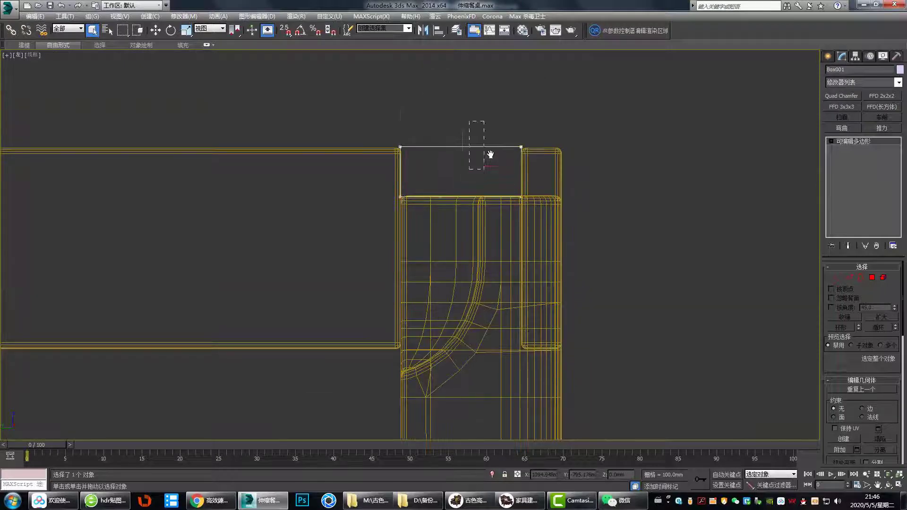
scroll(492, 151, up, 3)
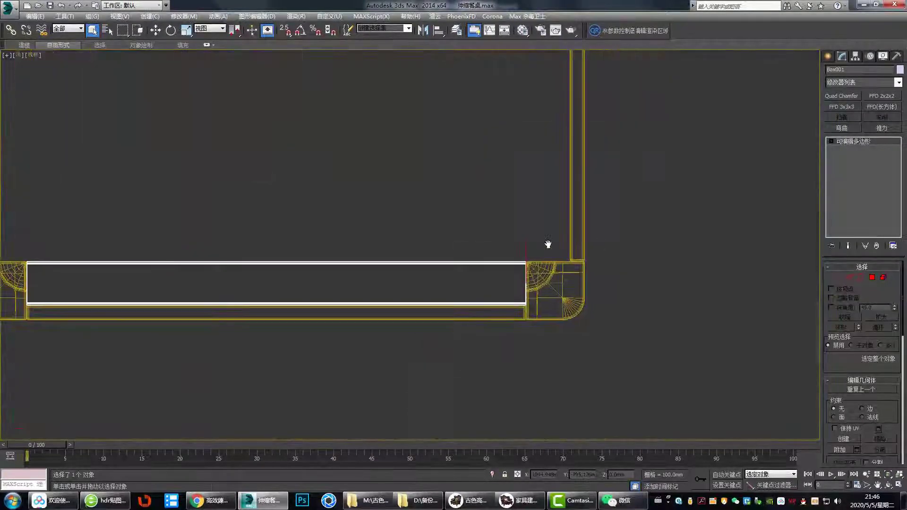
scroll(529, 292, up, 2)
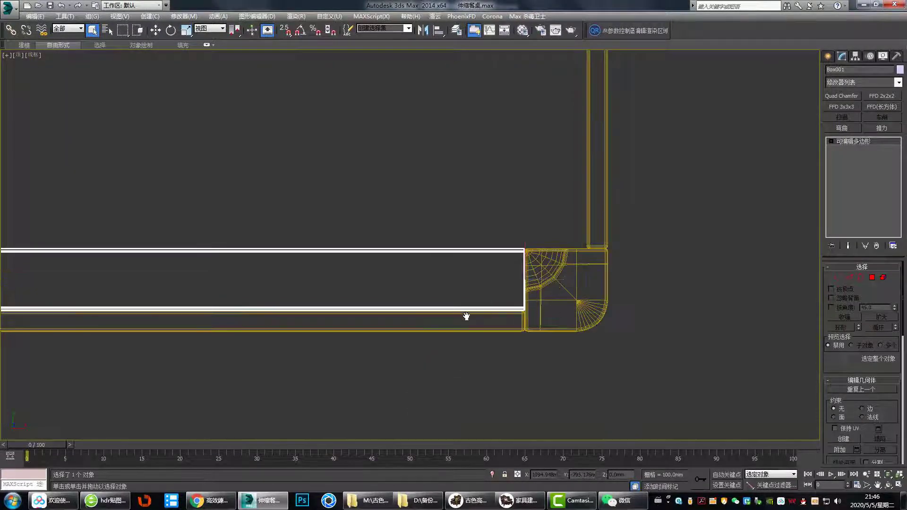
Draw a corner brace outline spanning the slide channel and the end rail, and isolate it for editing.
middle_drag(586, 264, 608, 256)
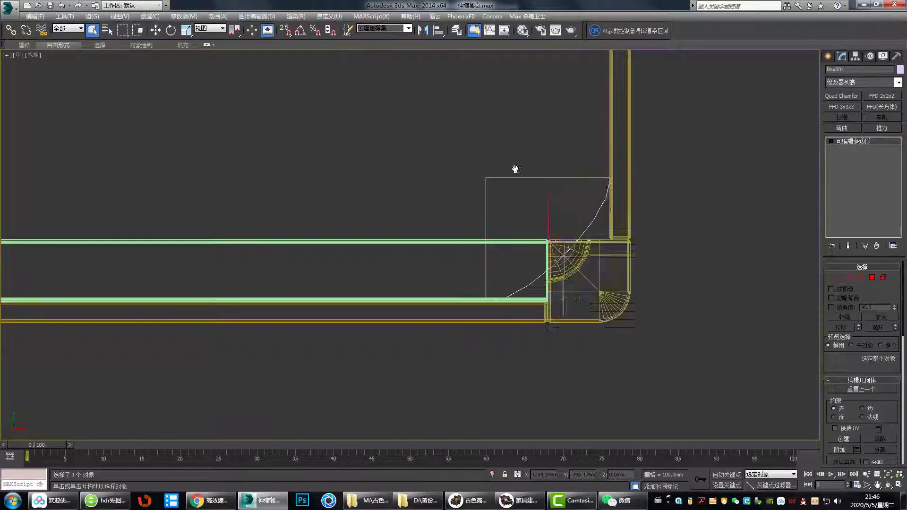
scroll(543, 246, up, 4)
middle_drag(543, 277, 495, 214)
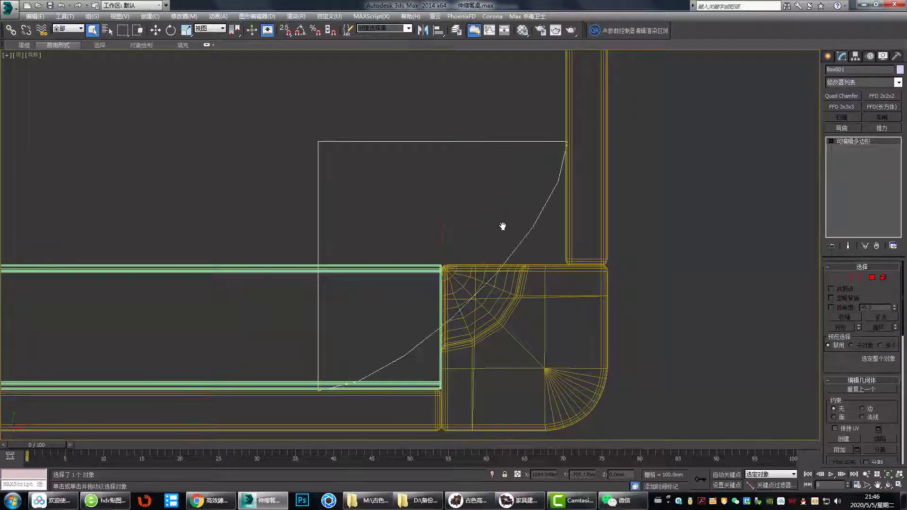
middle_drag(514, 249, 576, 229)
key(alt+q)
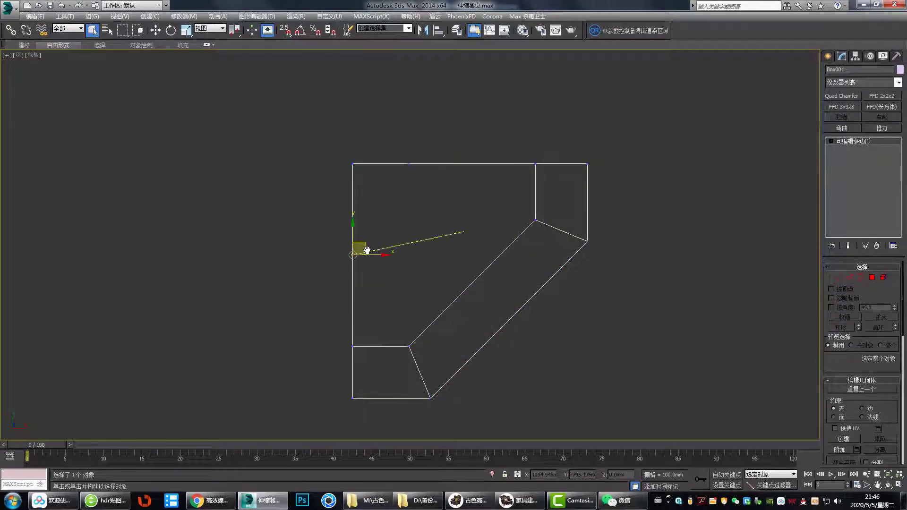
Bring back the surrounding frame parts and raise the corner brace in the front view.
key(p)
scroll(512, 328, down, 5)
mouse_move(512, 328)
alt+middle_down()
mouse_move(389, 254)
mouse_move(343, 311)
alt+middle_up()
scroll(343, 312, up, 4)
middle_drag(470, 285, 473, 307)
key(alt+q)
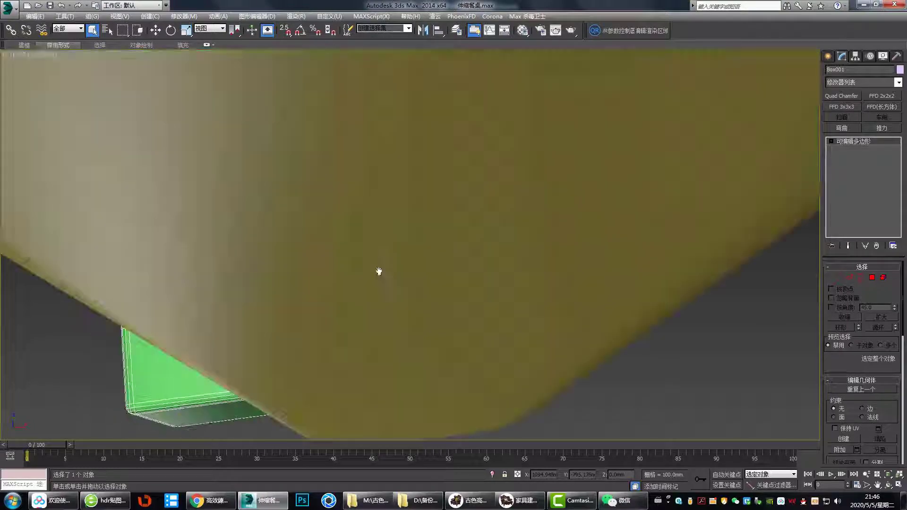
key(f)
middle_drag(456, 207, 480, 221)
key(w)
drag(516, 236, 516, 208)
Examine how the corner brace fits against the leg and rails in the perspective, front and top views.
key(p)
mouse_move(520, 328)
middle_down()
mouse_move(541, 353)
mouse_move(504, 241)
mouse_move(605, 143)
middle_up()
key(f)
middle_drag(406, 203, 382, 226)
key(p)
mouse_move(491, 300)
middle_down()
mouse_move(522, 225)
mouse_move(603, 239)
mouse_move(462, 211)
middle_up()
key(t)
key(F3)
scroll(603, 239, down, 4)
key(Escape)
scroll(434, 198, up, 4)
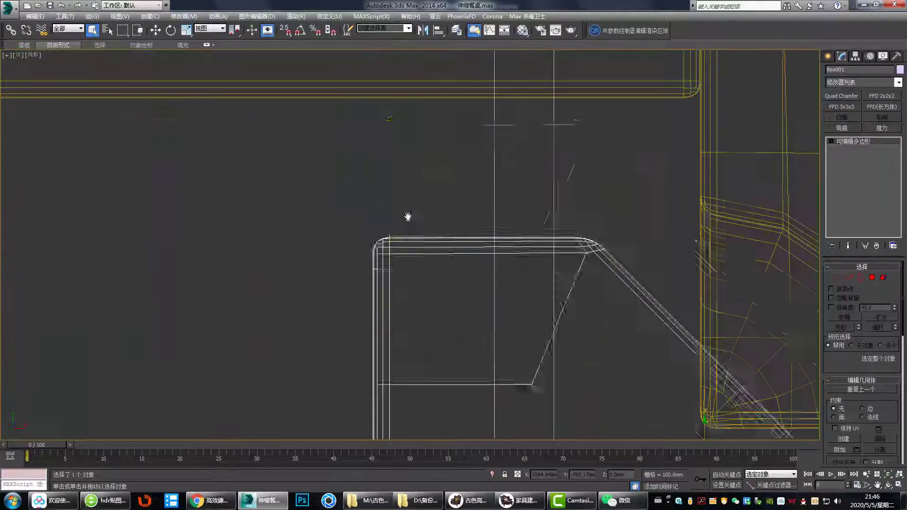
Compare the model with the reference photo of the extended table.
key(alt+w)
middle_click(628, 183)
key(alt+w)
scroll(427, 168, up, 3)
key(alt+w)
key(alt+w)
mouse_move(473, 288)
middle_down()
mouse_move(461, 266)
mouse_move(472, 237)
middle_up()
key(alt+w)
key(alt+w)
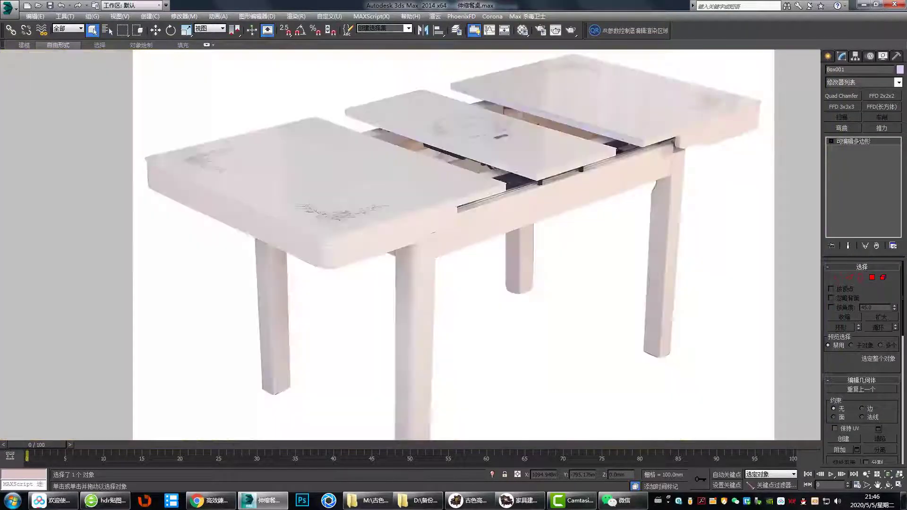
Place a mirrored copy of the corner brace at the opposite leg along the same long rail.
key(alt+w)
key(alt+w)
click(634, 266)
key(alt+w)
key(alt+w)
click(699, 177)
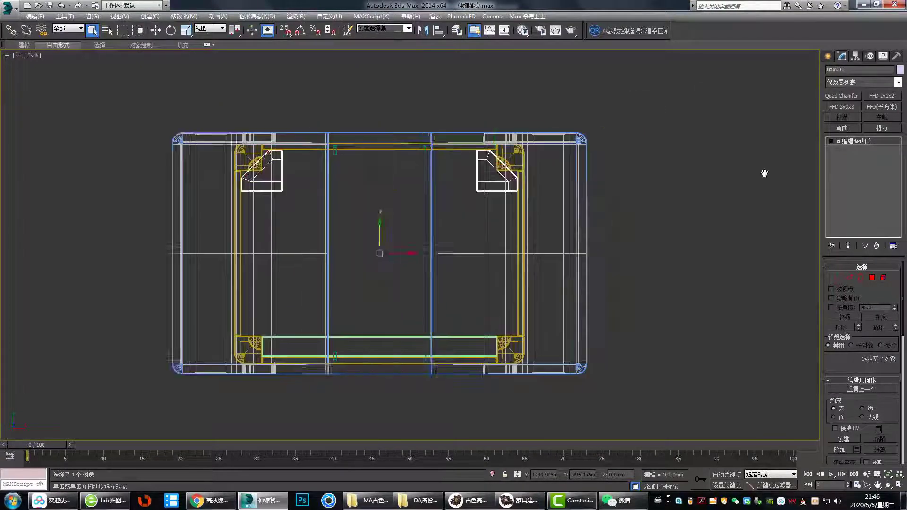
Draw a rectangle beside the slide channel in the left view, level with the rail's upper edge.
key(p)
scroll(594, 211, down, 5)
scroll(510, 197, up, 5)
mouse_move(594, 211)
alt+middle_down()
mouse_move(510, 197)
mouse_move(481, 241)
alt+middle_up()
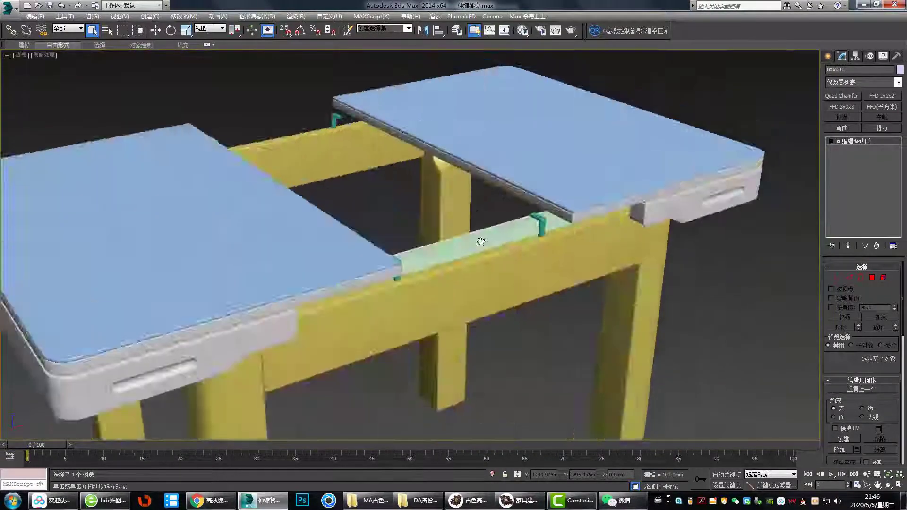
key(alt+w)
middle_click(264, 283)
key(alt+w)
middle_drag(330, 192, 560, 172)
scroll(560, 172, up, 2)
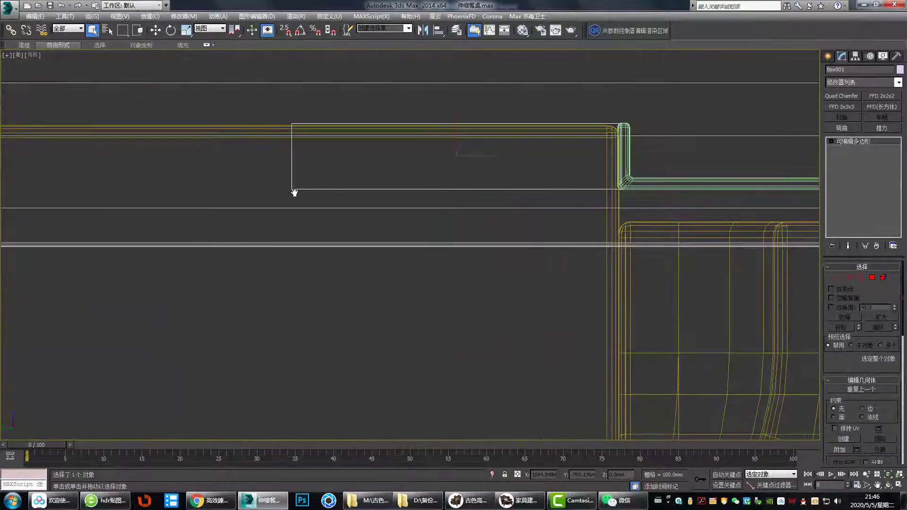
Undo the rectangle and redraw it deeper against the side of the slide channel.
key(ctrl+z)
middle_drag(711, 243, 623, 261)
scroll(661, 246, down, 3)
key(ctrl+z)
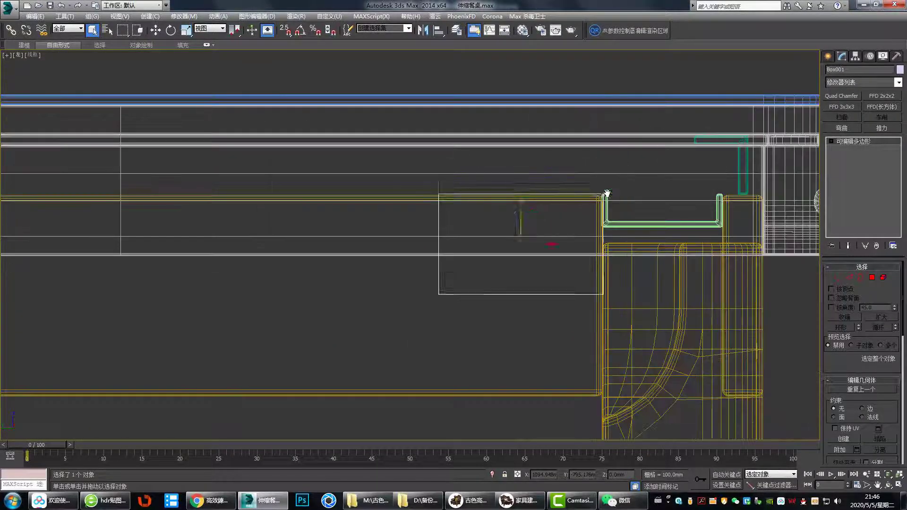
Fit a rectangle for the inner panel against the end rail's inside face in the top view.
scroll(605, 195, down, 2)
middle_drag(646, 354, 475, 217)
key(t)
scroll(475, 218, up, 6)
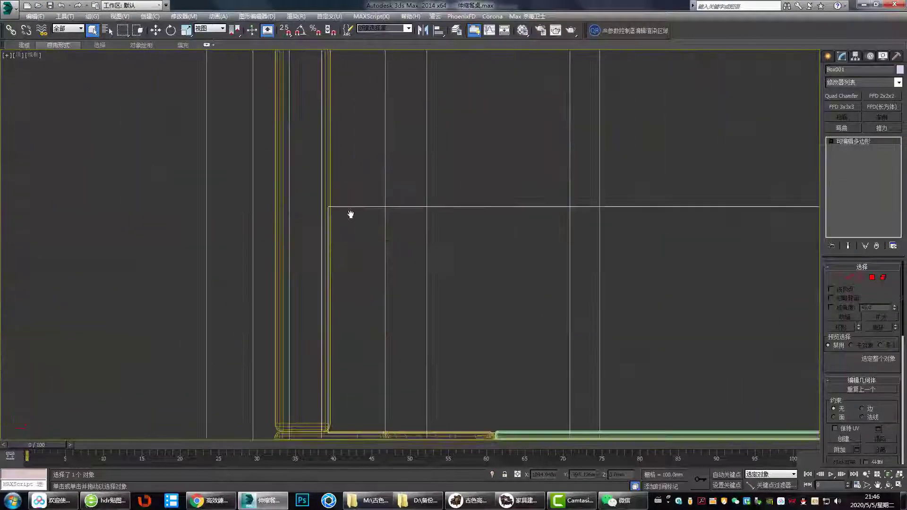
Select the new part inside the frame and assign it a different object colour.
key(p)
scroll(453, 222, up, 2)
mouse_move(490, 254)
alt+middle_down()
mouse_move(454, 222)
mouse_move(381, 267)
mouse_move(468, 210)
mouse_move(446, 204)
mouse_move(456, 189)
alt+middle_up()
scroll(380, 268, down, 3)
click(456, 226)
click(900, 69)
click(745, 204)
click(743, 302)
Model a flat board with one quarter-rounded end in the left view, isolated from the rest of the table.
alt+middle_drag(524, 222, 464, 314)
scroll(463, 315, down, 1)
key(l)
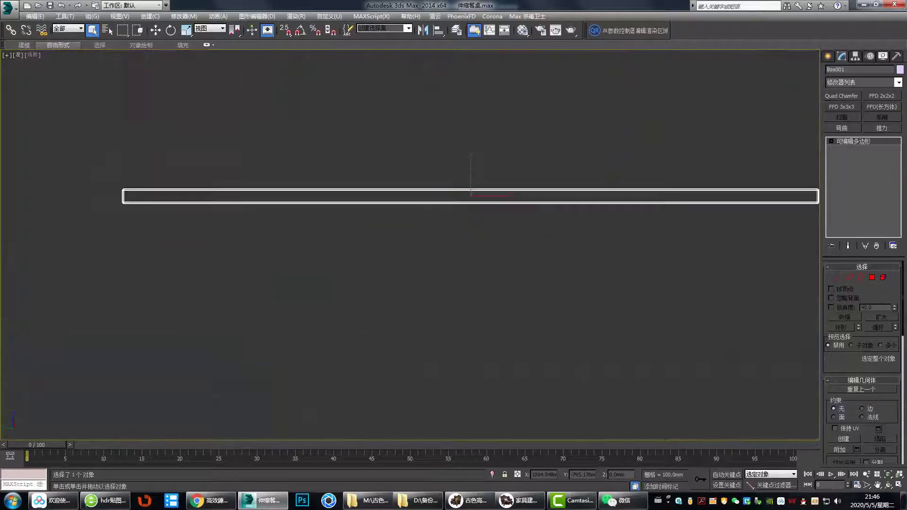
drag(540, 216, 543, 215)
scroll(509, 193, up, 2)
key(ctrl+a)
right_click(510, 193)
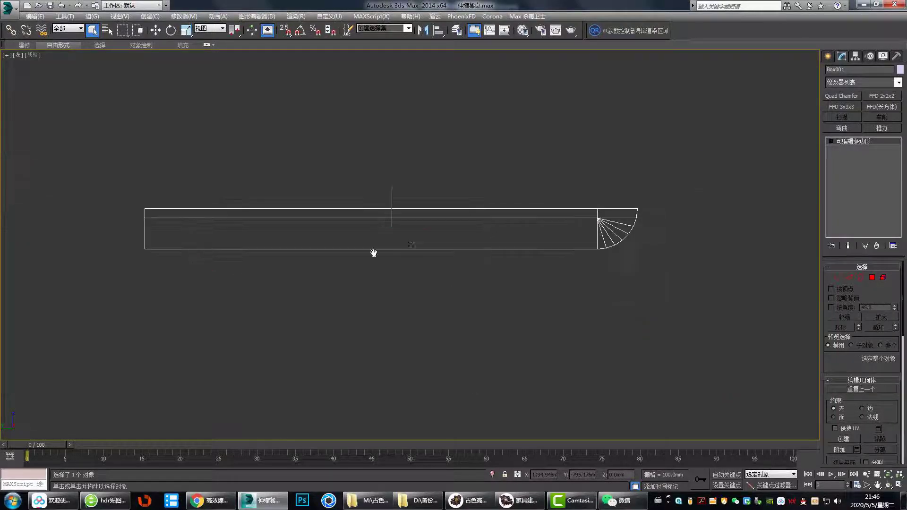
Chamfer the outer edges of the flat board with several segments.
key(p)
scroll(603, 304, down, 5)
mouse_move(118, 204)
alt+middle_down()
mouse_move(182, 211)
mouse_move(468, 348)
mouse_move(444, 344)
alt+middle_up()
scroll(472, 352, up, 4)
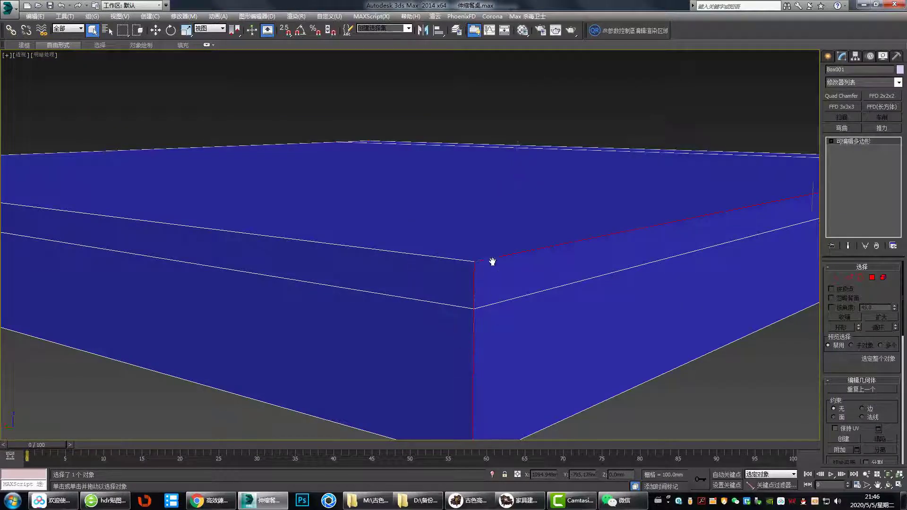
scroll(492, 262, down, 5)
alt+middle_drag(492, 261, 593, 275)
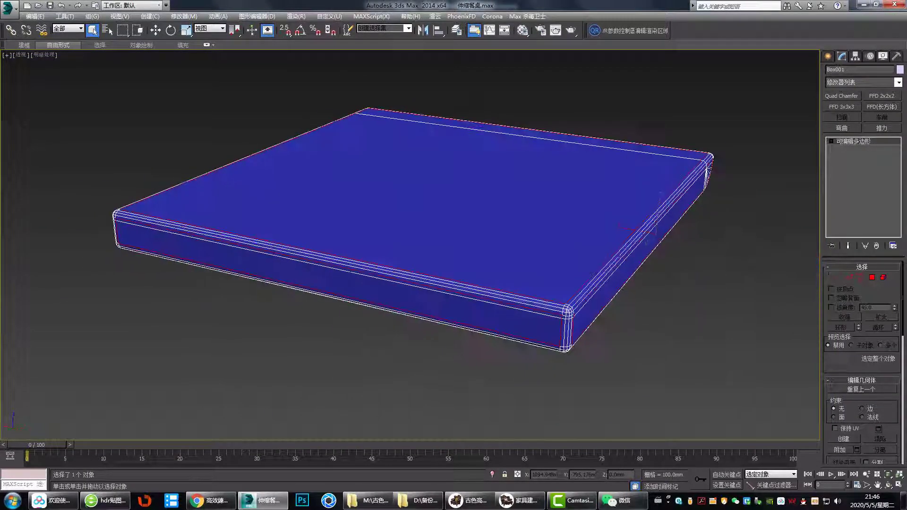
Position the board horizontally beneath the centre leaf, between the support brackets, in the front view.
middle_drag(505, 205, 699, 241)
drag(702, 211, 601, 210)
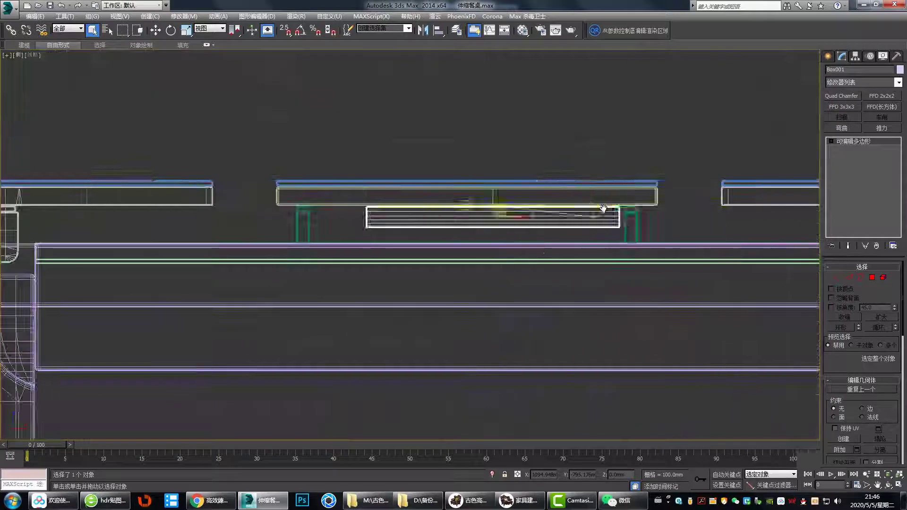
scroll(286, 220, up, 5)
drag(533, 208, 472, 208)
middle_drag(709, 222, 600, 233)
key(p)
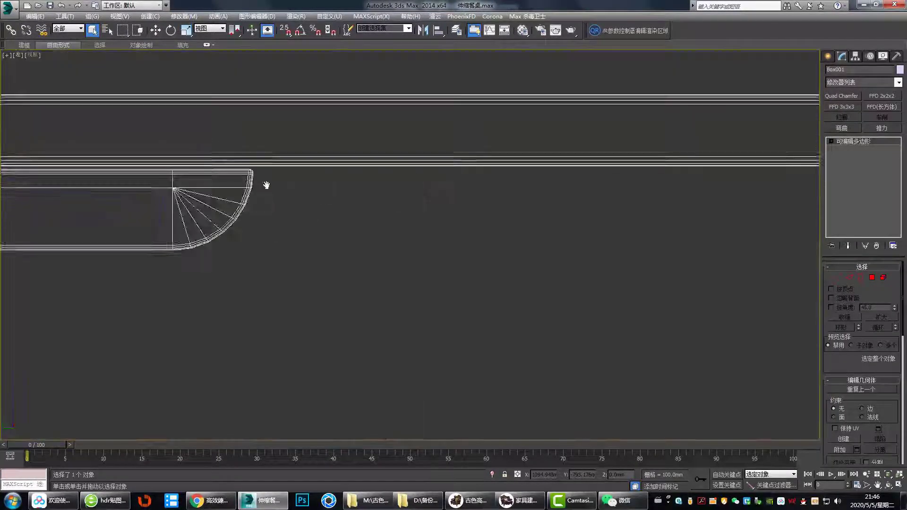
Add a bent strap with a trapezoidal dip beside the board's rounded end, and chamfer its edges.
middle_drag(603, 191, 495, 194)
scroll(444, 256, down, 3)
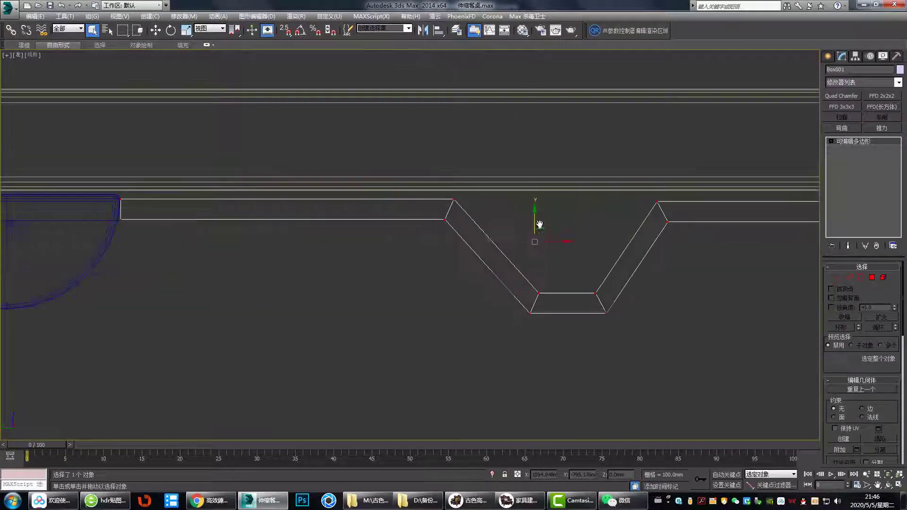
scroll(410, 326, down, 3)
middle_drag(245, 342, 297, 352)
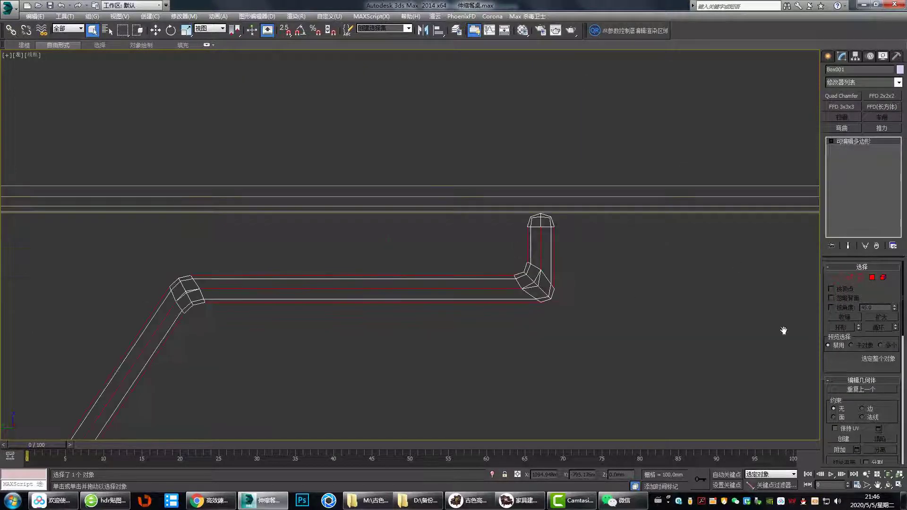
scroll(318, 146, down, 3)
scroll(651, 134, up, 5)
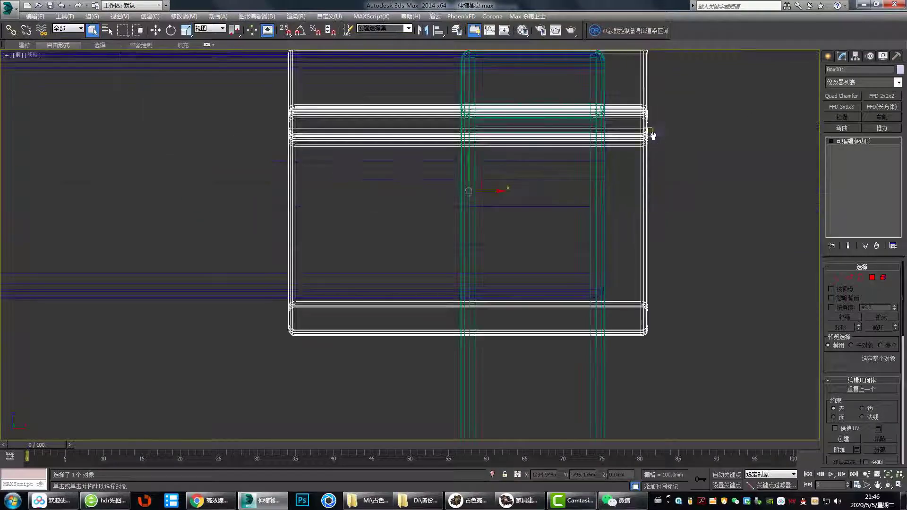
Create a small 16-sided cylinder on the tabletop board's edge in the front view, with one inner ring on its cap.
key(p)
scroll(652, 134, down, 4)
mouse_move(397, 156)
alt+middle_down()
mouse_move(368, 52)
mouse_move(417, 257)
mouse_move(345, 212)
mouse_move(452, 216)
alt+middle_up()
scroll(344, 213, down, 5)
key(f)
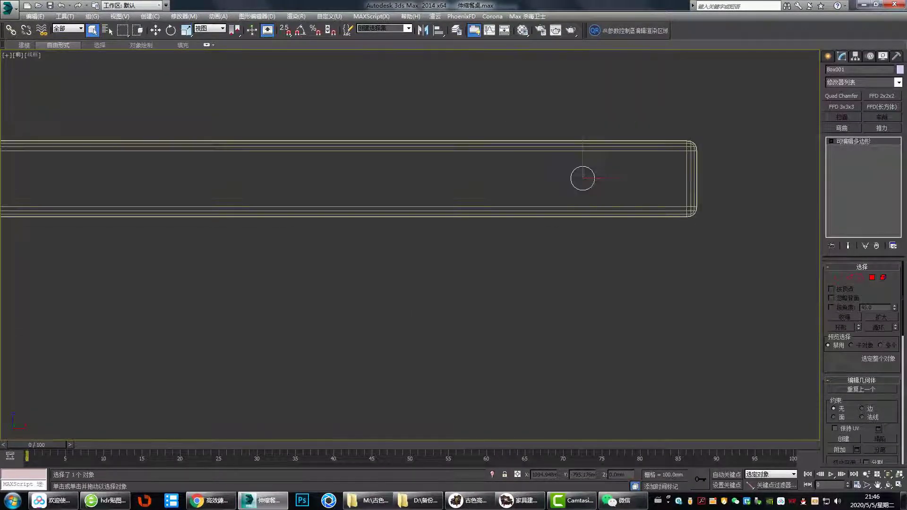
scroll(614, 156, up, 6)
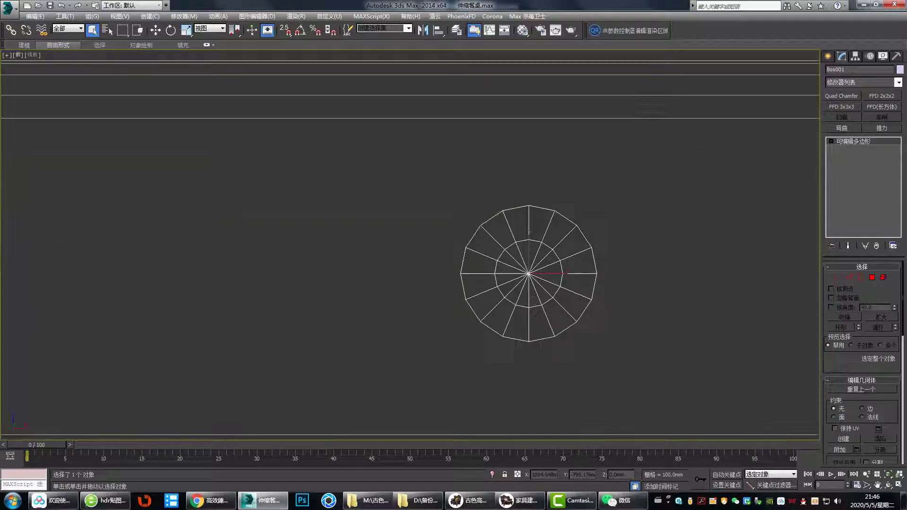
Rotate the small cylinder in the top view so it points out of the board's edge as an alignment peg.
key(t)
middle_drag(441, 171, 449, 149)
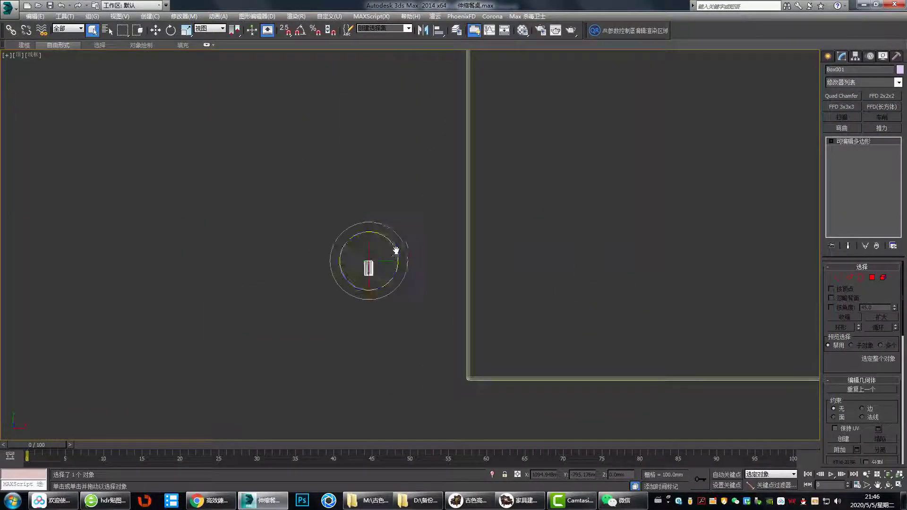
key(p)
scroll(434, 247, up, 3)
Taper the alignment peg toward its outer end and round the tip into a dome.
key(l)
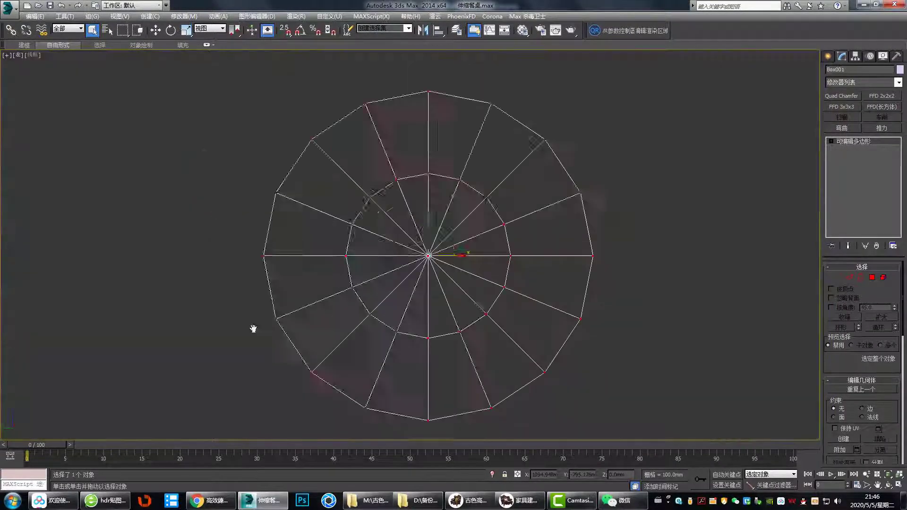
key(p)
mouse_move(253, 328)
alt+middle_down()
mouse_move(556, 379)
mouse_move(339, 264)
alt+middle_up()
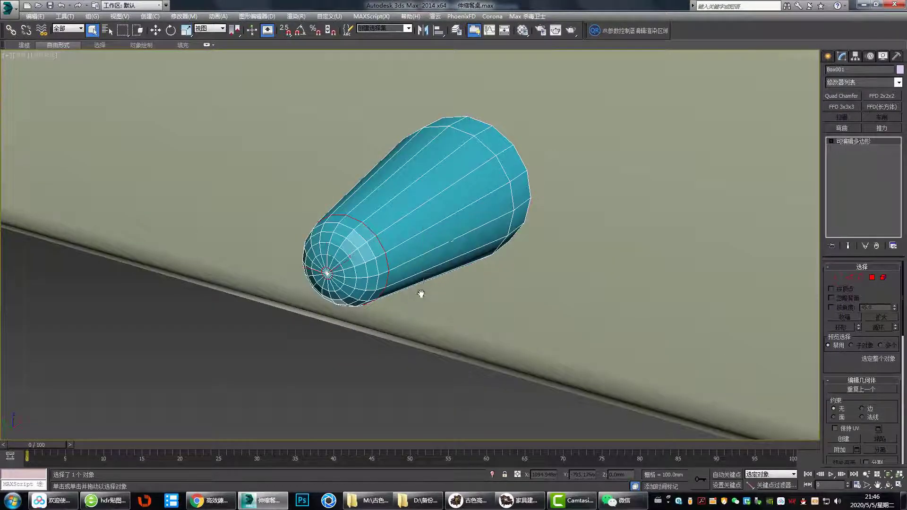
key(l)
key(p)
scroll(452, 320, up, 2)
scroll(385, 272, up, 3)
alt+middle_drag(452, 320, 321, 235)
scroll(321, 234, up, 3)
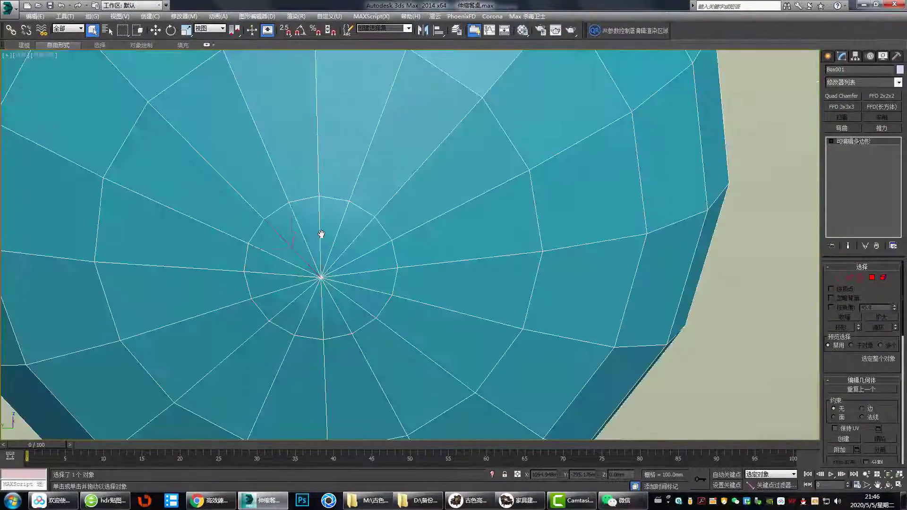
Isolate the peg and extend its base with a curved flare into a wide flat flange.
scroll(291, 297, down, 4)
alt+middle_drag(291, 297, 480, 234)
scroll(471, 242, down, 2)
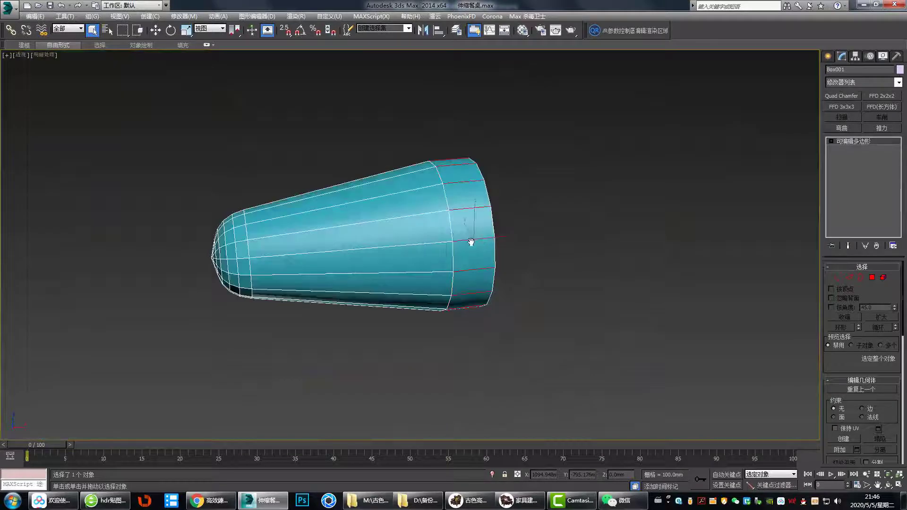
click(415, 291)
key(l)
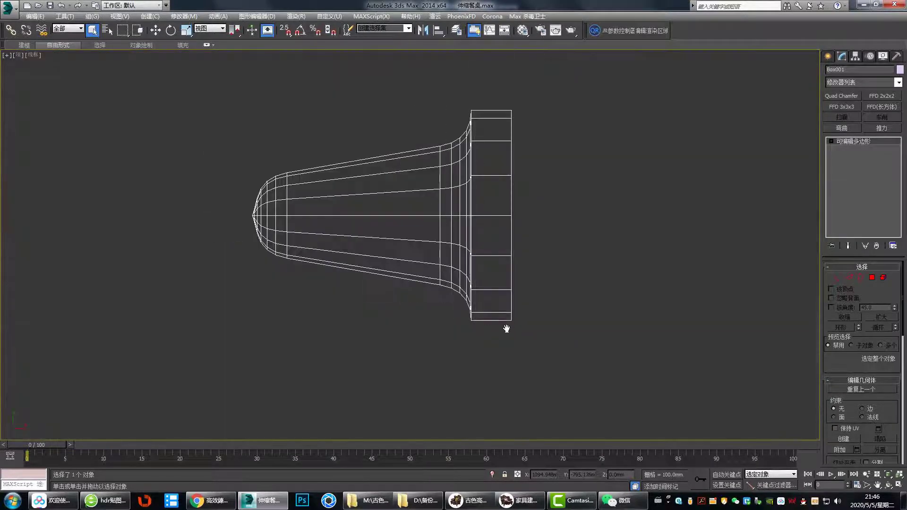
key(p)
Add supporting edge loops around the flange's rim and end face, and leave isolation.
key(ctrl+shift+e)
alt+middle_drag(506, 328, 559, 240)
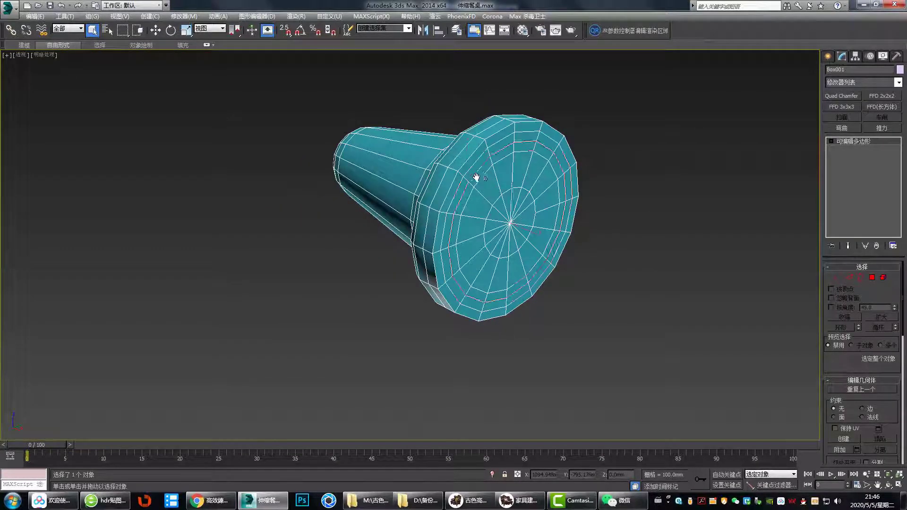
key(alt+q)
alt+middle_drag(488, 241, 418, 287)
Place copies of the peg at three spots along the facing edges of the centre leaf and the table half.
key(t)
scroll(418, 287, down, 1)
scroll(358, 300, up, 2)
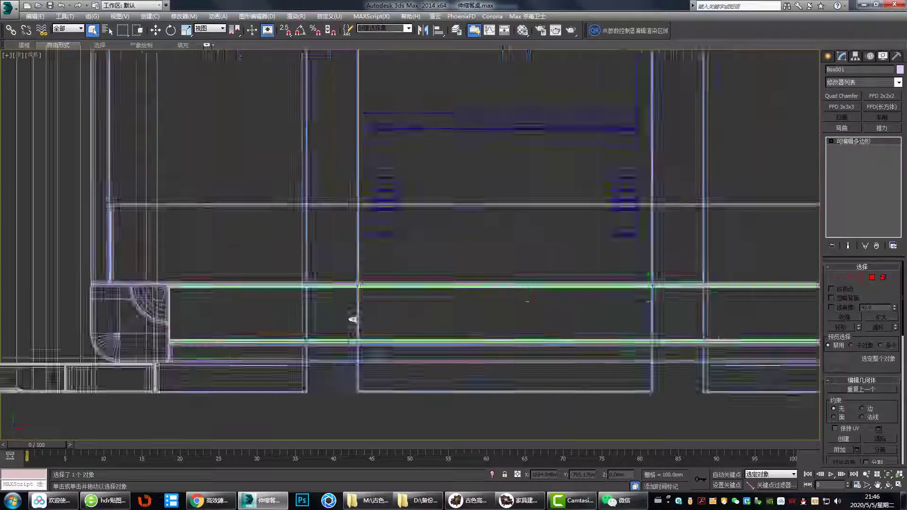
scroll(414, 349, down, 3)
middle_drag(438, 183, 399, 187)
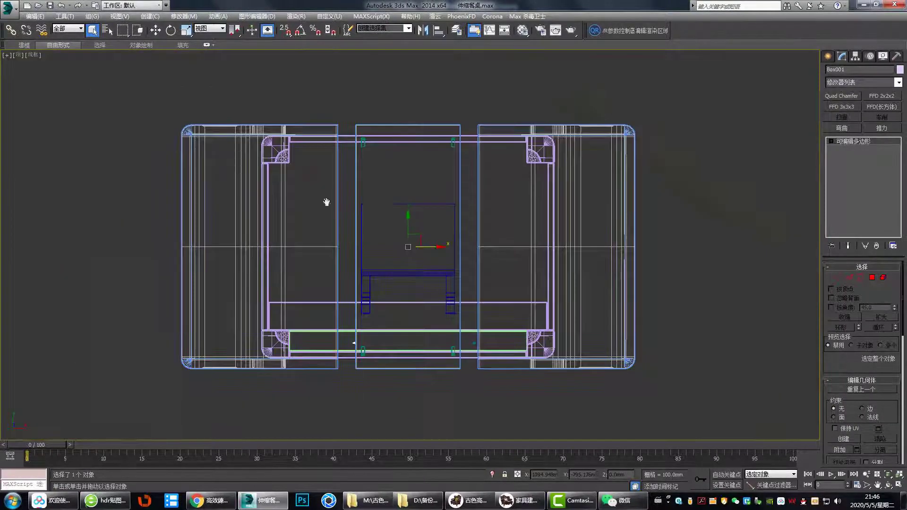
scroll(464, 309, up, 2)
scroll(468, 258, down, 1)
middle_drag(347, 217, 361, 234)
scroll(410, 228, up, 2)
scroll(403, 158, down, 1)
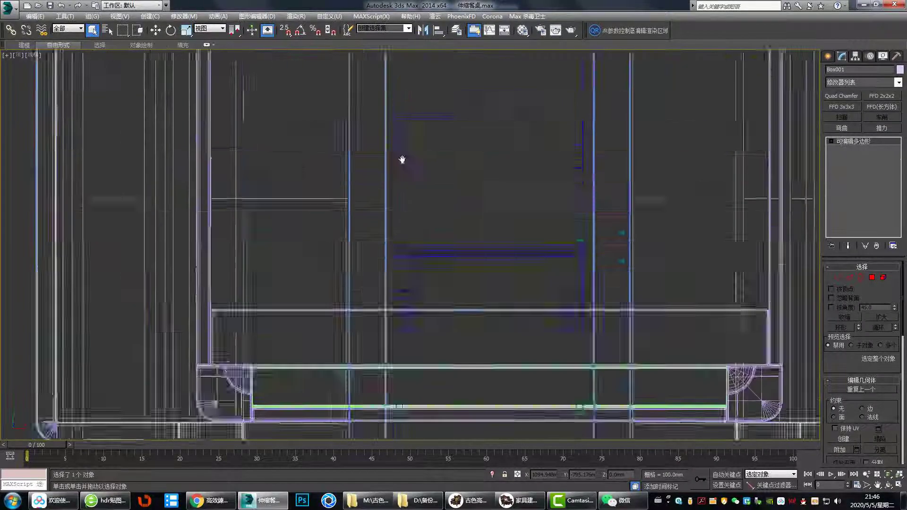
scroll(466, 296, down, 2)
scroll(442, 291, up, 5)
scroll(434, 259, down, 4)
key(p)
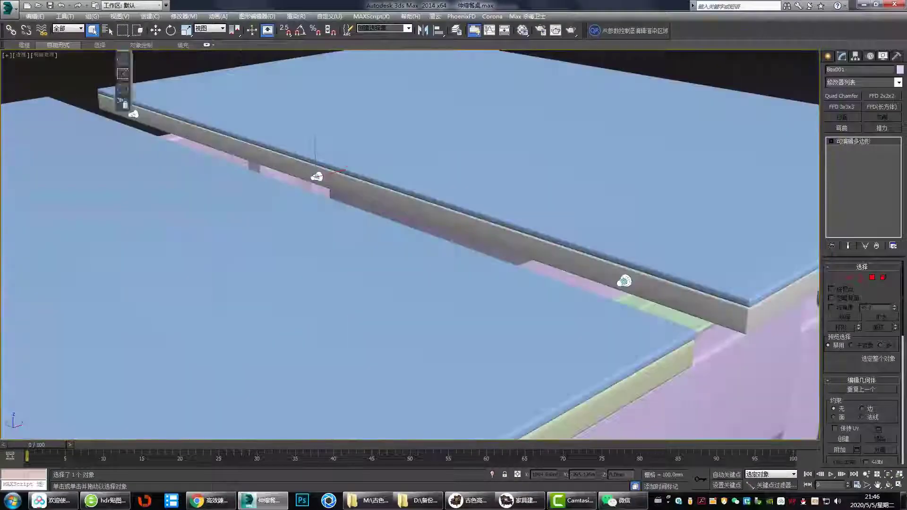
scroll(331, 172, up, 5)
scroll(548, 224, down, 5)
Assign a material to the alignment pegs from the material editor.
key(m)
click(687, 176)
key(m)
scroll(474, 247, down, 3)
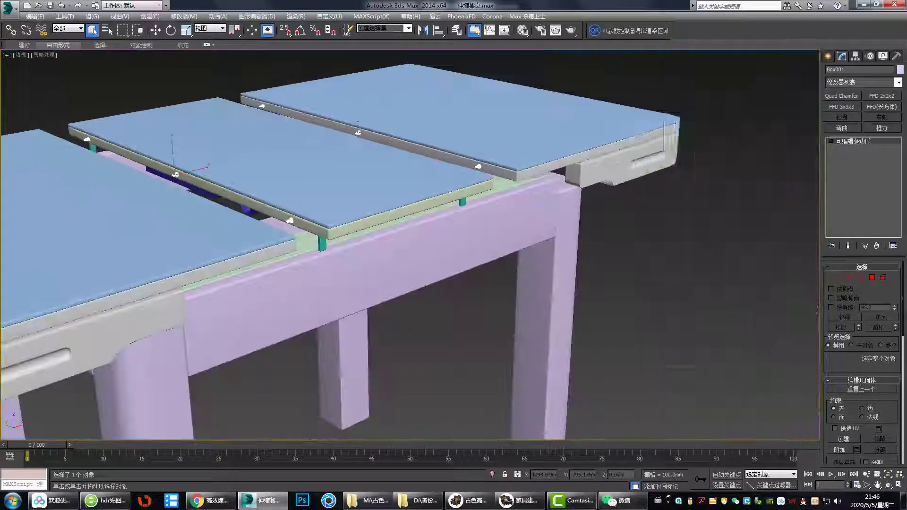
alt+middle_drag(474, 246, 449, 245)
scroll(449, 245, up, 5)
click(357, 165)
key(m)
click(717, 76)
click(687, 176)
click(713, 261)
click(189, 133)
key(m)
Slide the table halves along the frame between the open and closed positions.
scroll(543, 265, down, 4)
alt+middle_drag(543, 264, 559, 287)
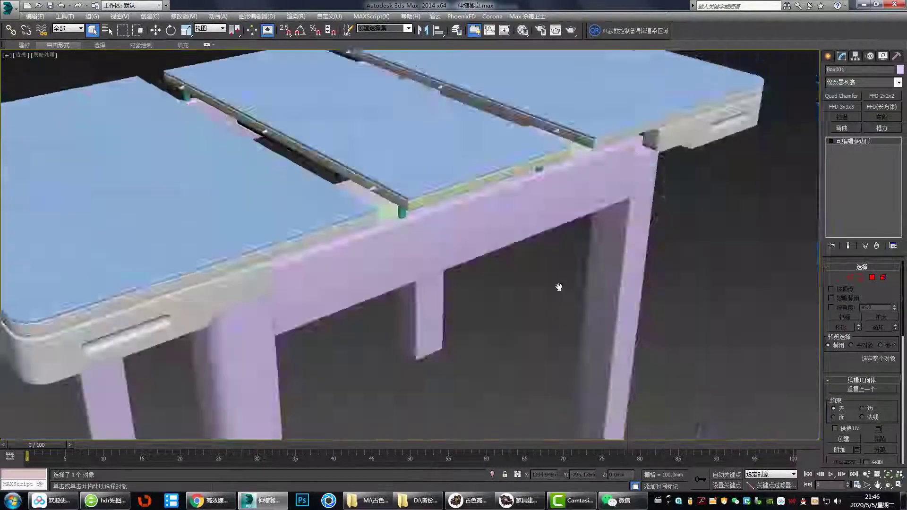
scroll(559, 288, down, 3)
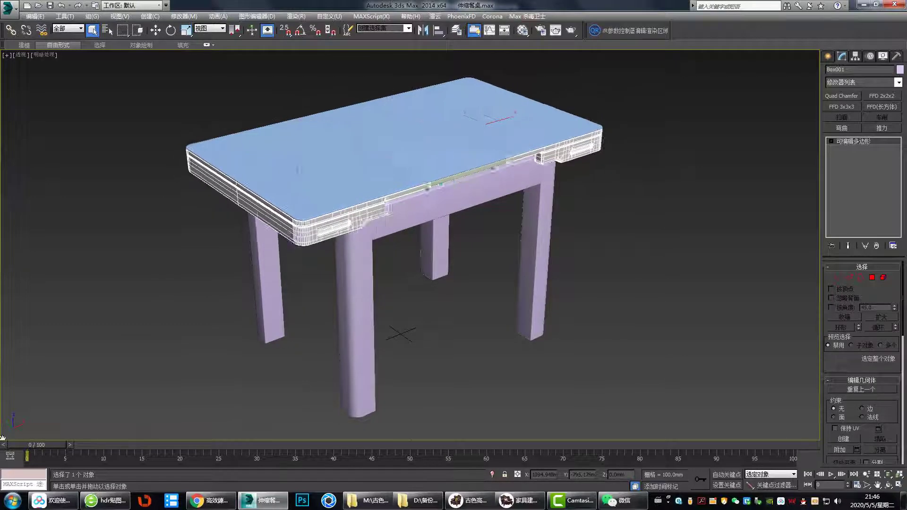
middle_drag(482, 307, 489, 307)
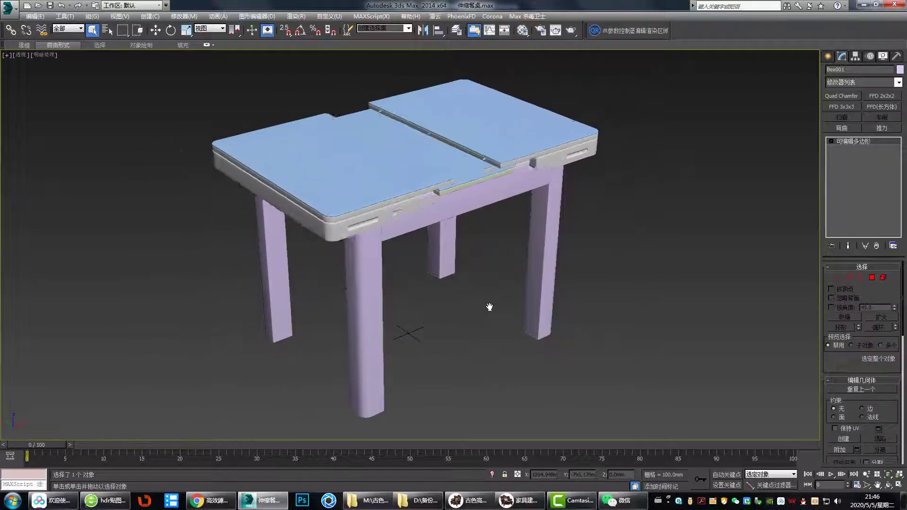
Build a plain square-section box as the new table leg at the frame corner, checking it in top and front views.
key(t)
scroll(519, 228, up, 2)
middle_drag(518, 229, 567, 260)
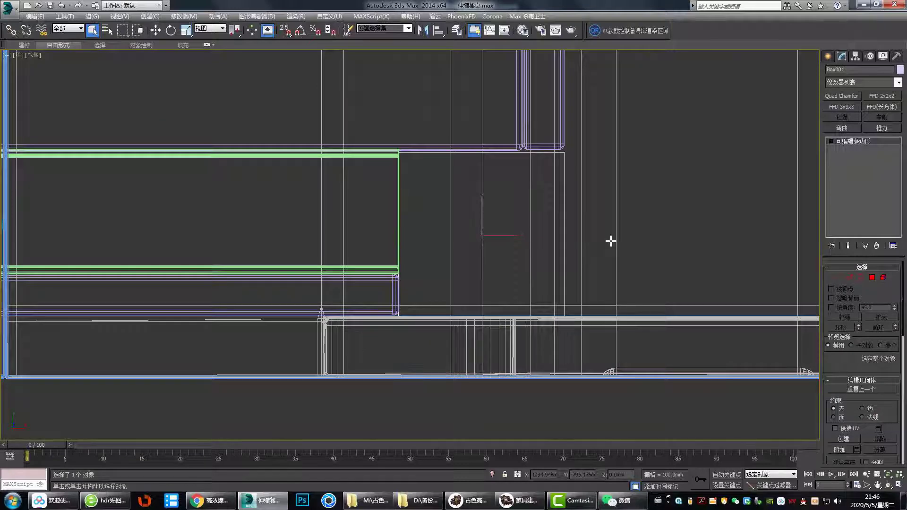
middle_drag(554, 152, 464, 255)
scroll(464, 255, up, 3)
scroll(518, 226, up, 5)
key(p)
alt+middle_drag(401, 247, 560, 252)
key(f)
key(w)
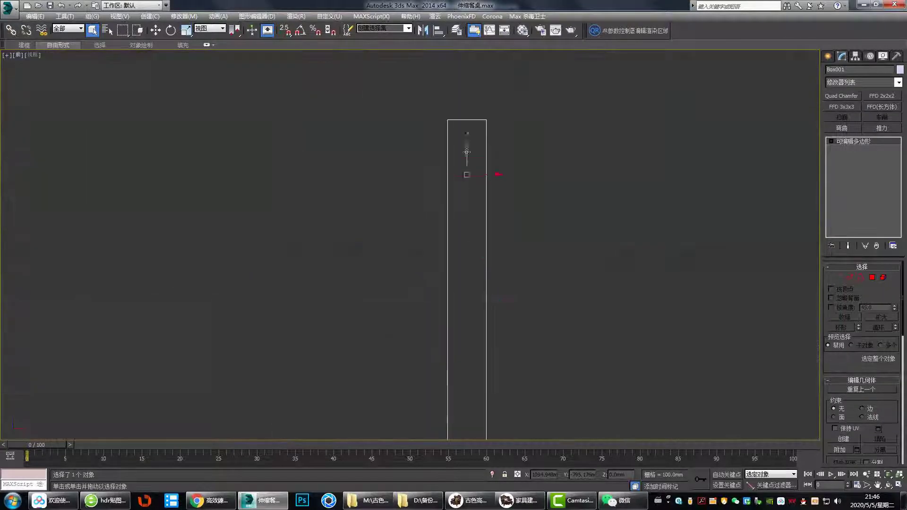
Add horizontal edge loops near the leg's upper end and adjust their heights against the rails in the front view.
scroll(467, 152, up, 8)
middle_drag(466, 152, 496, 229)
drag(496, 229, 396, 168)
scroll(505, 108, down, 8)
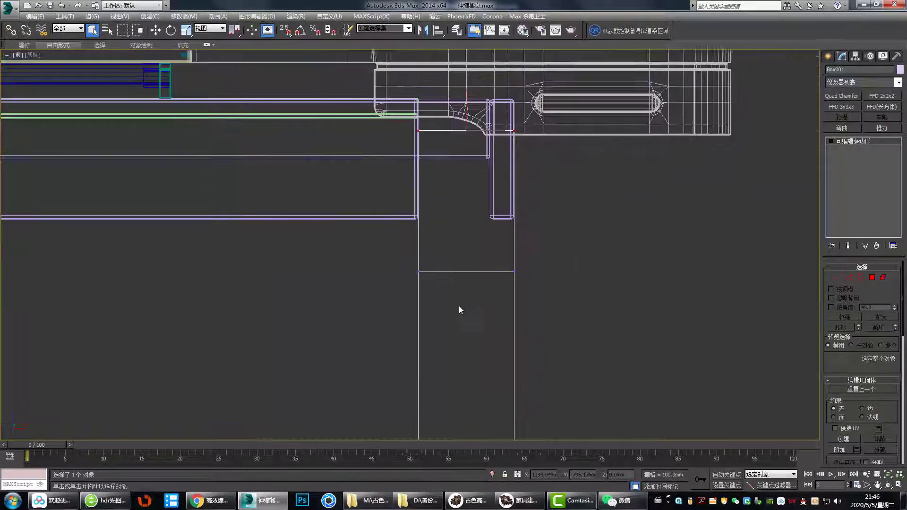
middle_drag(458, 305, 425, 283)
drag(434, 232, 432, 178)
scroll(463, 350, down, 3)
drag(441, 341, 442, 271)
Isolate the leg and cut its upper inner corner back into a diagonal notch with a sloped lower end.
key(alt+q)
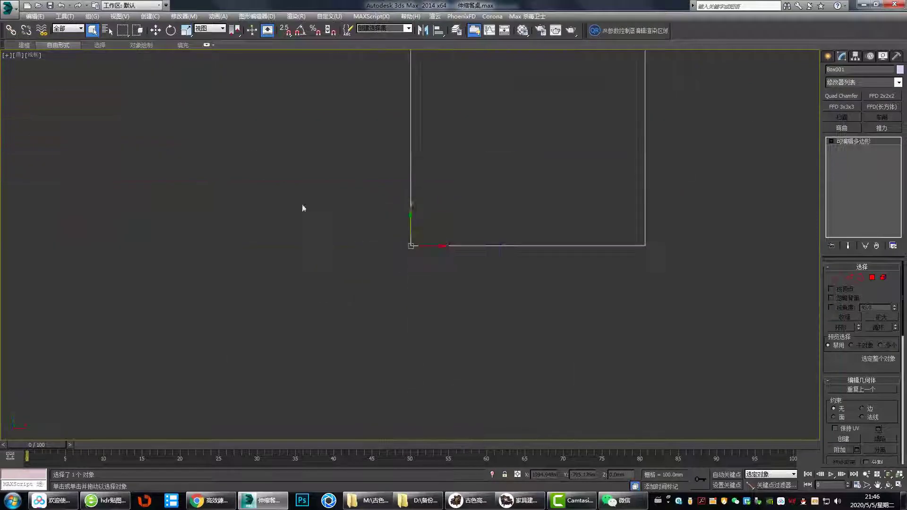
key(alt+w)
key(alt+w)
scroll(492, 197, up, 4)
key(2)
alt+middle_drag(492, 197, 482, 235)
drag(478, 189, 417, 294)
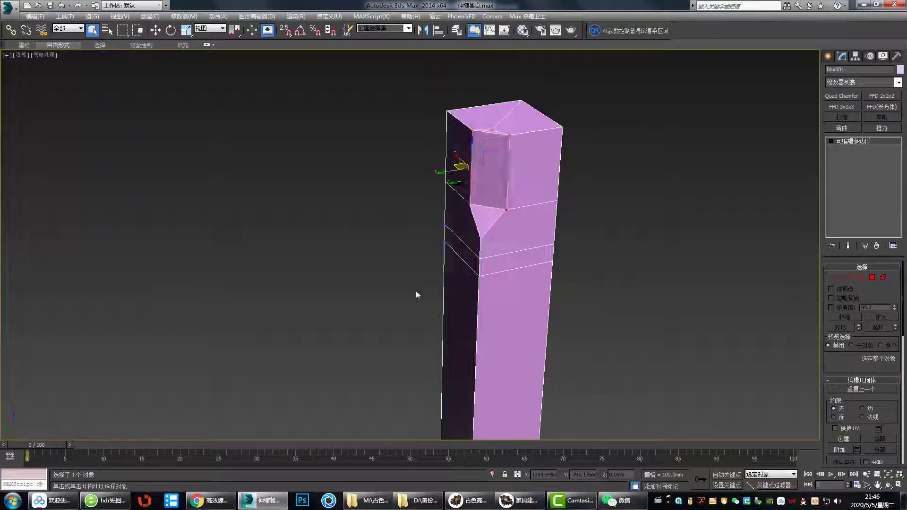
click(480, 257)
alt+middle_drag(480, 257, 492, 246)
scroll(479, 158, up, 3)
Chamfer the leg's outer vertical edge with several segments to form a rounded corner.
key(alt+q)
scroll(480, 158, down, 5)
alt+middle_drag(480, 158, 449, 246)
key(alt+q)
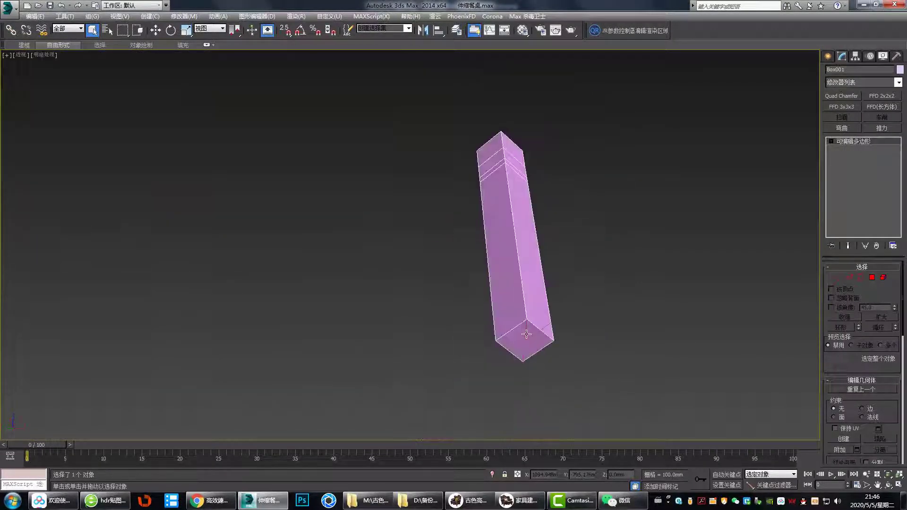
scroll(449, 208, up, 5)
key(ctrl+shift+c)
key(alt+w)
key(alt+w)
Inset the leg's top face to form a narrow border along the outer sides.
key(alt+w)
key(alt+w)
key(4)
click(406, 146)
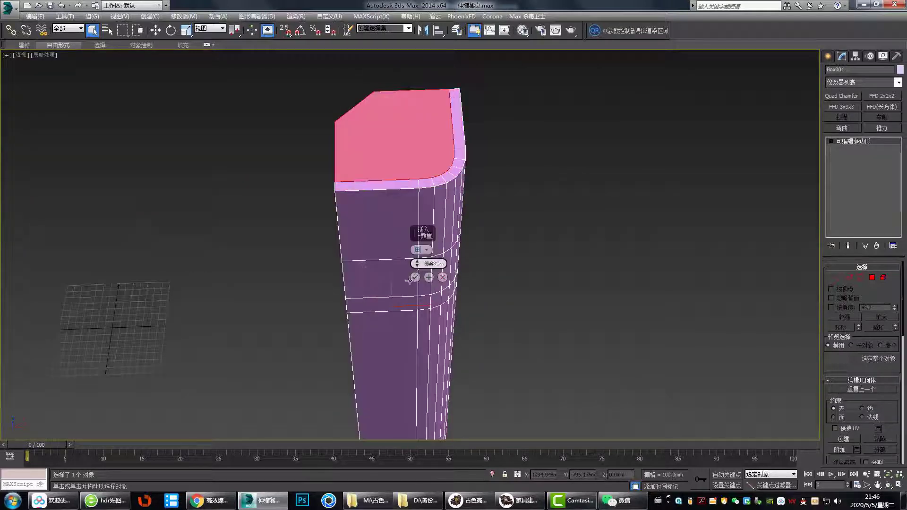
alt+middle_drag(411, 281, 417, 207)
click(415, 277)
Gather the top face's edges into a fan at the rounded corner and align the crossing vertices in the top view.
key(alt+w)
key(alt+w)
key(1)
drag(466, 311, 271, 288)
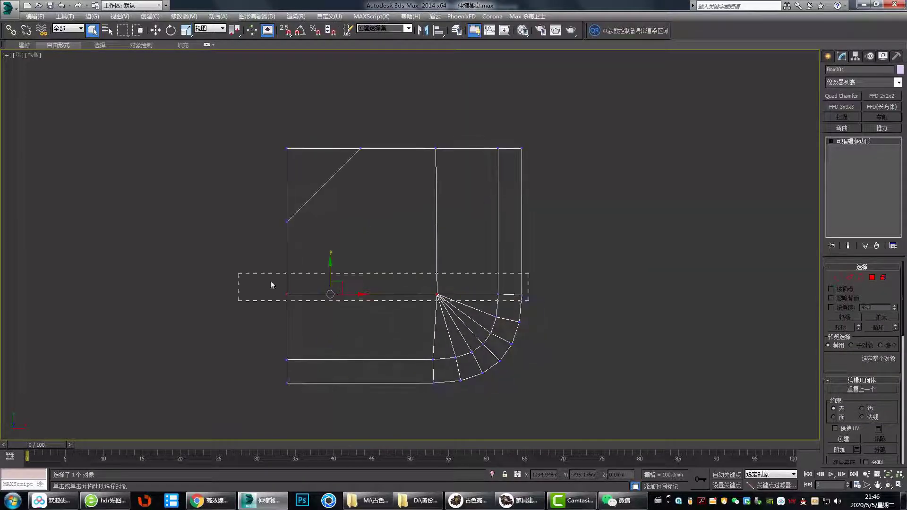
key(alt+w)
key(alt+w)
key(alt+w)
key(alt+w)
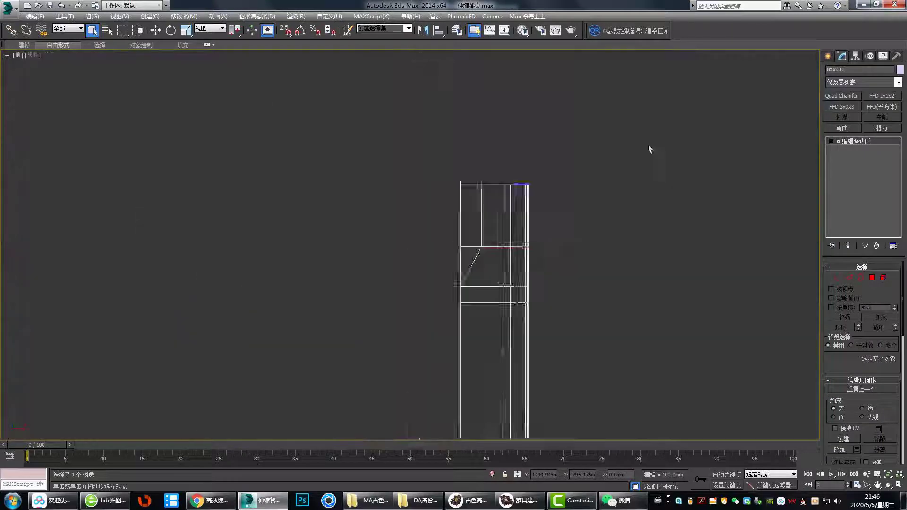
Add edge loops across the notch's slope and shift their vertices so the lower end becomes a smooth curve.
key(alt+w)
key(alt+w)
scroll(373, 298, up, 3)
scroll(548, 340, up, 3)
key(alt+w)
key(alt+w)
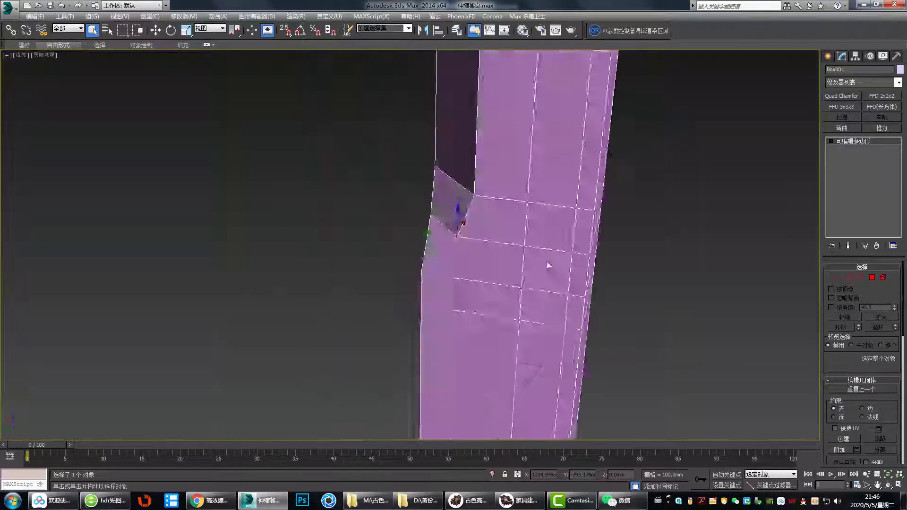
alt+middle_drag(549, 265, 507, 222)
key(2)
double_click(500, 213)
key(alt+w)
key(alt+w)
key(1)
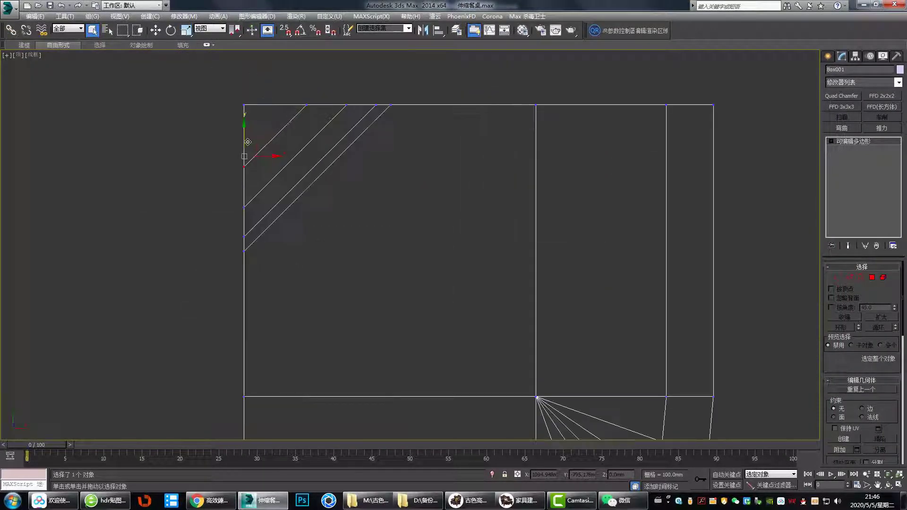
Select the notch outline, the vertical edge below it and the leg's top outline, and chamfer them.
key(p)
scroll(461, 199, down, 3)
key(2)
scroll(473, 184, up, 3)
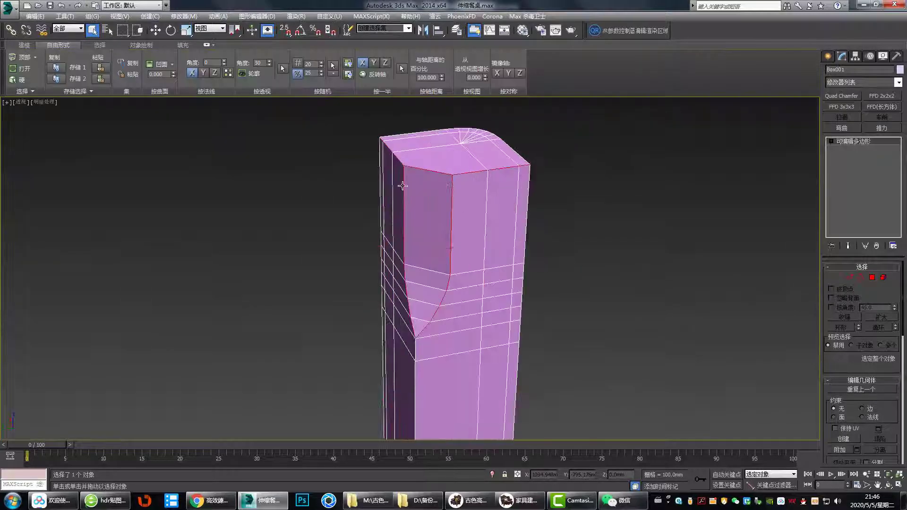
alt+middle_drag(402, 186, 465, 283)
scroll(399, 347, down, 4)
double_click(459, 265)
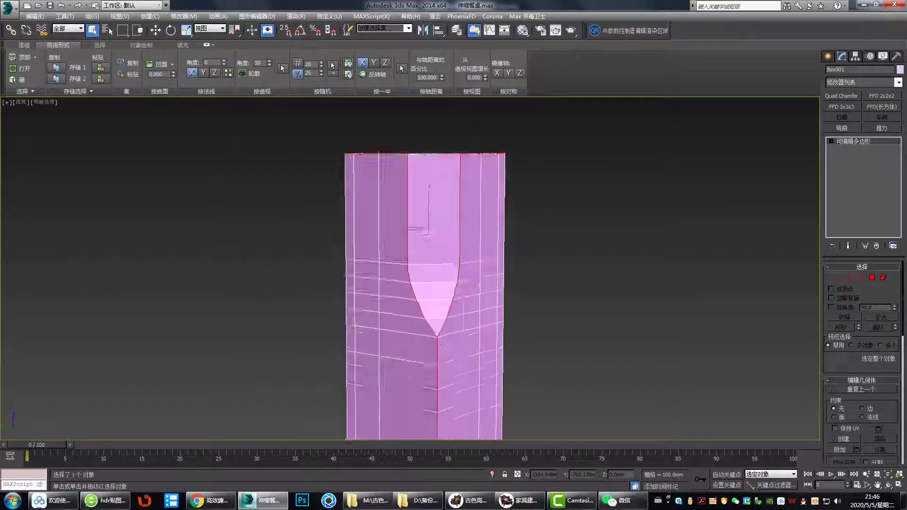
scroll(439, 326, up, 4)
key(ctrl+z)
scroll(416, 284, down, 3)
middle_drag(401, 284, 389, 216)
scroll(389, 215, down, 3)
alt+middle_drag(380, 349, 410, 294)
Connect the leg's edges with one support loop and slide it close to the chamfered inner edge.
scroll(374, 322, up, 4)
key(2)
scroll(458, 228, down, 4)
scroll(458, 229, up, 3)
key(ctrl+shift+e)
drag(417, 301, 434, 200)
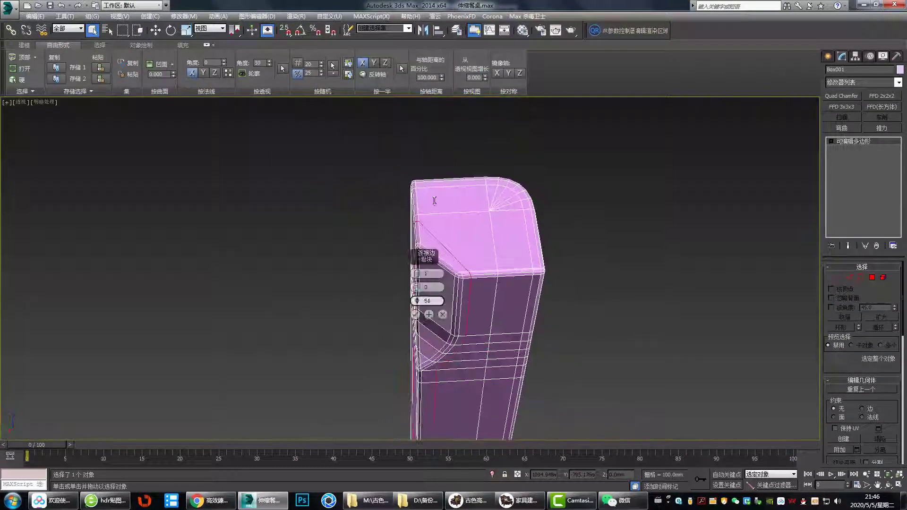
alt+middle_drag(435, 201, 463, 312)
drag(417, 301, 417, 312)
scroll(521, 245, up, 4)
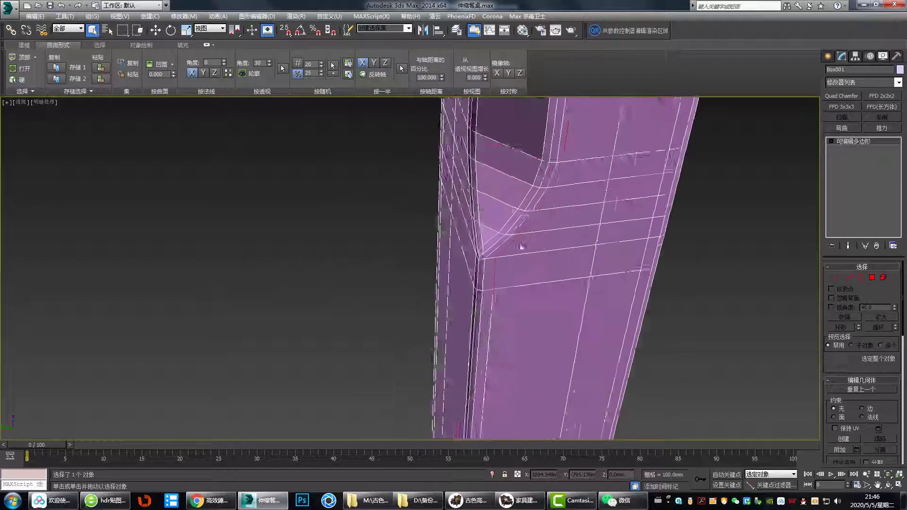
Connect one more lengthwise support loop on the leg's adjacent side with a slide of 75.
alt+middle_drag(521, 246, 463, 265)
scroll(418, 289, down, 5)
scroll(463, 265, up, 3)
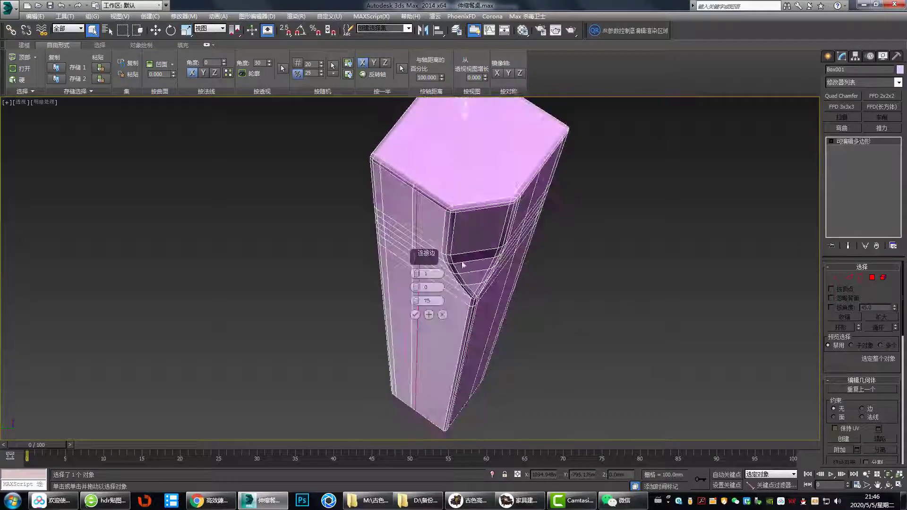
alt+middle_drag(432, 359, 486, 290)
scroll(486, 290, up, 4)
scroll(473, 265, down, 4)
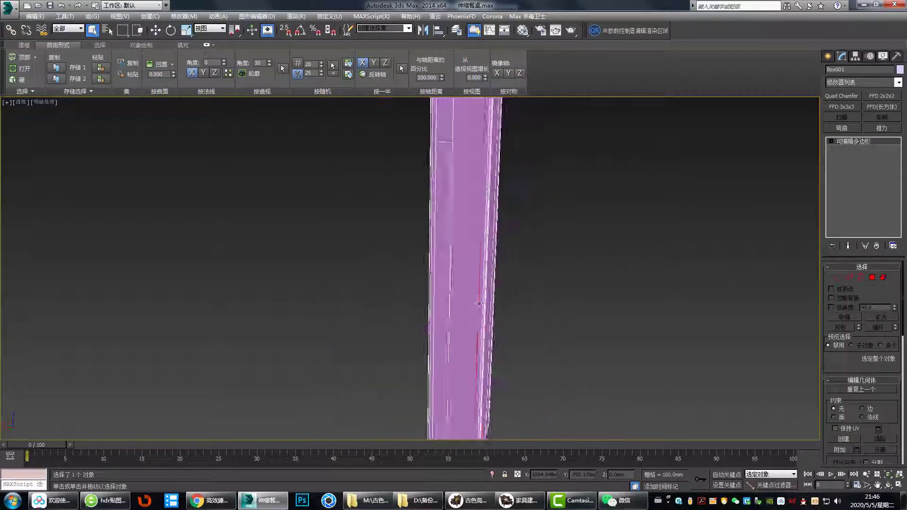
Ring-select the edges across the leg's notch face and connect them with lengthwise loops.
key(1)
scroll(466, 206, up, 5)
click(464, 206)
key(w)
alt+middle_drag(448, 215, 396, 246)
scroll(397, 183, up, 4)
scroll(395, 183, down, 4)
key(2)
scroll(396, 245, down, 4)
click(397, 224)
key(alt+r)
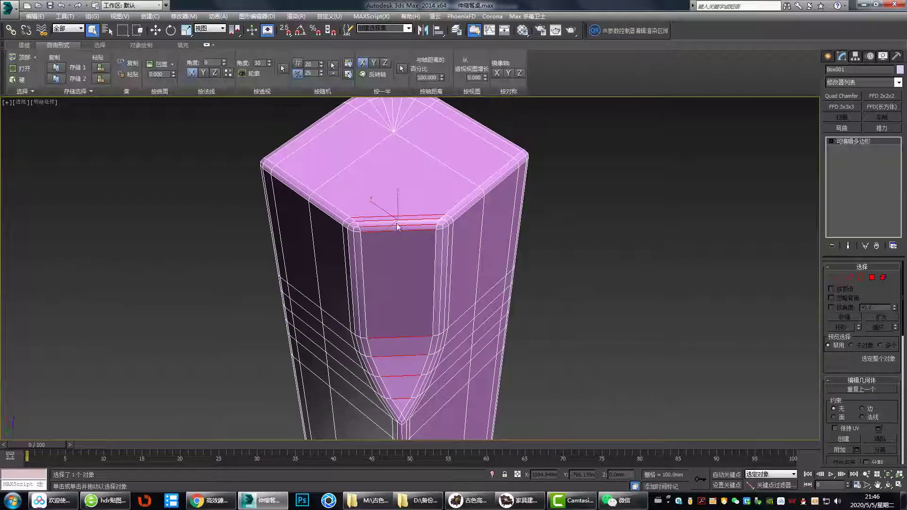
alt+middle_drag(419, 319, 445, 344)
key(ctrl+q)
key(ctrl+q)
Select the vertical edges of the leg's section above the notch curve and connect them with horizontal loops.
key(f)
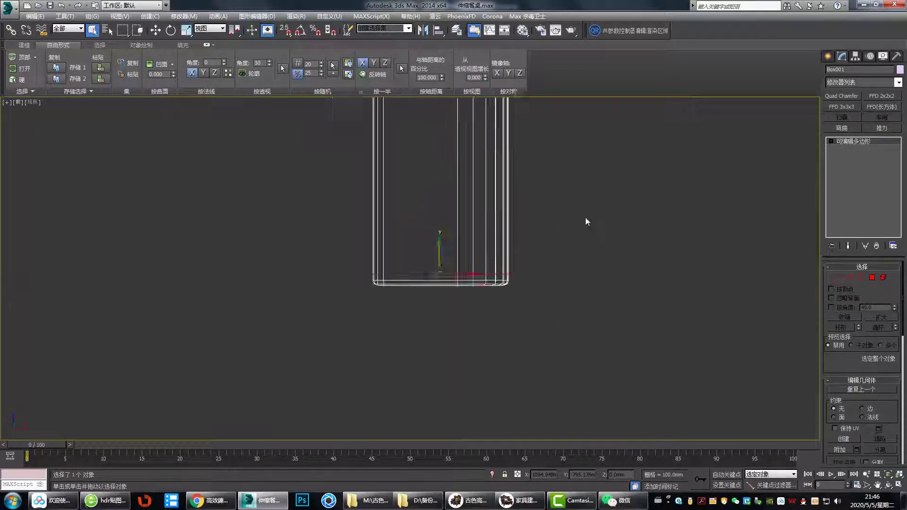
key(alt+w)
key(alt+w)
scroll(387, 272, up, 4)
scroll(396, 279, down, 5)
key(ctrl+q)
key(alt+w)
key(ctrl+q)
middle_click(512, 244)
key(alt+w)
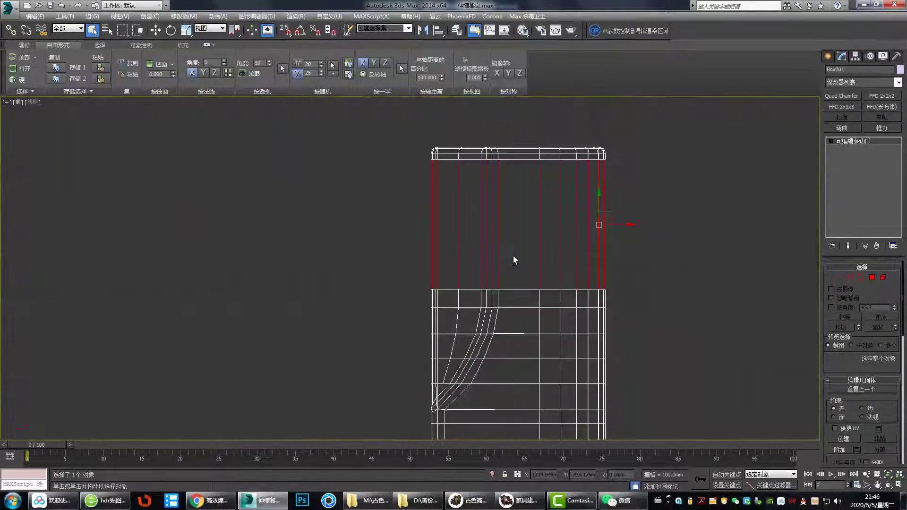
key(p)
key(ctrl+shift+e)
Select two of the leg's horizontal edge loops and chamfer them by 7.218 mm with 2 segments.
alt+middle_drag(490, 256, 427, 258)
click(415, 314)
double_click(496, 210)
ctrl+double_click(496, 259)
key(ctrl+shift+c)
drag(417, 274, 418, 243)
alt+middle_drag(454, 284, 478, 267)
scroll(477, 267, up, 3)
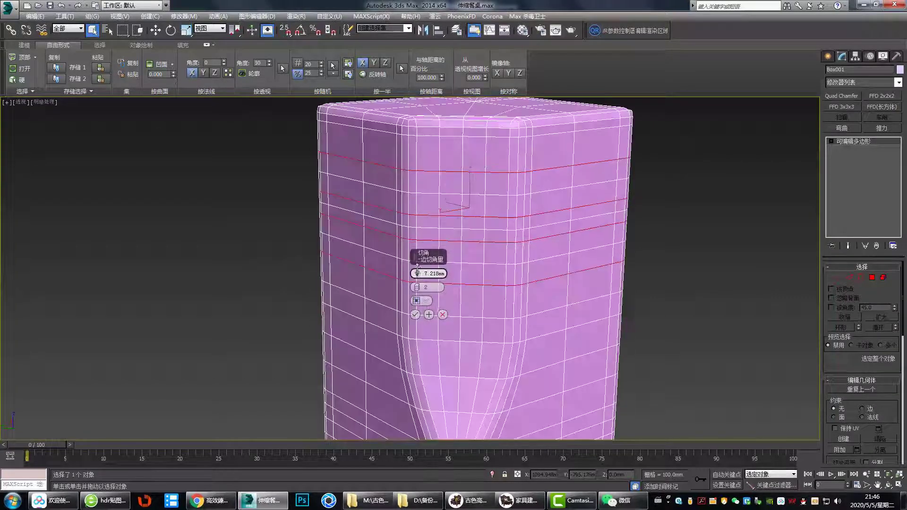
click(415, 314)
Join two vertices on the leg's notch face diagonally to the surrounding corners and chamfer both into octagons.
scroll(472, 251, up, 2)
key(1)
click(417, 166)
ctrl+click(475, 223)
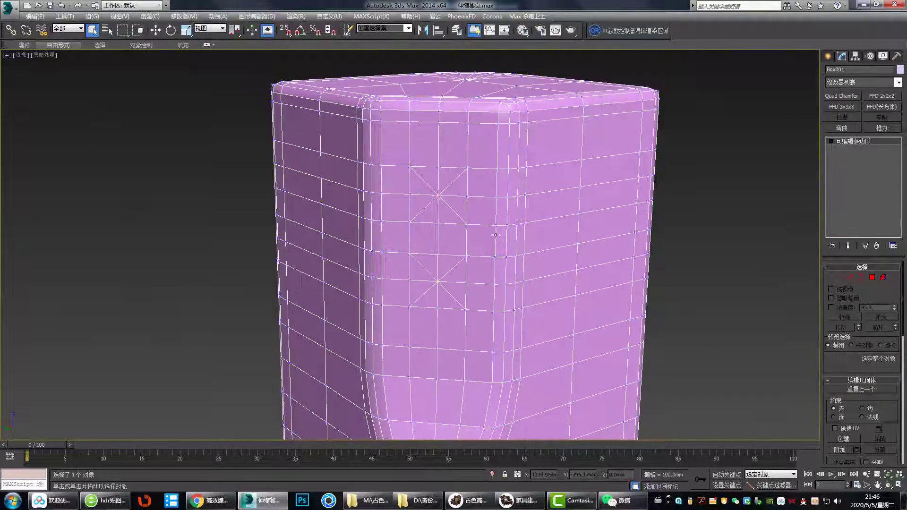
click(415, 283)
alt+middle_drag(437, 265, 454, 221)
key(ctrl+shift+c)
click(416, 277)
Add a support ring around the two octagons and push them inward as bolt recesses.
scroll(439, 279, up, 2)
click(415, 278)
scroll(434, 283, up, 3)
key(shift+e)
scroll(454, 220, up, 2)
key(ctrl+alt+c)
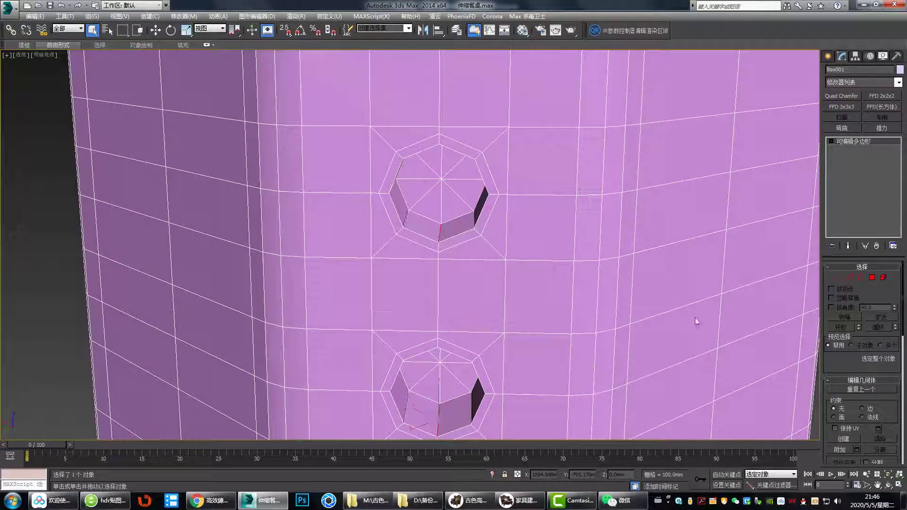
Connect the leg's edges beside the notch with 1 segment and a slide of -76.
key(F4)
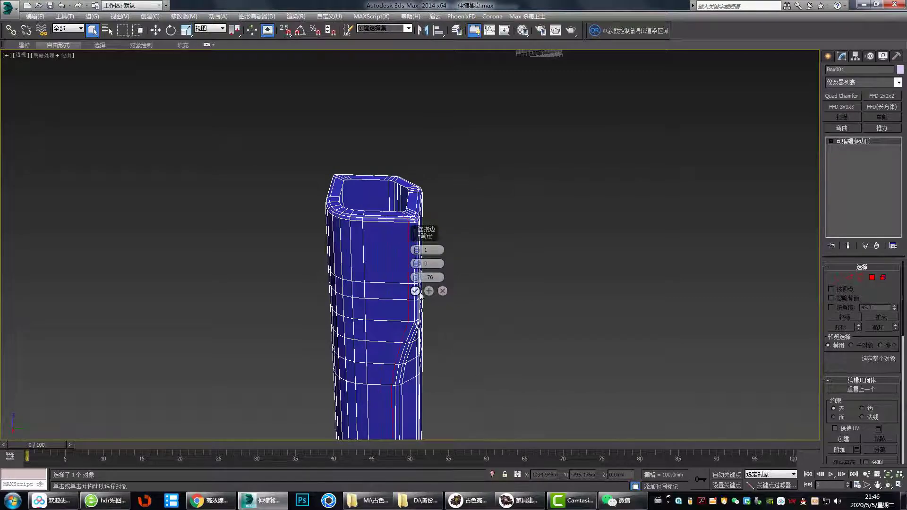
click(418, 292)
alt+middle_drag(420, 293, 430, 144)
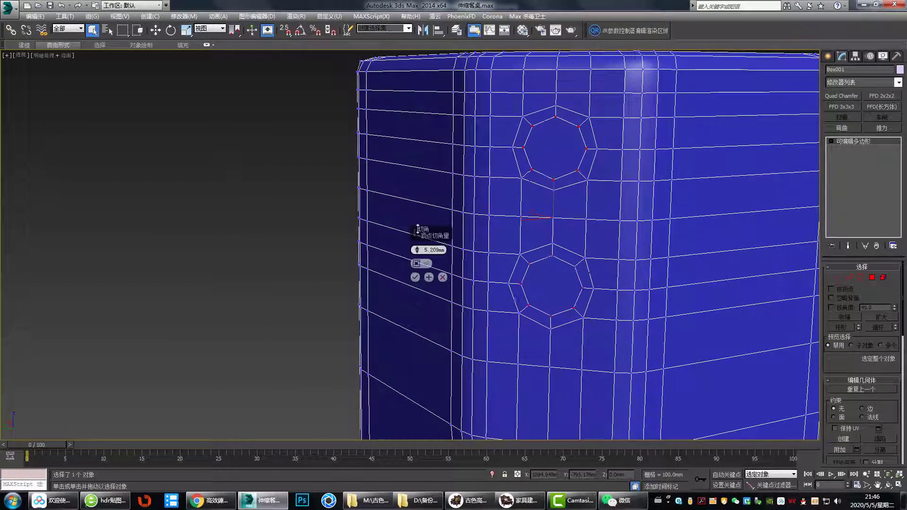
Chamfer the two face vertices by 5.209 mm into octagons and extrude the octagonal faces into the leg.
scroll(418, 229, down, 5)
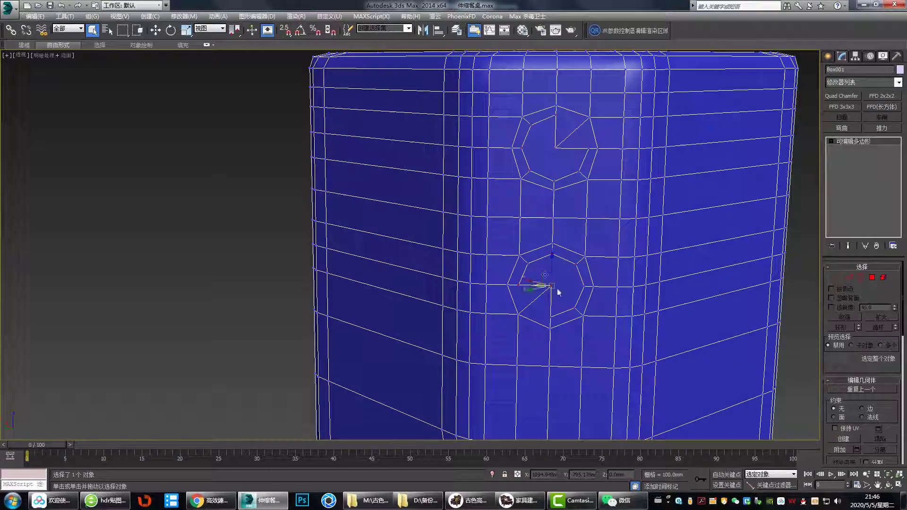
scroll(537, 290, up, 5)
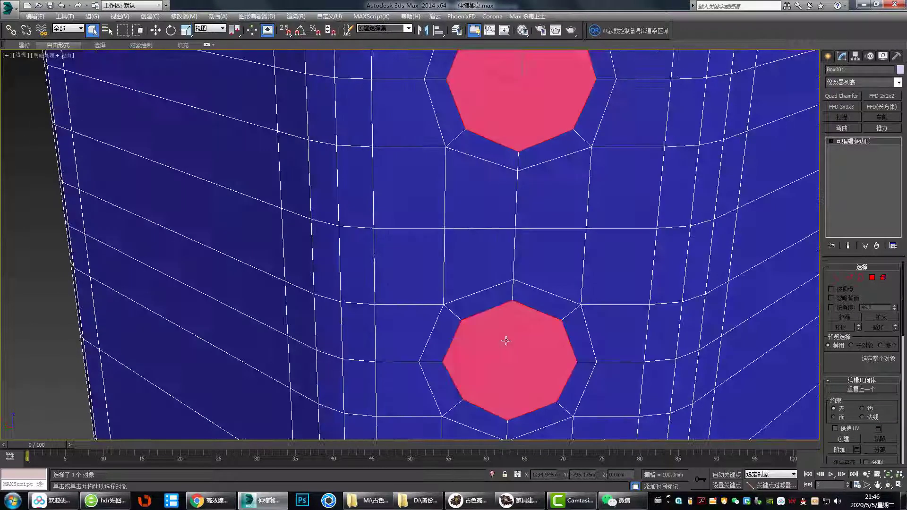
alt+middle_drag(505, 341, 476, 319)
click(415, 277)
Detach the recess walls of both bolt holes as a cloned object.
click(879, 449)
click(425, 262)
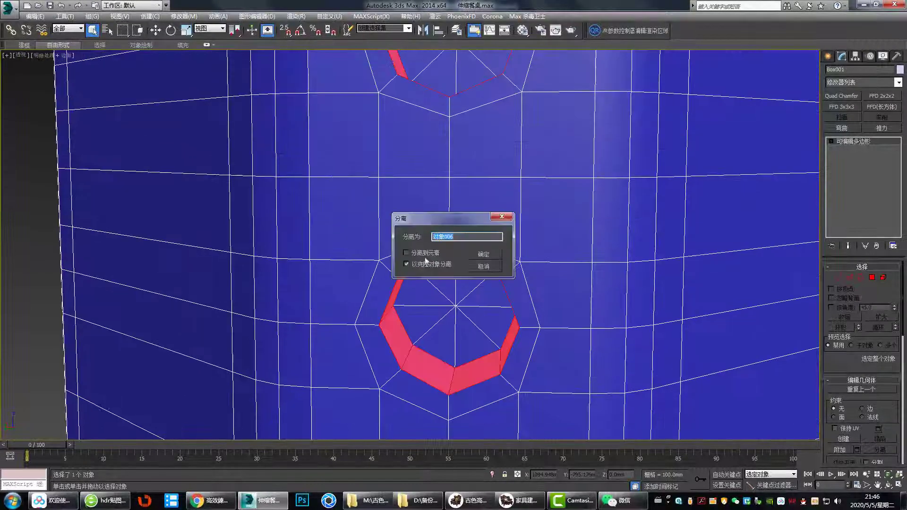
click(486, 254)
Chamfer the rim edges of the two bolt holes with 2 segments.
scroll(512, 304, down, 10)
scroll(476, 258, up, 10)
alt+middle_drag(475, 258, 465, 221)
right_click(464, 220)
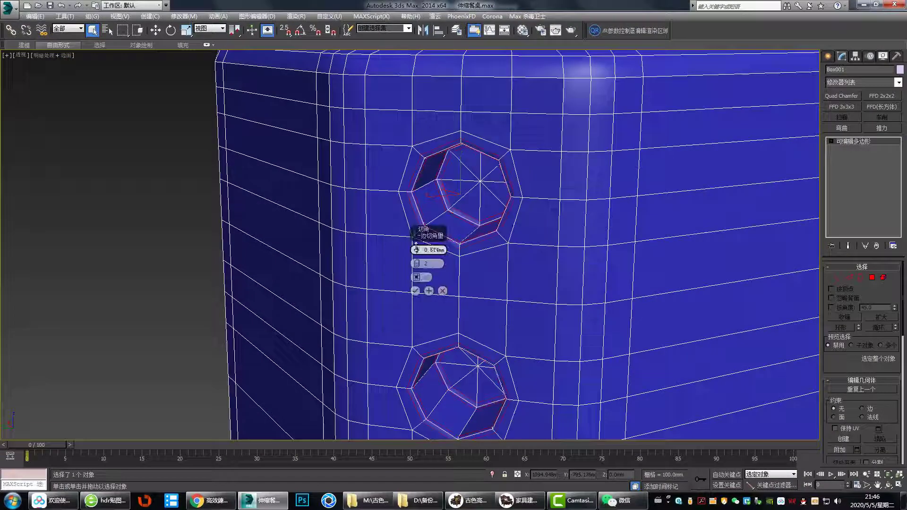
click(417, 289)
Isolate the detached hole walls and shape them into two sleeves with a thick front rim.
alt+middle_drag(465, 264, 459, 237)
key(ctrl+m)
scroll(459, 236, down, 5)
scroll(586, 237, up, 6)
alt+middle_drag(520, 213, 435, 189)
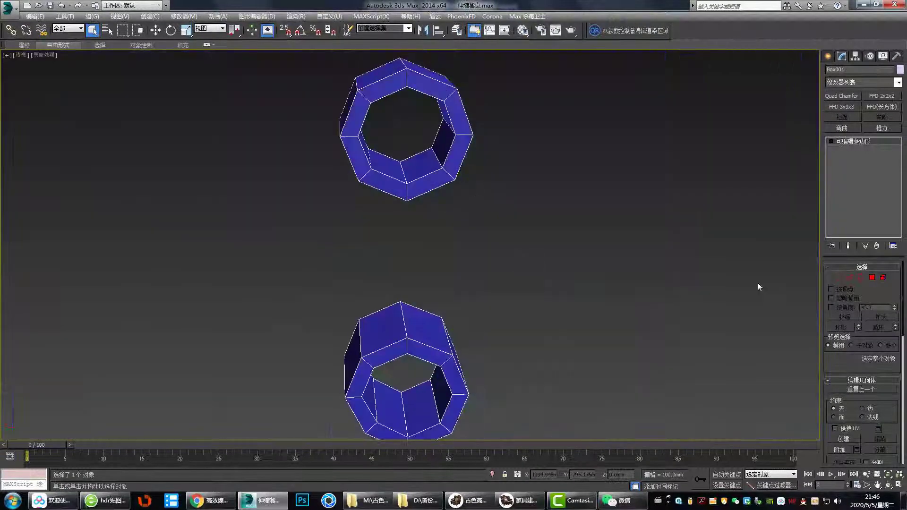
Add support loops around the front rims of the two hole sleeves.
alt+middle_drag(759, 283, 454, 118)
right_click(425, 253)
click(425, 255)
scroll(425, 253, up, 5)
click(415, 291)
scroll(425, 326, up, 3)
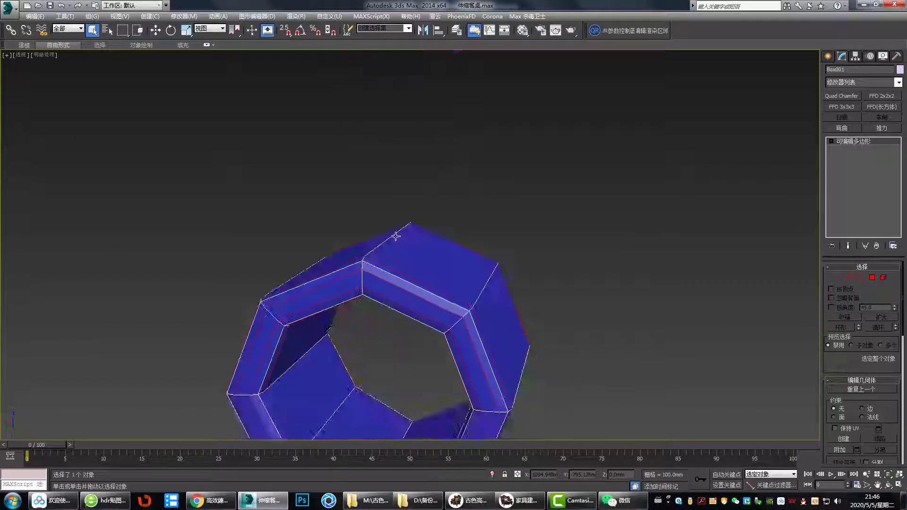
Ring-select the lengthwise edges of the sleeves' walls and connect them with a support loop.
click(395, 236)
key(alt+r)
middle_drag(395, 237, 395, 190)
right_click(562, 227)
click(549, 261)
click(415, 291)
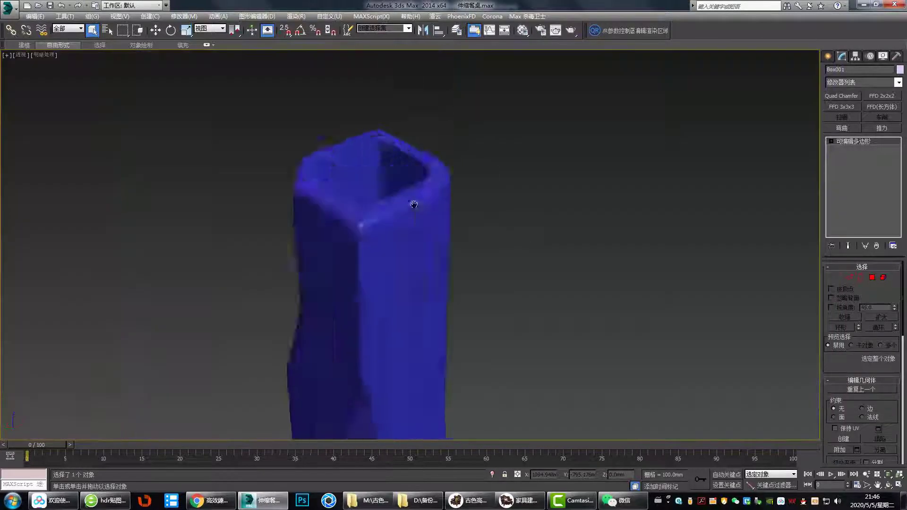
Rework the triangulated corner edges on the leg's top cap into clean quads.
key(F4)
double_click(437, 243)
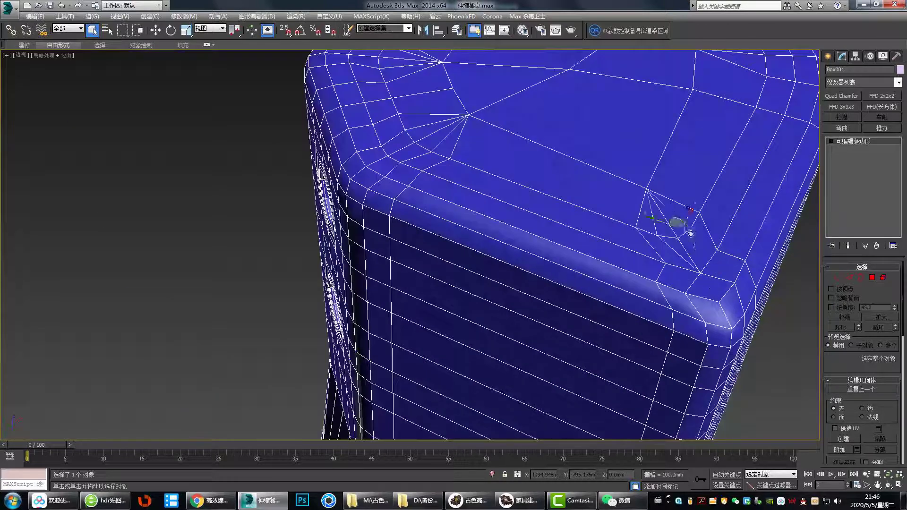
alt+middle_drag(683, 251, 377, 245)
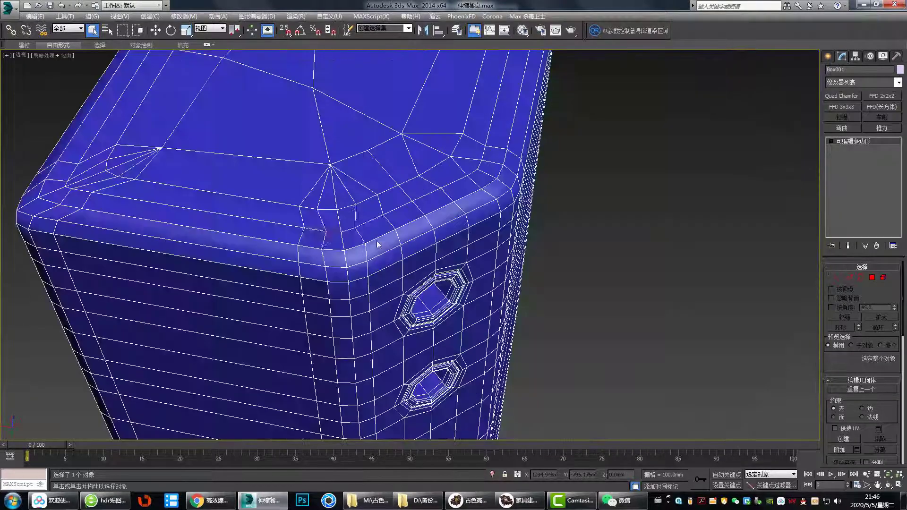
middle_drag(183, 190, 304, 230)
scroll(364, 265, up, 5)
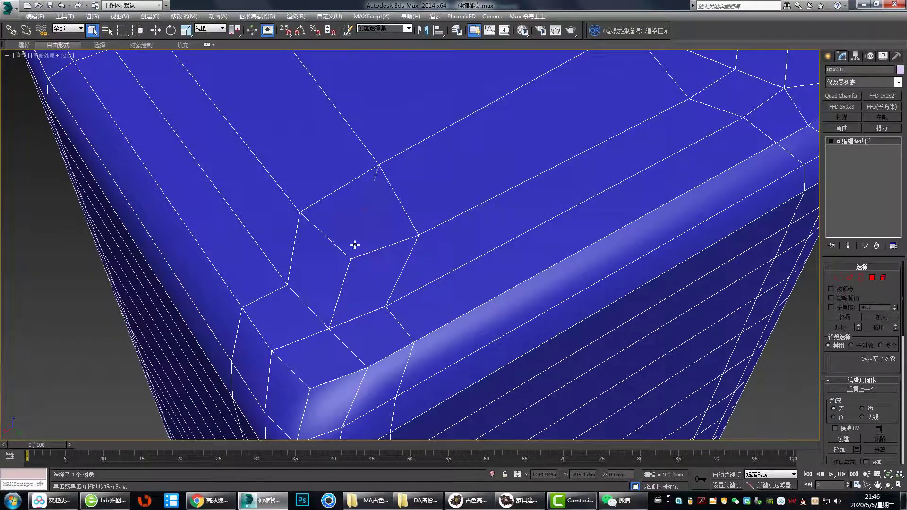
Inset the polygon on the leg's bottom face to leave a border along its outline.
scroll(355, 245, down, 12)
alt+middle_drag(366, 253, 405, 223)
scroll(369, 293, up, 6)
key(F4)
key(4)
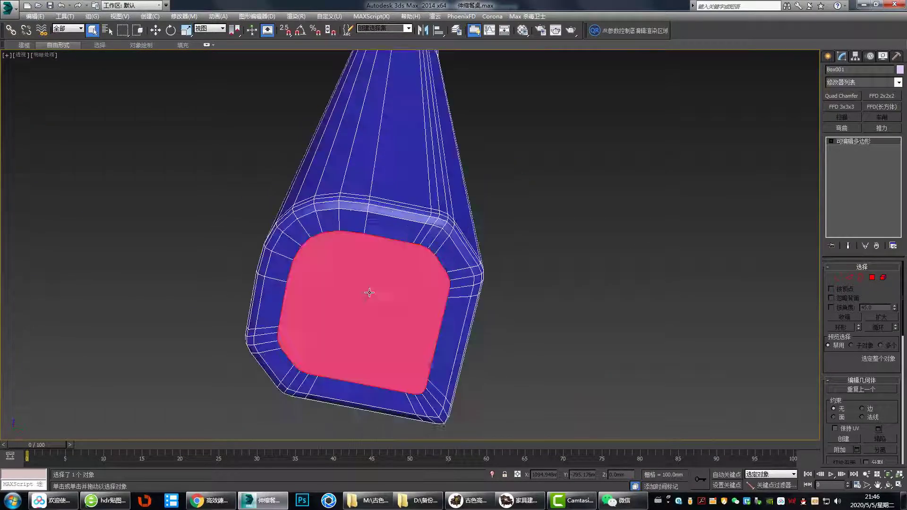
Tidy the corner edges of the leg's bottom cap and connect opposite vertices across the inner face.
scroll(449, 277, up, 5)
key(1)
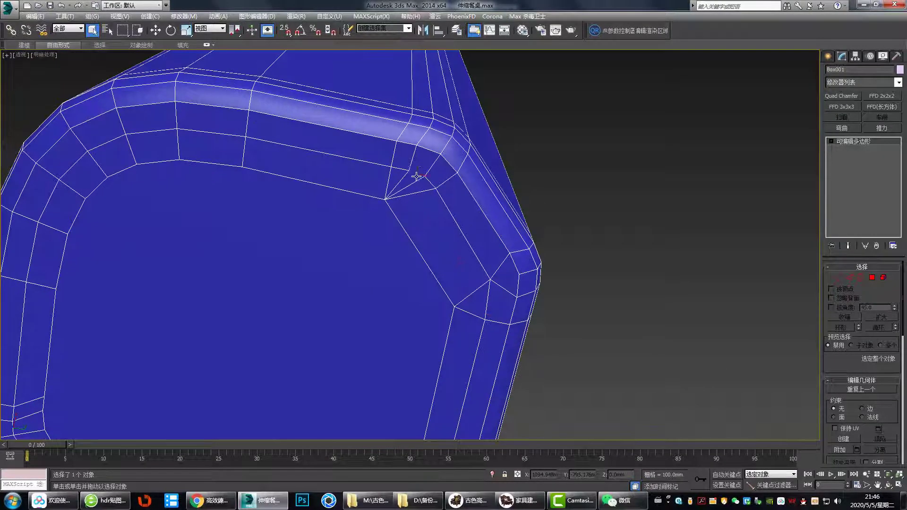
scroll(416, 204, down, 8)
scroll(348, 220, up, 7)
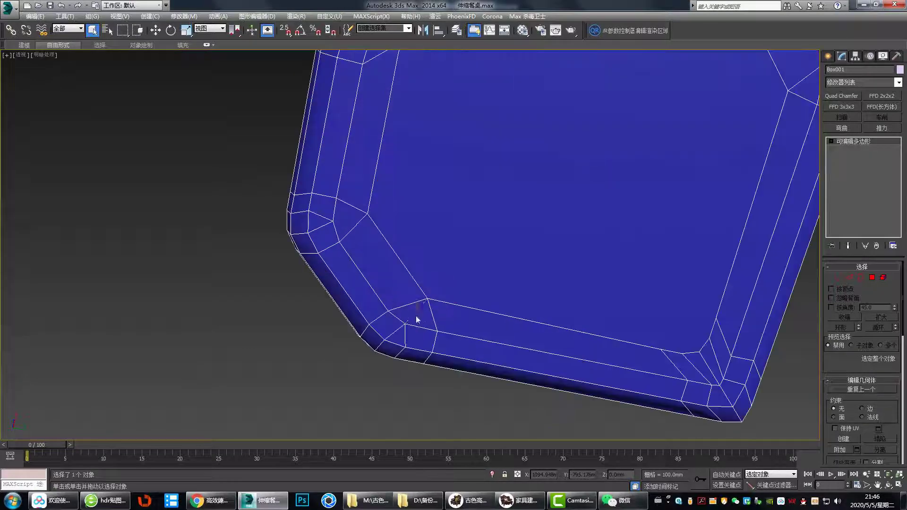
scroll(416, 320, down, 7)
alt+middle_drag(632, 374, 529, 185)
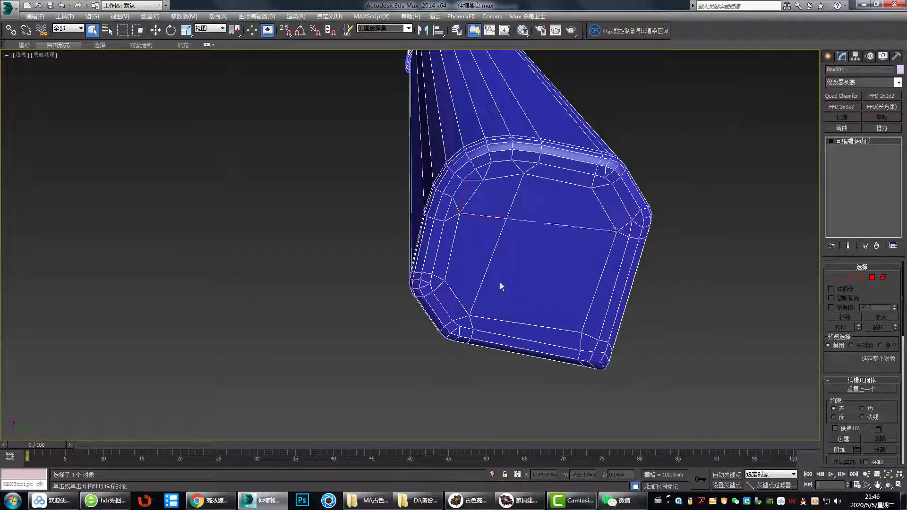
Smooth the leg with NURMS subdivision and exit isolation to bring back the rest of the table.
alt+middle_drag(553, 231, 625, 312)
scroll(553, 252, down, 6)
alt+middle_drag(552, 252, 597, 203)
key(ctrl+m)
key(alt+q)
scroll(303, 221, up, 3)
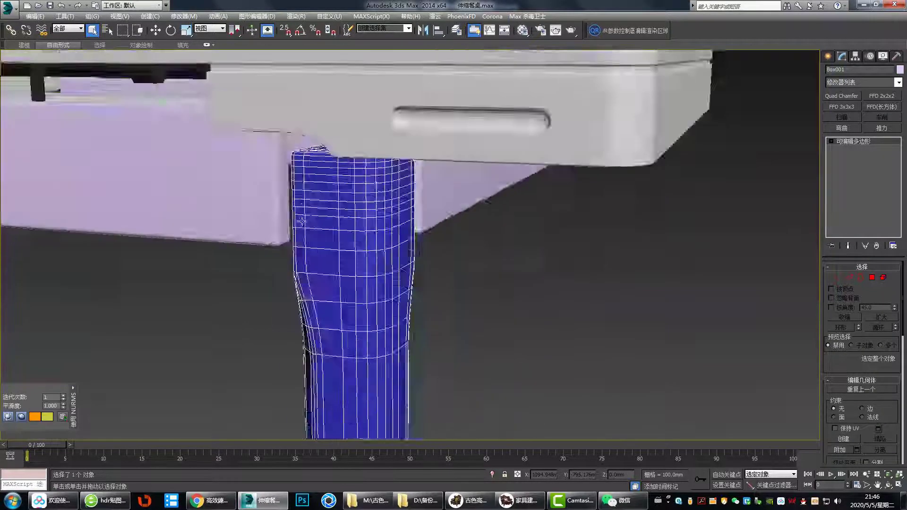
alt+middle_drag(302, 221, 438, 236)
scroll(492, 222, down, 5)
key(F4)
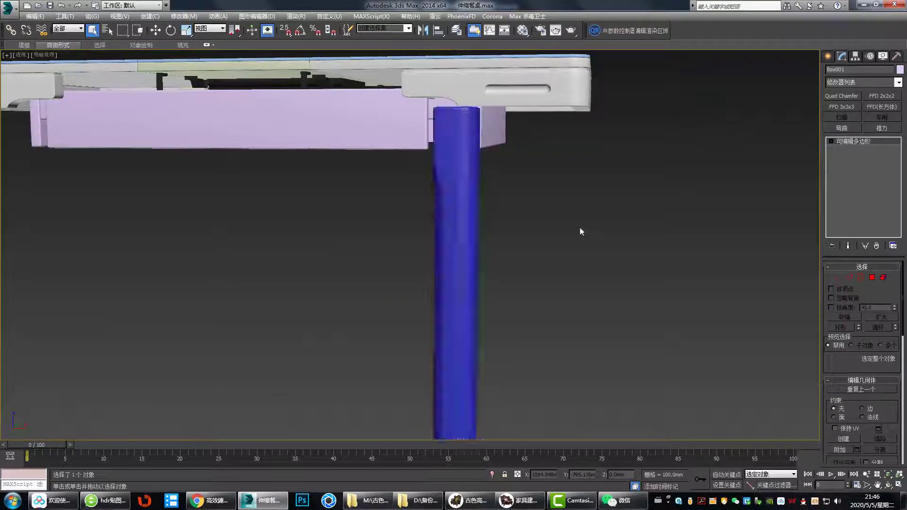
Place the finished leg at the table's corner and copy it to the other three corners.
key(f)
scroll(527, 168, down, 4)
key(1)
key(p)
alt+middle_drag(740, 288, 588, 192)
key(f)
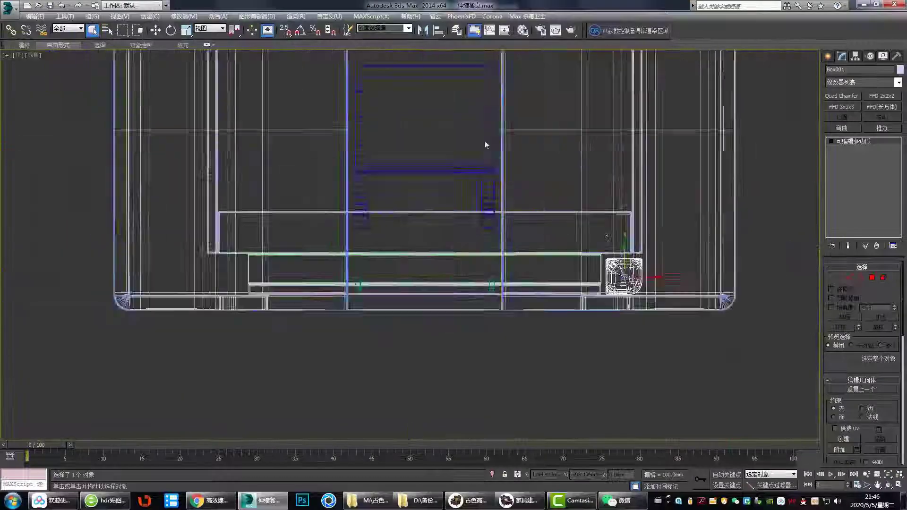
scroll(514, 270, down, 4)
key(p)
Select the apron boards and move their end vertices so the boards meet the front legs.
click(470, 102)
key(f)
key(t)
key(1)
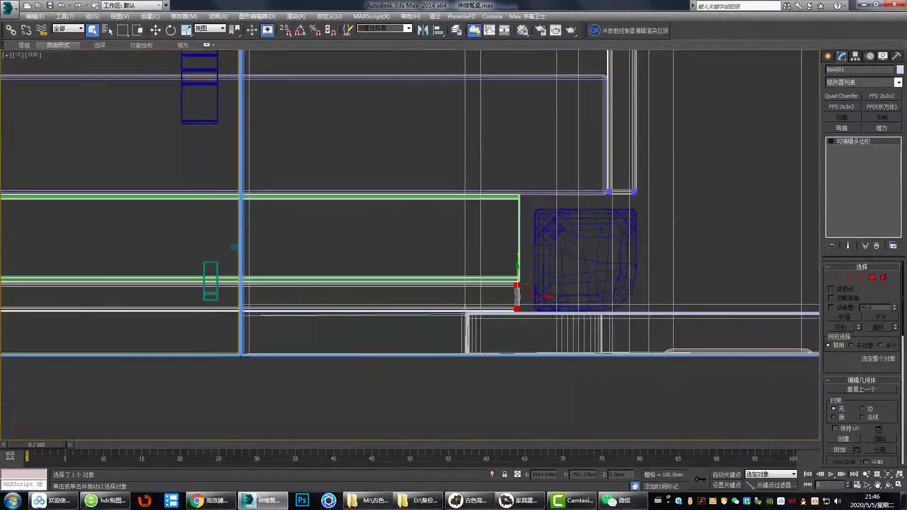
drag(622, 163, 622, 181)
scroll(622, 208, down, 6)
drag(467, 94, 489, 364)
scroll(485, 349, up, 6)
drag(472, 257, 459, 258)
Adjust the apron boards' end vertices at the rear corners so they meet the rear legs.
scroll(485, 370, down, 6)
drag(444, 132, 466, 150)
drag(456, 113, 456, 110)
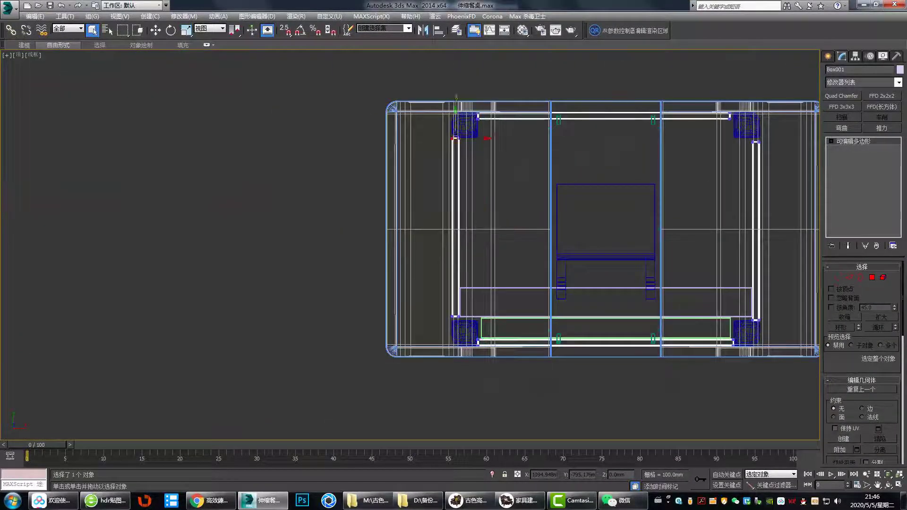
drag(397, 284, 397, 269)
drag(704, 90, 737, 127)
scroll(588, 187, up, 6)
mouse_move(729, 116)
middle_down()
mouse_move(588, 193)
mouse_move(476, 170)
middle_up()
key(p)
mouse_move(293, 140)
middle_down()
mouse_move(357, 148)
mouse_move(310, 152)
middle_up()
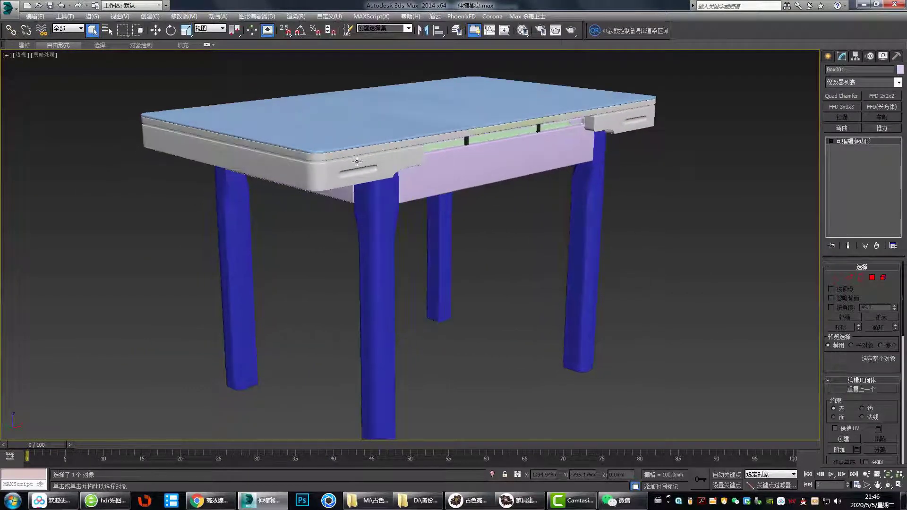
Slide the tabletop halves apart and shift the centre leaf forward between them.
scroll(359, 161, down, 3)
alt+middle_drag(376, 169, 429, 179)
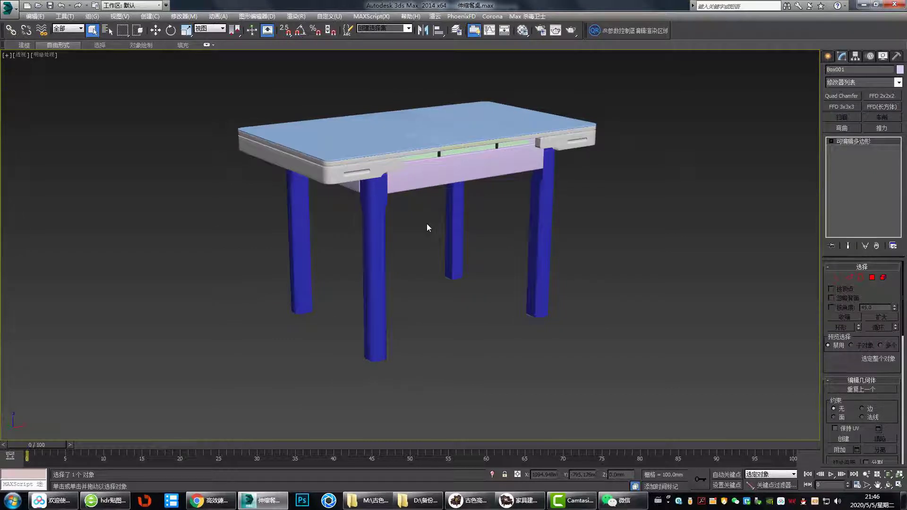
middle_drag(595, 246, 594, 249)
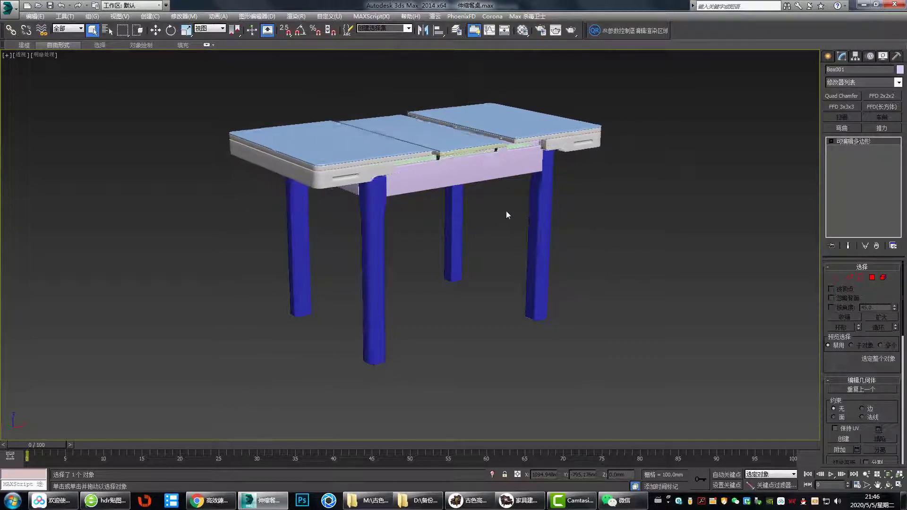
alt+middle_drag(506, 210, 538, 228)
scroll(530, 242, up, 3)
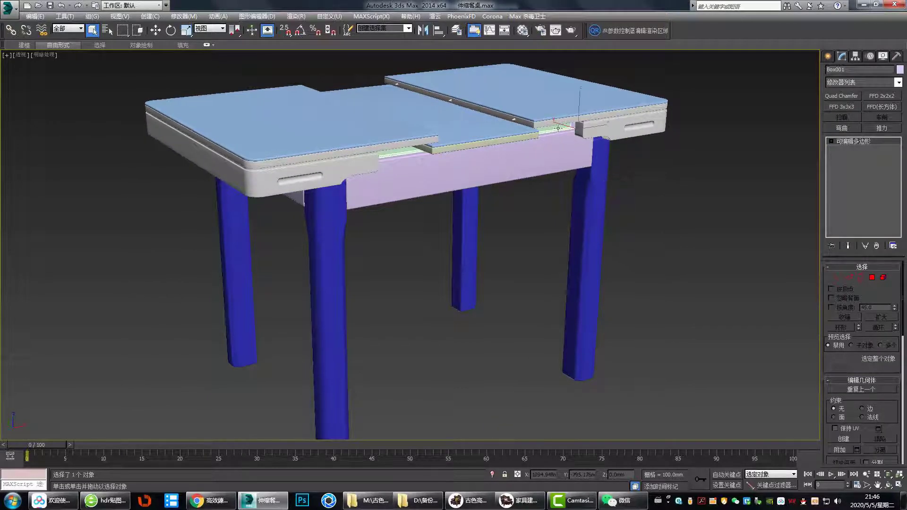
Extend both end faces of the inner storage board over the legs to the side aprons' inner faces.
key(t)
key(F3)
scroll(228, 144, down, 3)
scroll(496, 326, up, 6)
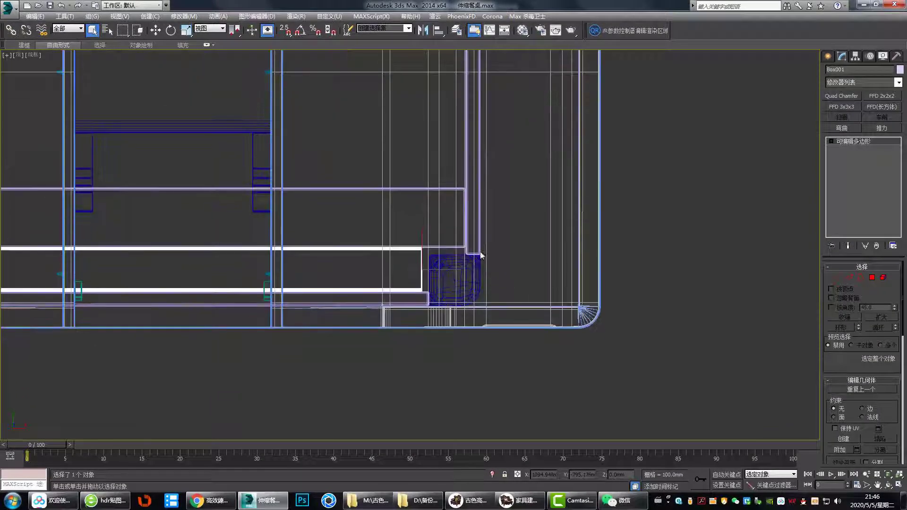
scroll(432, 271, up, 4)
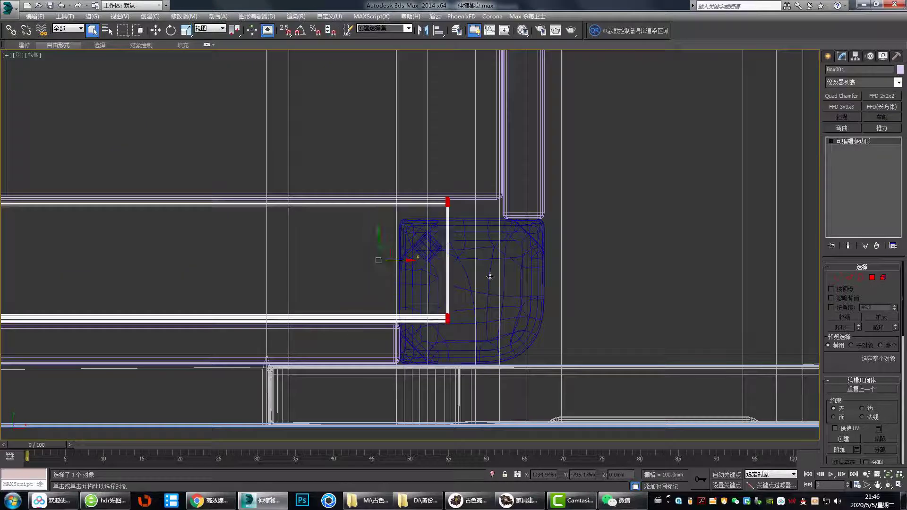
scroll(518, 288, down, 7)
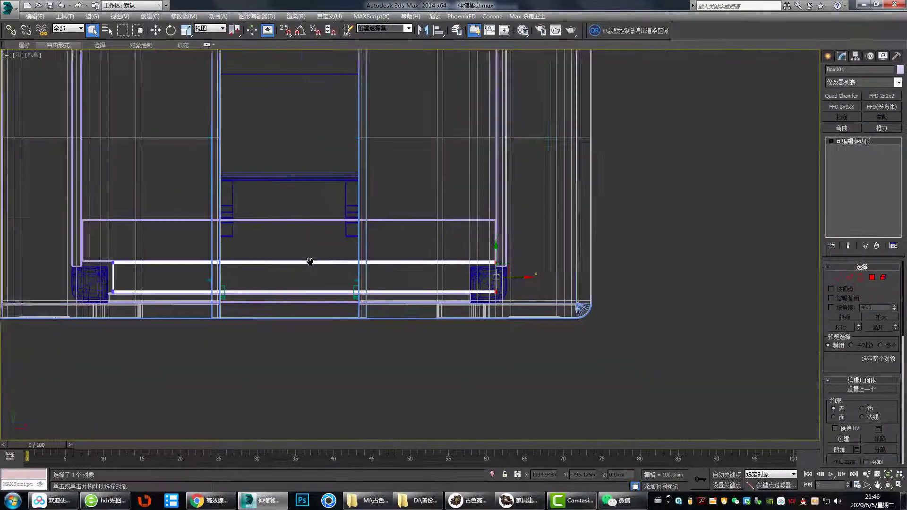
middle_drag(310, 261, 616, 271)
scroll(383, 273, up, 5)
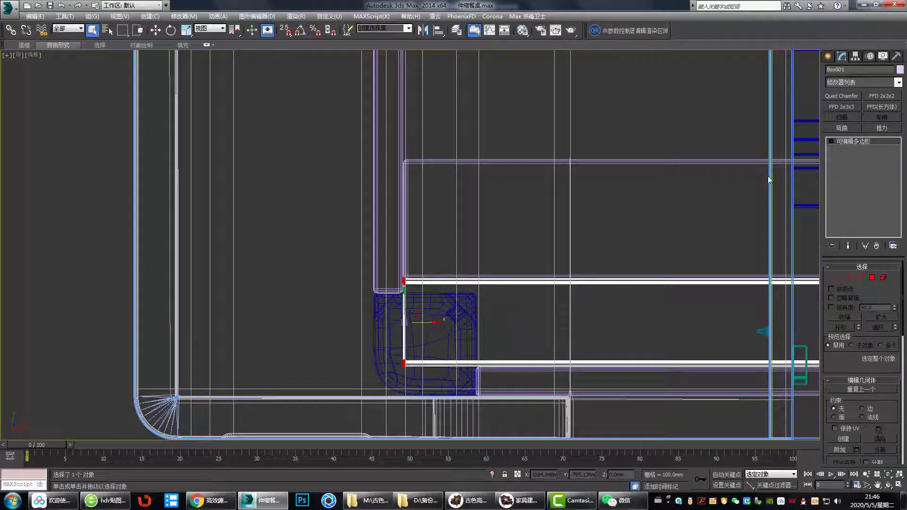
middle_drag(676, 160, 359, 177)
scroll(359, 178, down, 5)
key(p)
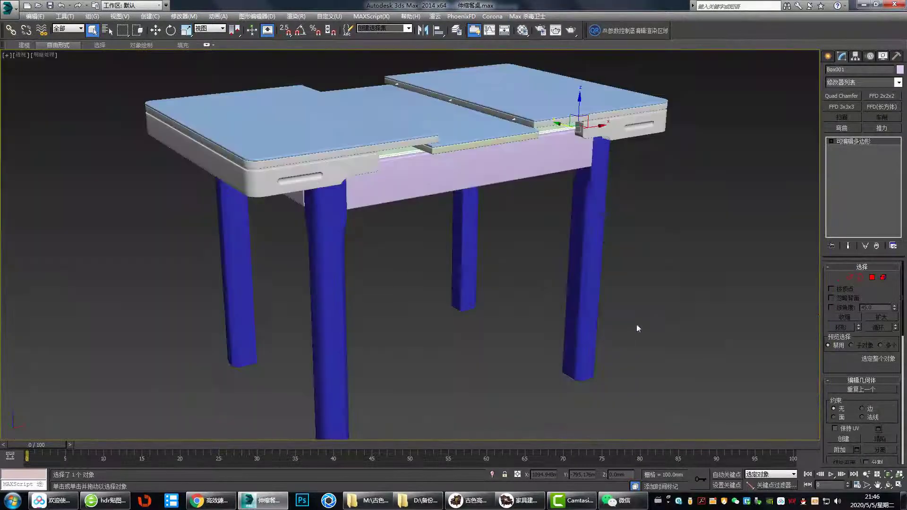
Reposition the tabletop halves and centre leaf into a partly opened, offset arrangement.
middle_drag(529, 241, 546, 258)
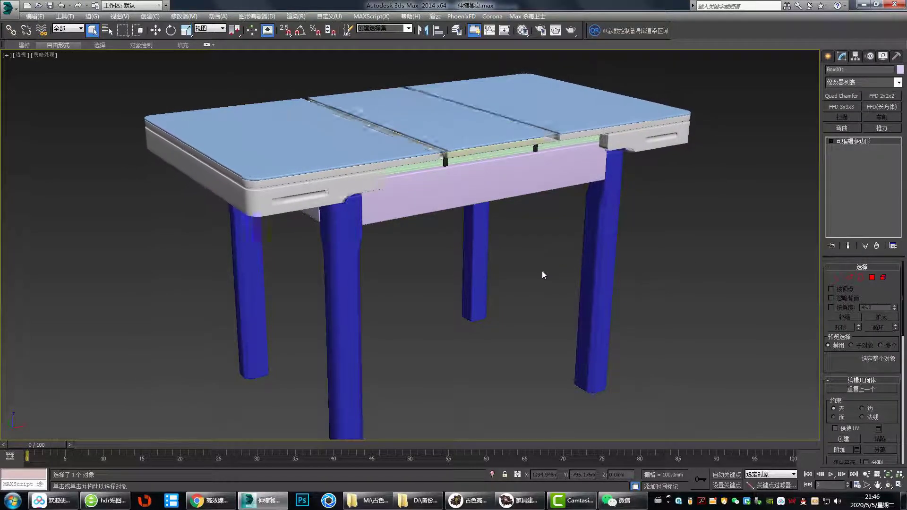
middle_drag(544, 274, 550, 261)
scroll(550, 263, down, 2)
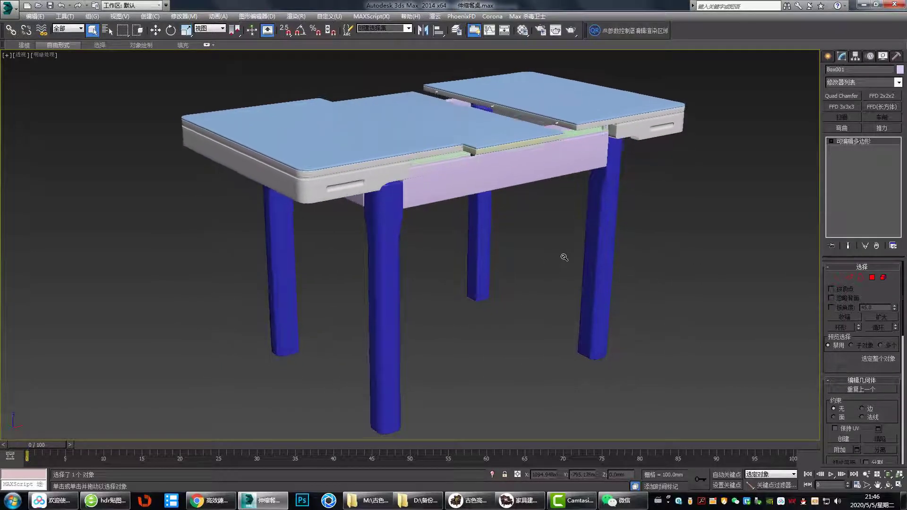
Unhide all objects in the scene and view both tables together.
right_click(555, 261)
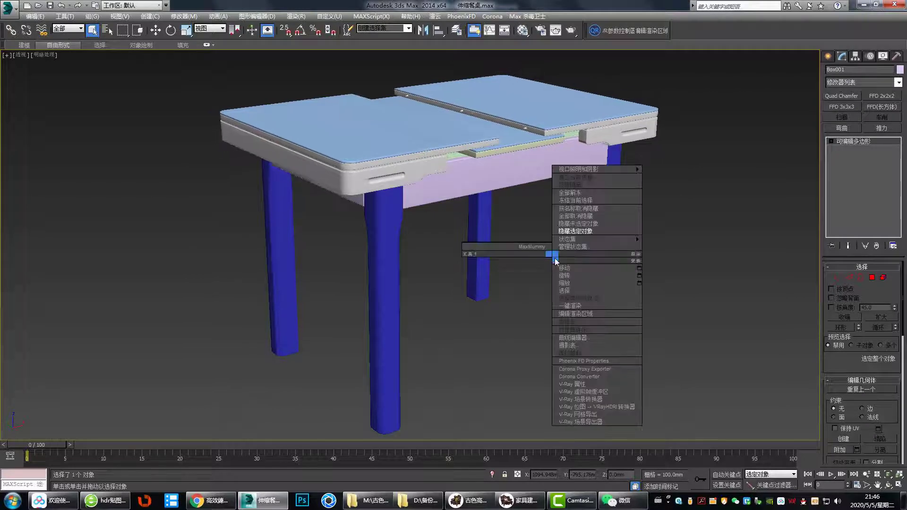
click(563, 217)
scroll(551, 234, down, 3)
alt+middle_drag(551, 234, 467, 235)
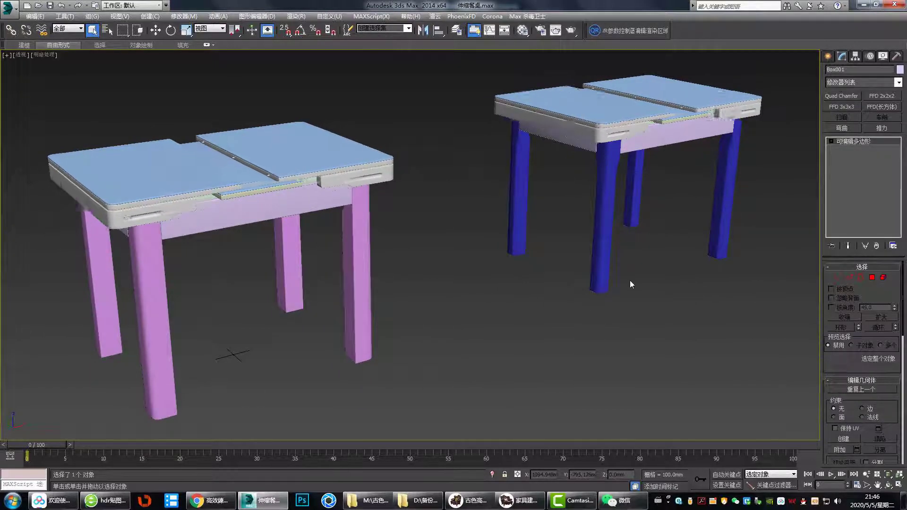